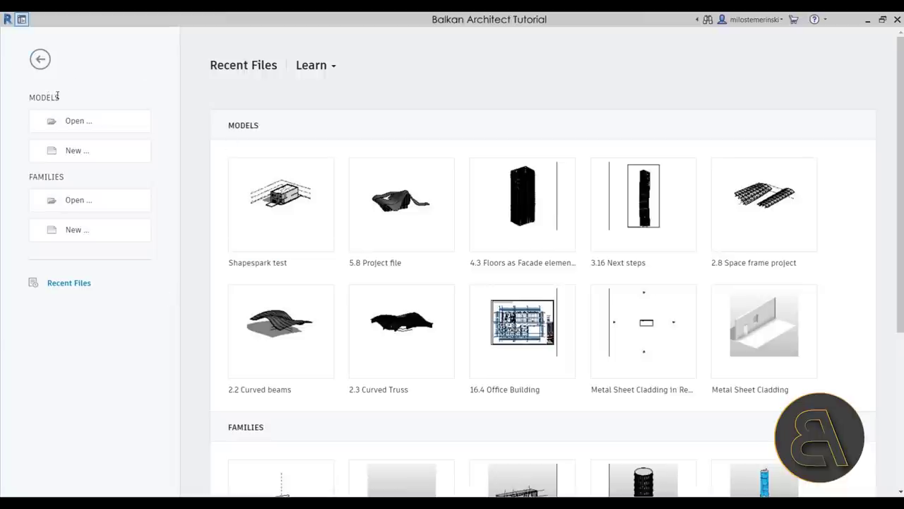
# Create a new project from the Balkan Architect Template - Metric template
pyautogui.click(92, 154)
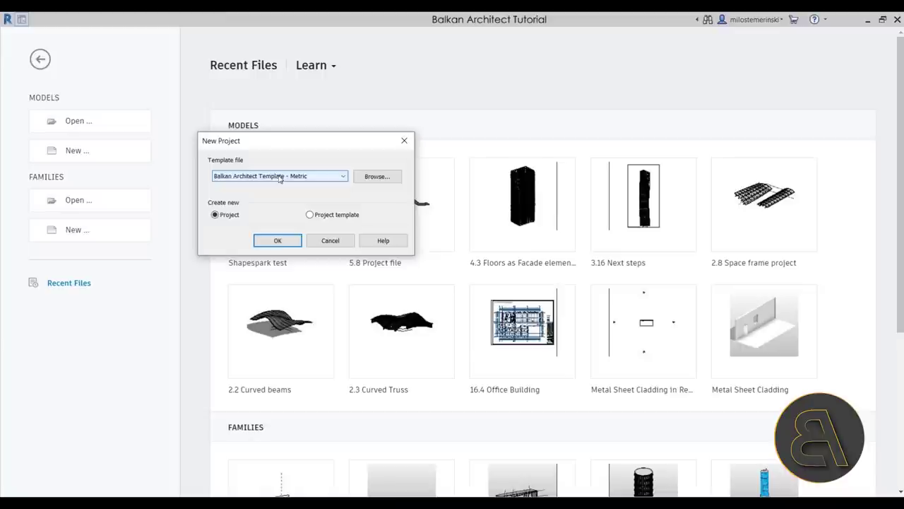
pyautogui.click(279, 240)
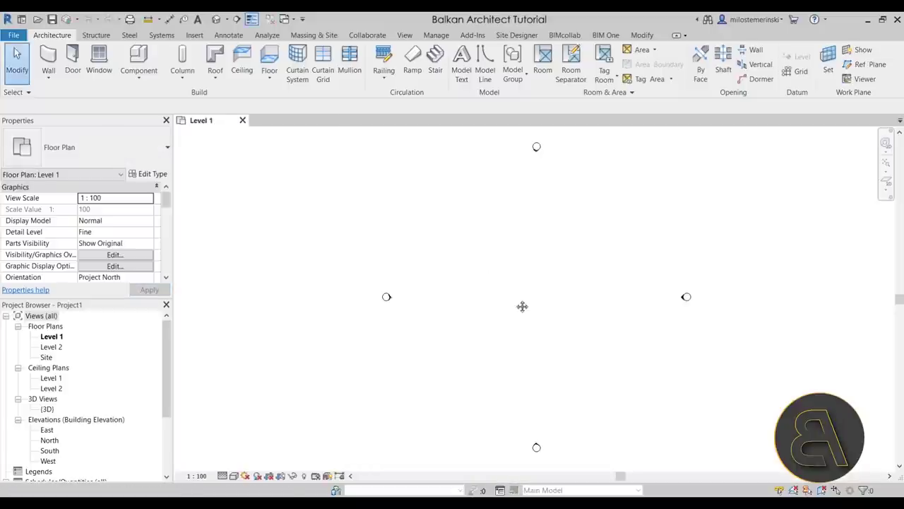
# Draw a horizontal Generic - 300mm basic wall about 6 m long between the elevation markers on the Level 1 plan
pyautogui.moveTo(522, 306); pyautogui.dragTo(431, 311, button='middle')
pyautogui.press('w')
pyautogui.press('a')
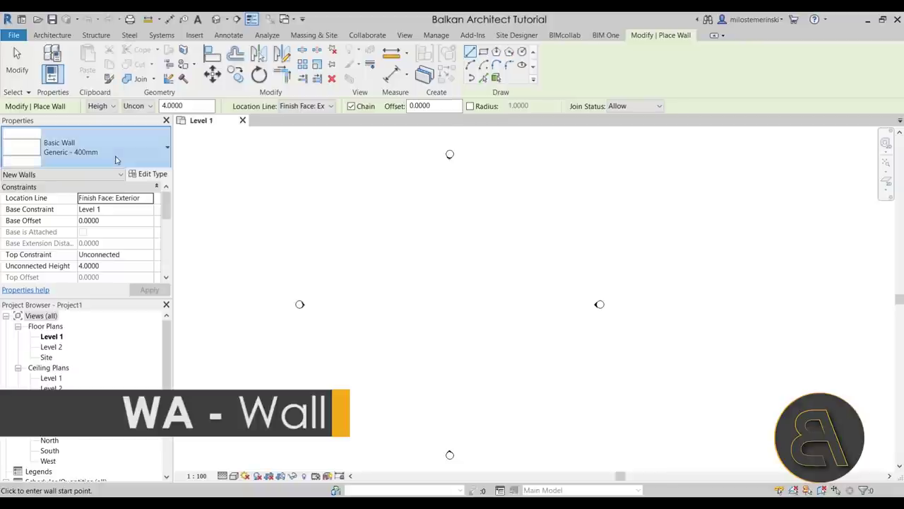
pyautogui.click(116, 157)
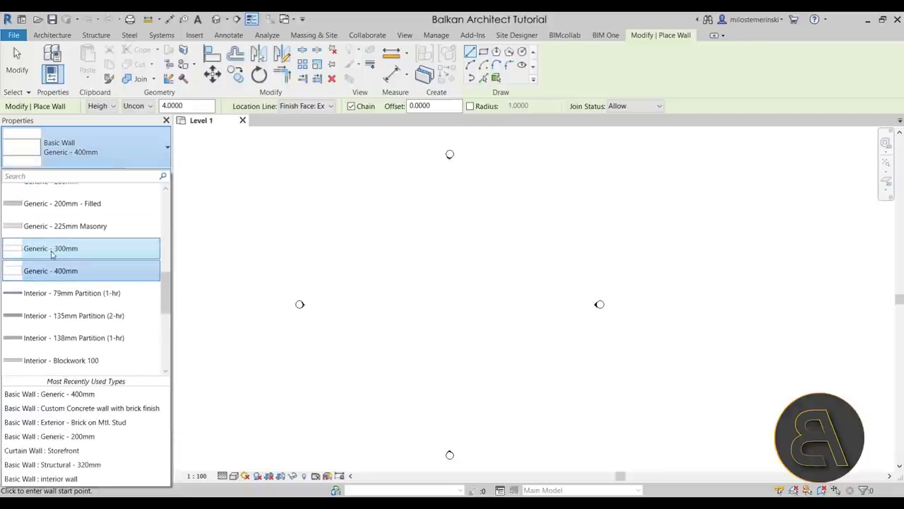
pyautogui.click(54, 251)
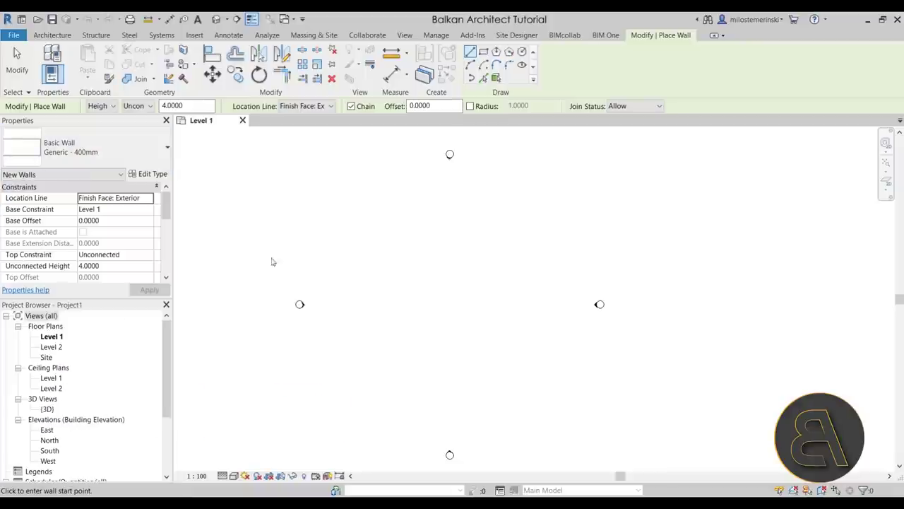
pyautogui.click(419, 306)
pyautogui.click(454, 306)
pyautogui.press('Escape')
pyautogui.press('Escape')
# Open the default 3D view and bring the wall into view at an angle
pyautogui.click(441, 307)
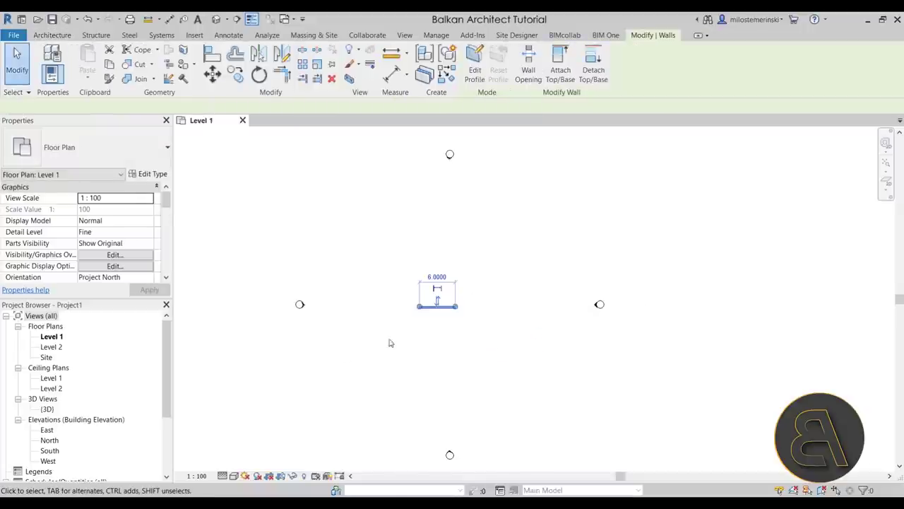
pyautogui.click(216, 19)
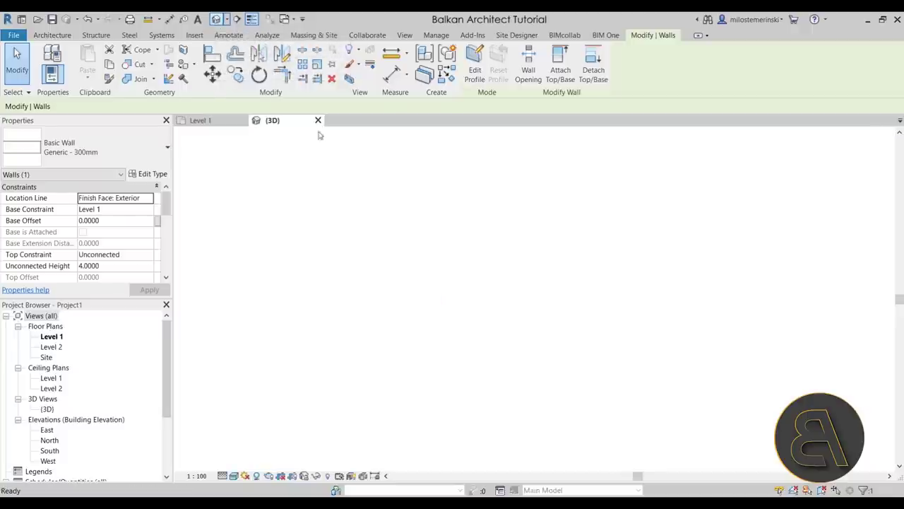
pyautogui.keyDown('shift'); pyautogui.moveTo(539, 360); pyautogui.dragTo(574, 381, button='middle'); pyautogui.keyUp('shift')
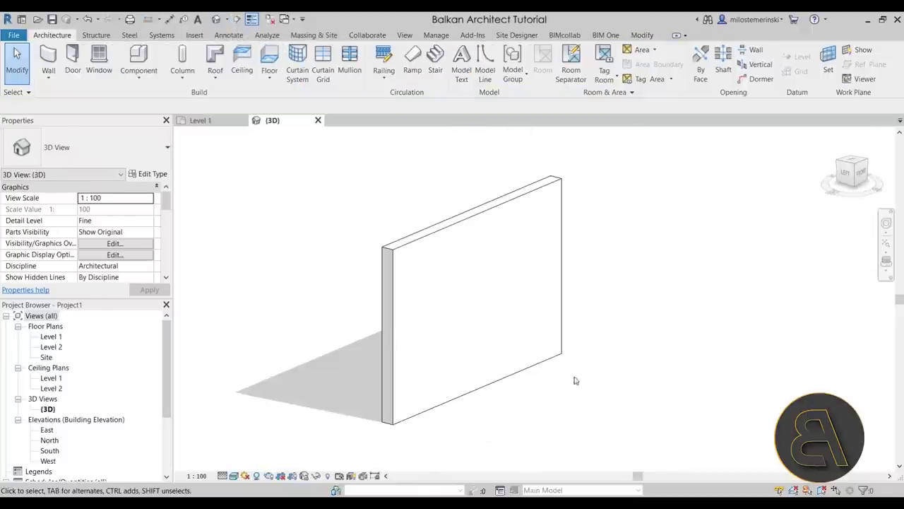
pyautogui.scroll(1, 544, 337)
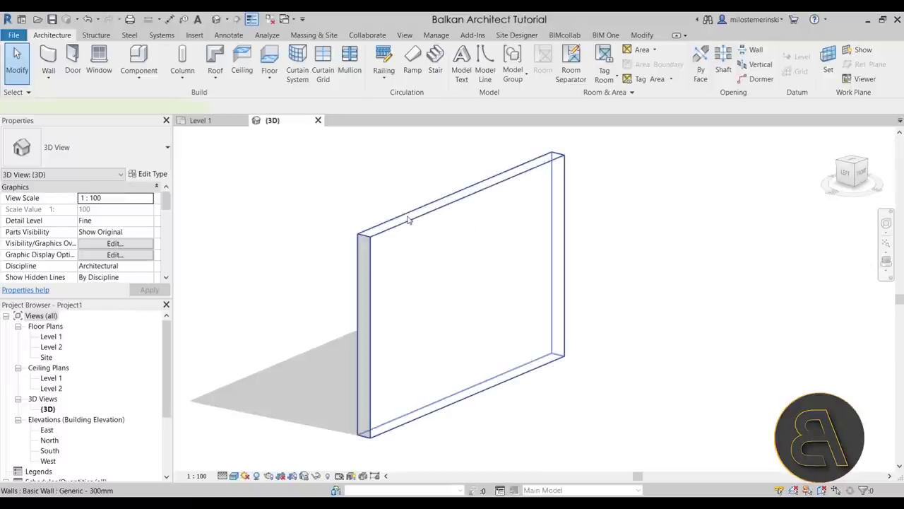
# Lower the top edge of the wall slightly, to a height of about 3.9 m
pyautogui.click(408, 219)
pyautogui.moveTo(459, 195); pyautogui.dragTo(460, 203)
pyautogui.press('Escape')
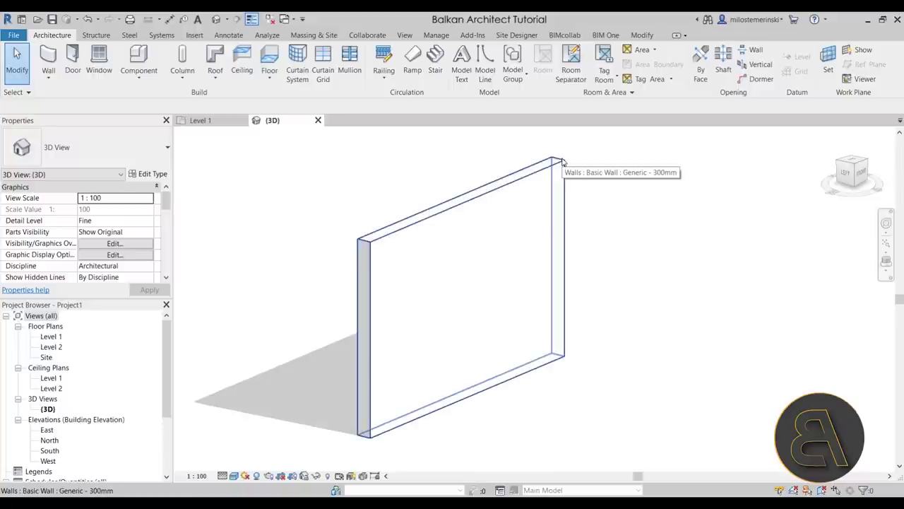
# Place a horizontal Cornice wall sweep on the wall's shaded back face, about 2.4 m above Level 1
pyautogui.moveTo(563, 162)
pyautogui.keyDown('shift'); pyautogui.mouseDown(button='middle')
pyautogui.moveTo(434, 329)
pyautogui.moveTo(519, 347)
pyautogui.moveTo(546, 325)
pyautogui.mouseUp(button='middle'); pyautogui.keyUp('shift')
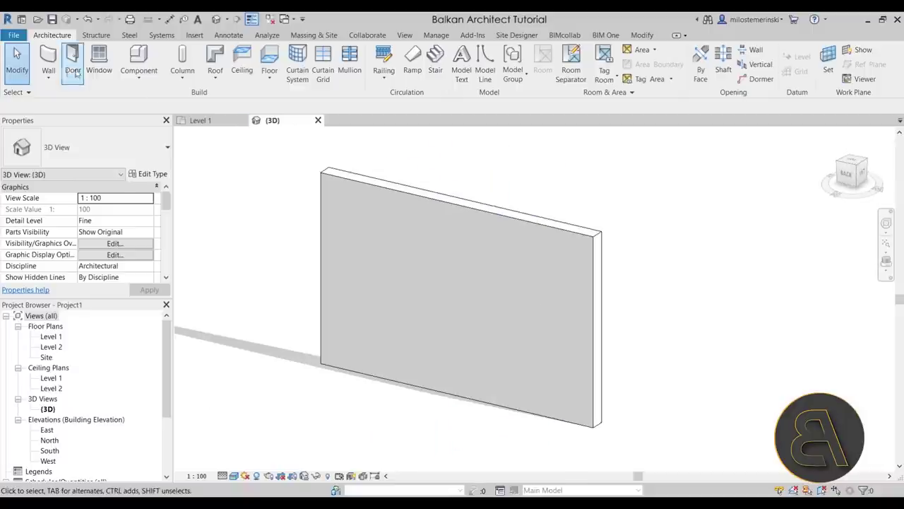
pyautogui.click(49, 78)
pyautogui.click(78, 171)
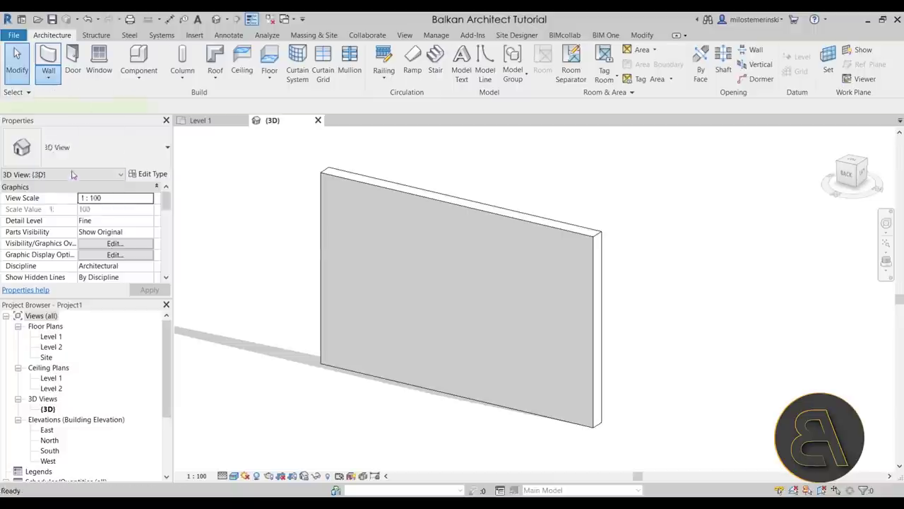
pyautogui.click(327, 244)
pyautogui.press('Escape')
pyautogui.keyDown('shift'); pyautogui.moveTo(426, 285); pyautogui.dragTo(452, 297, button='middle'); pyautogui.keyUp('shift')
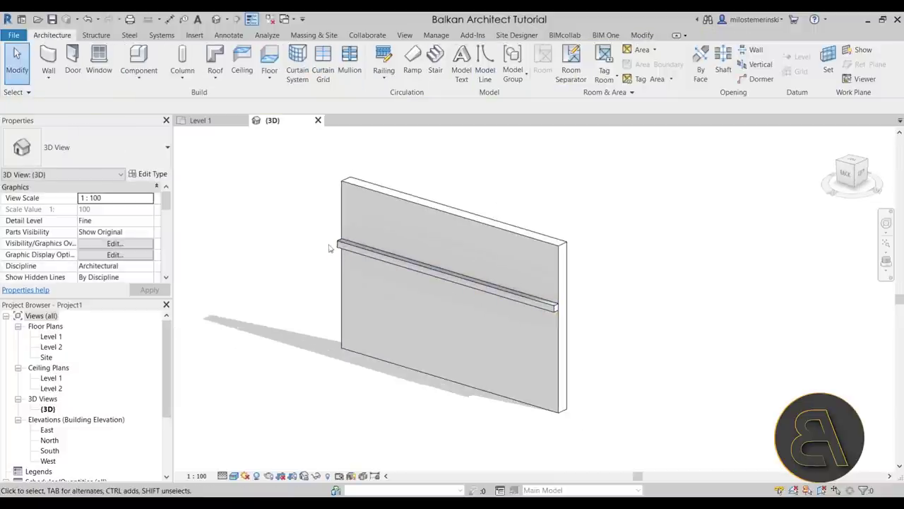
# Select the cornice sweep on the wall and delete it
pyautogui.click(555, 309)
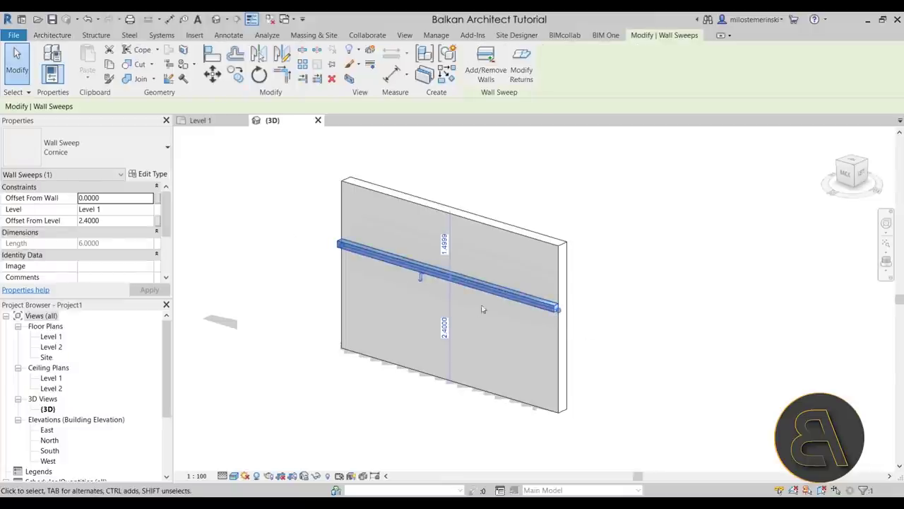
pyautogui.press('Escape')
pyautogui.click(384, 253)
pyautogui.press('Delete')
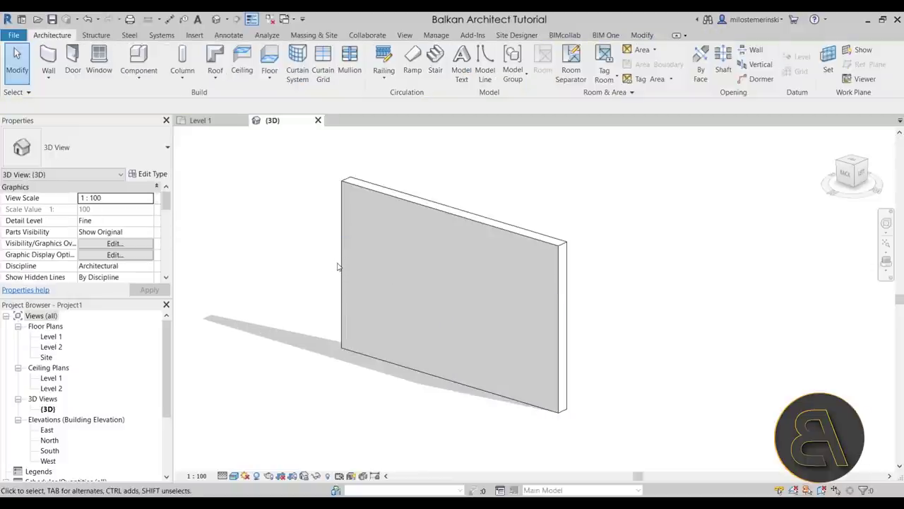
# Open the structure of the wall's Generic - 300mm type for editing
pyautogui.click(344, 271)
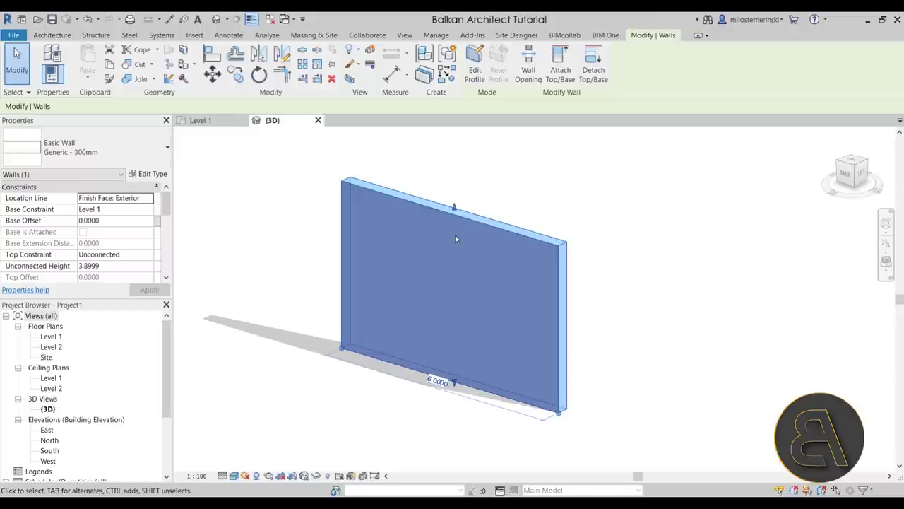
pyautogui.click(150, 174)
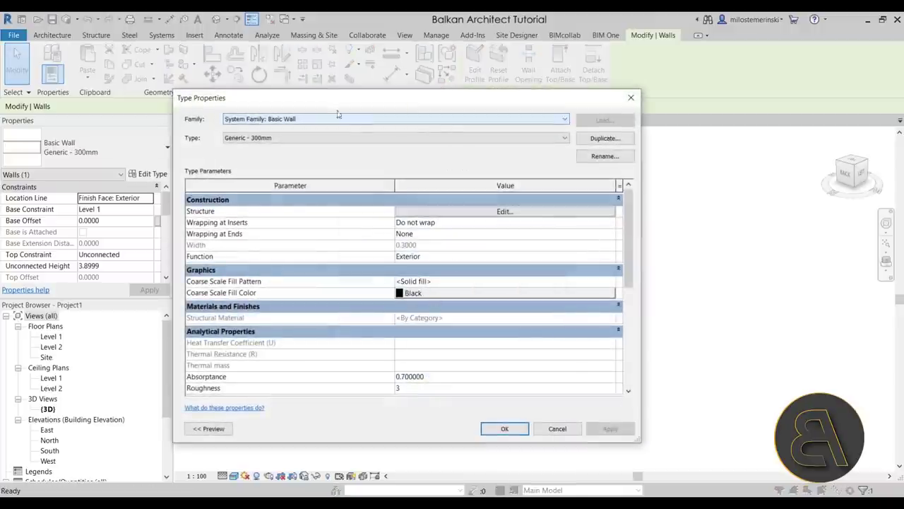
pyautogui.moveTo(320, 104); pyautogui.dragTo(505, 100)
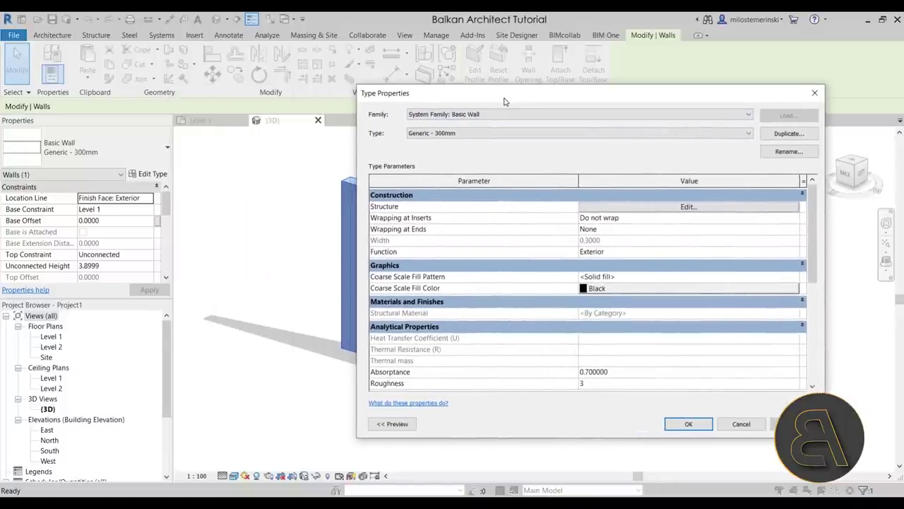
pyautogui.click(638, 211)
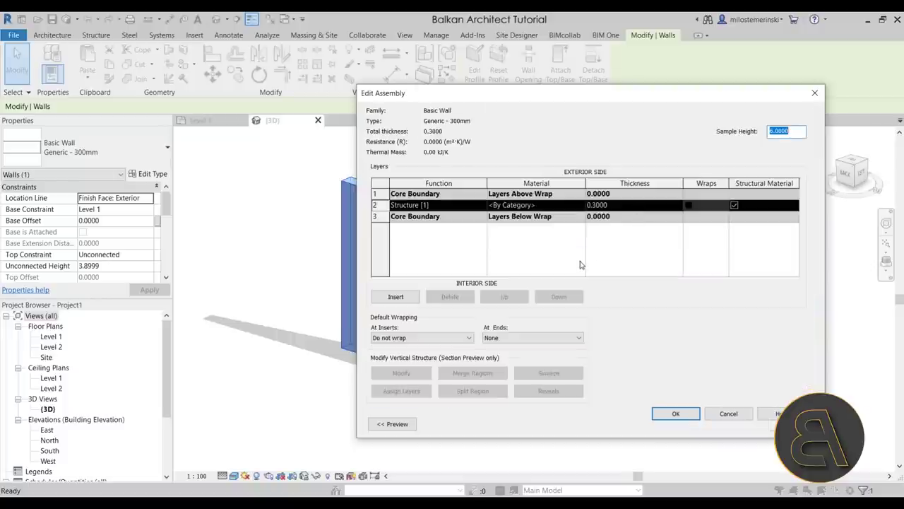
# Show the wall assembly preview as a section with the whole wall height in view
pyautogui.click(393, 424)
pyautogui.moveTo(584, 95); pyautogui.dragTo(460, 92)
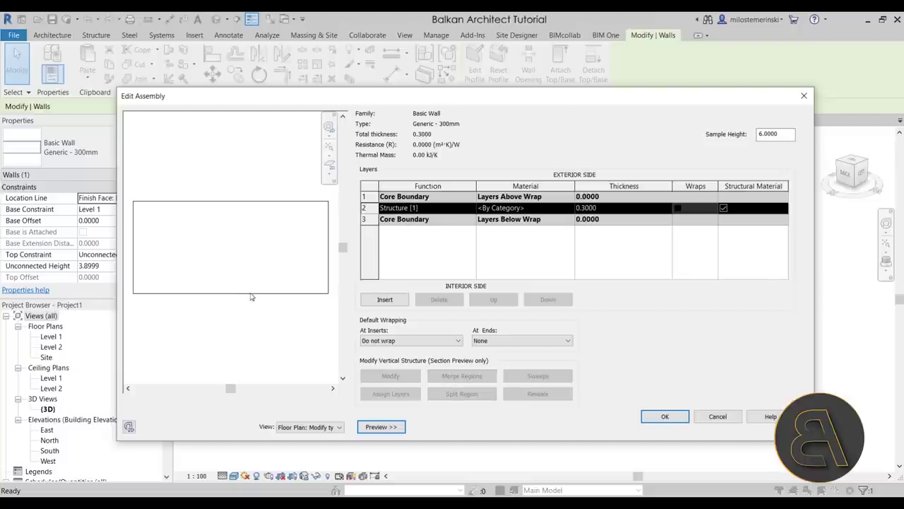
pyautogui.click(296, 430)
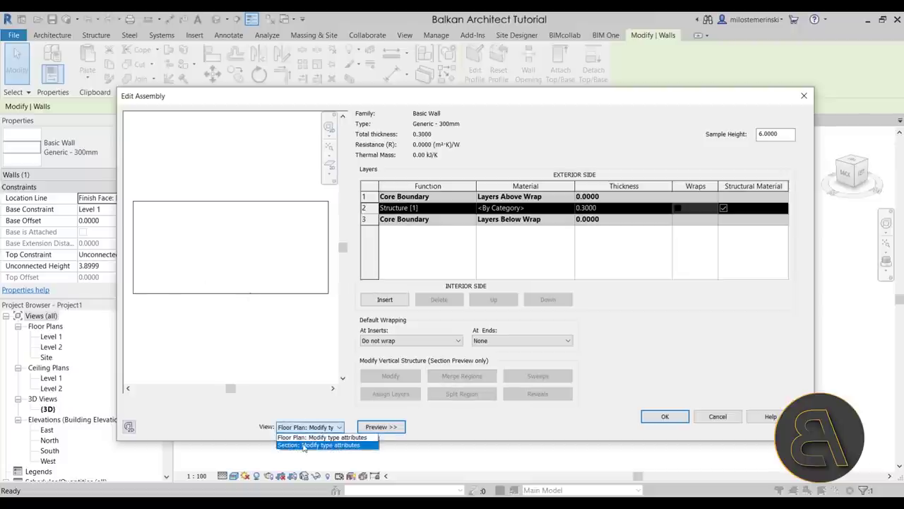
pyautogui.click(303, 445)
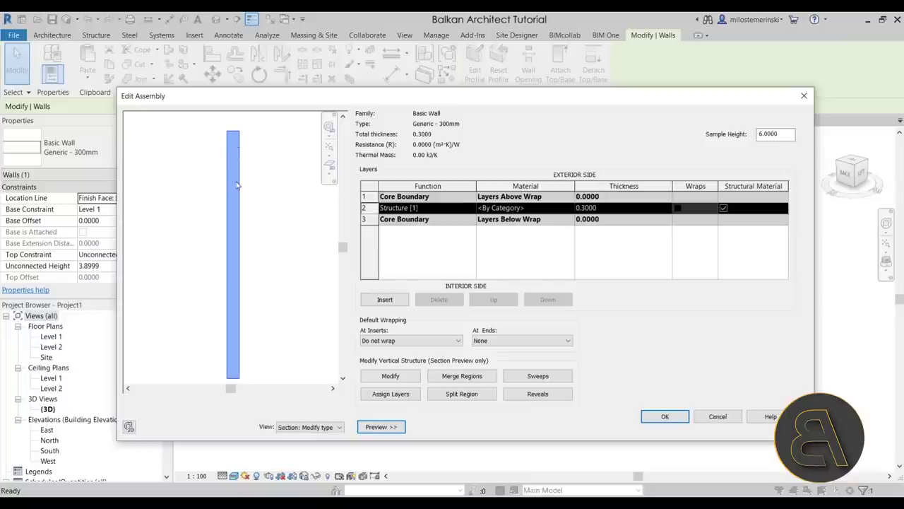
pyautogui.scroll(-1, 237, 185)
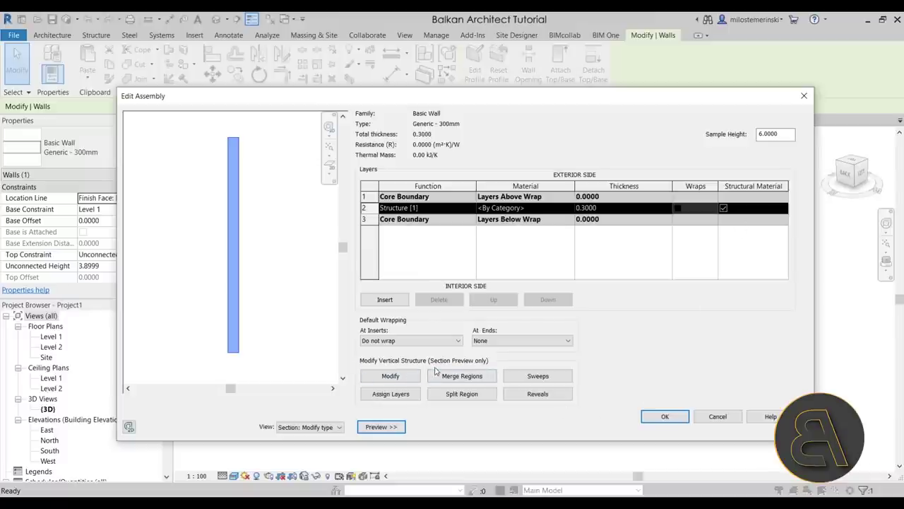
# Add a wall sweep entry to the vertical structure, check the available profiles and keep Default
pyautogui.click(537, 376)
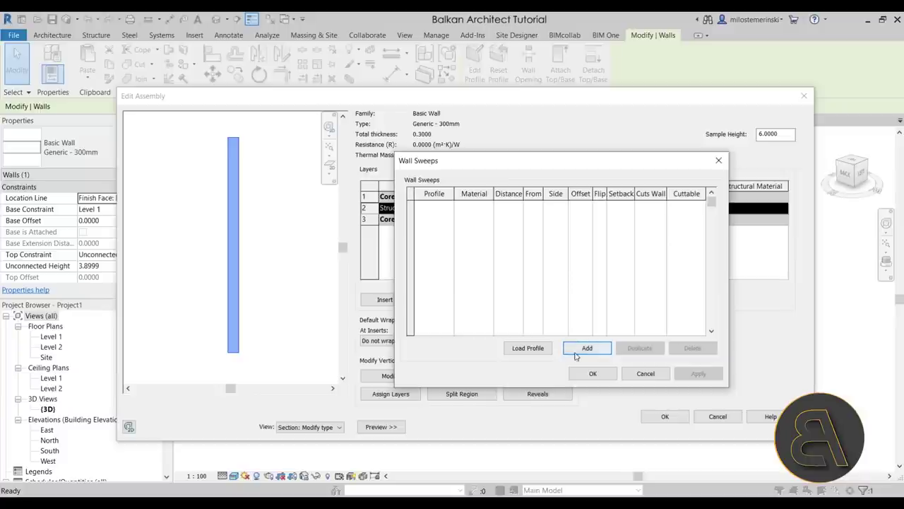
pyautogui.click(578, 352)
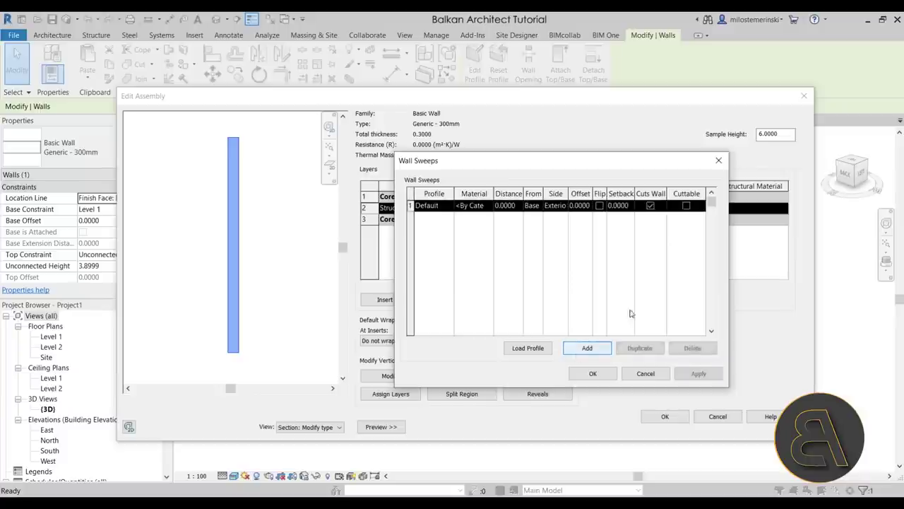
pyautogui.click(449, 206)
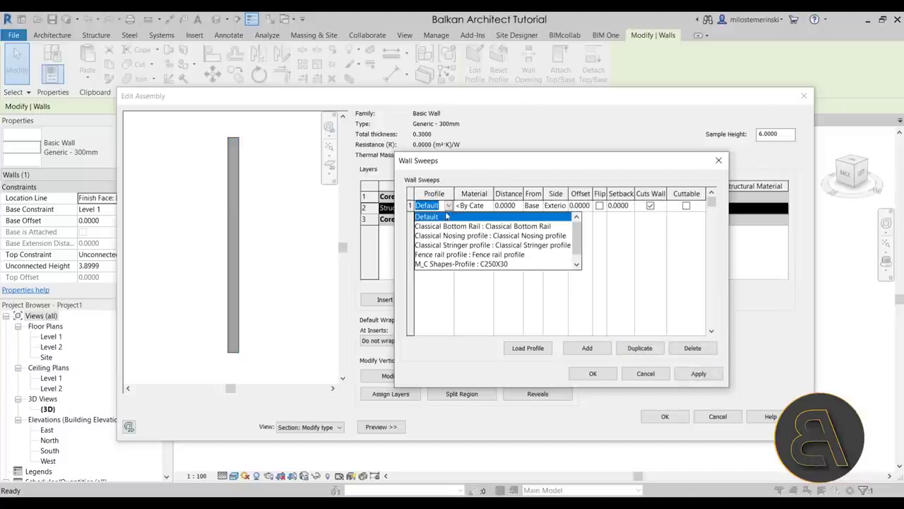
pyautogui.scroll(-1, 457, 251)
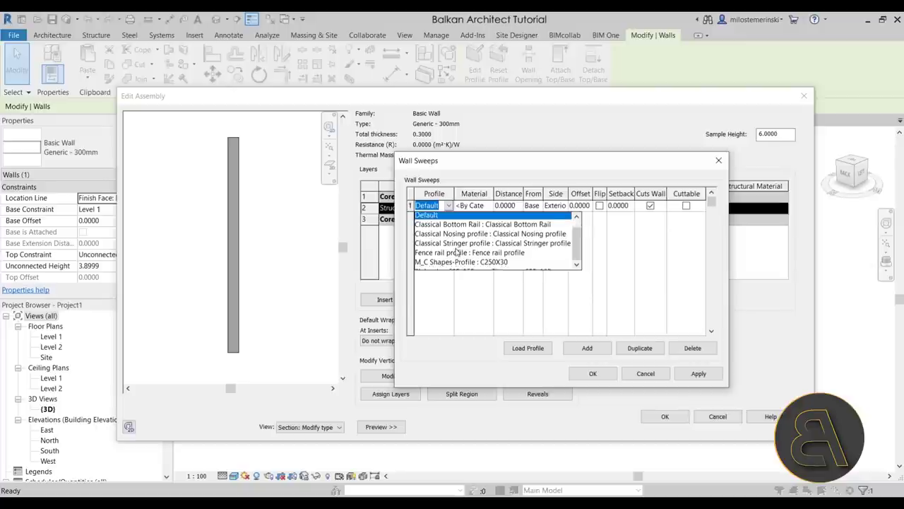
pyautogui.click(465, 309)
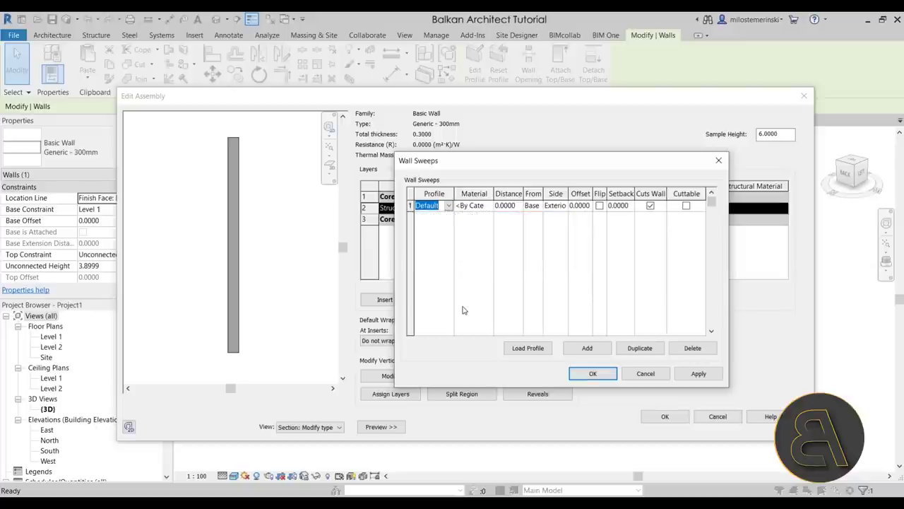
# Start loading a sweep profile and open the Wall folder inside Profiles of the US Metric library
pyautogui.click(525, 350)
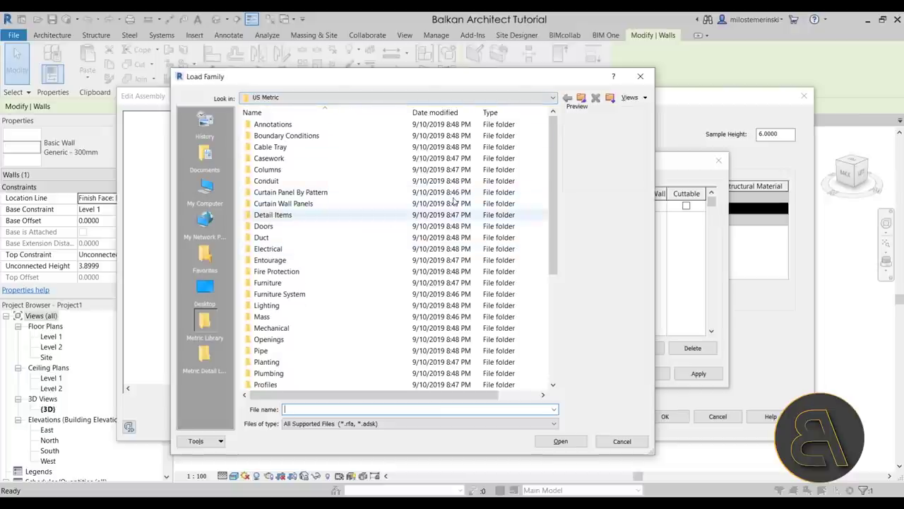
pyautogui.scroll(-5, 381, 161)
pyautogui.scroll(-1, 382, 160)
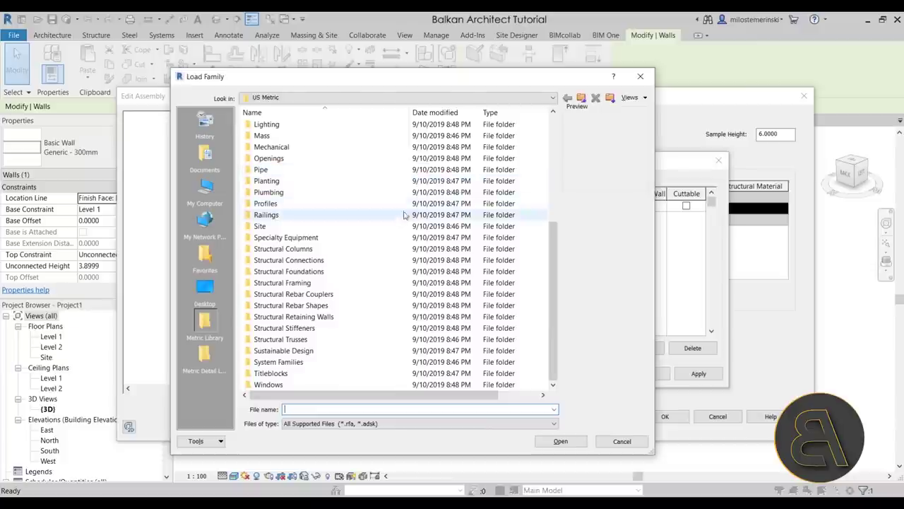
pyautogui.doubleClick(270, 204)
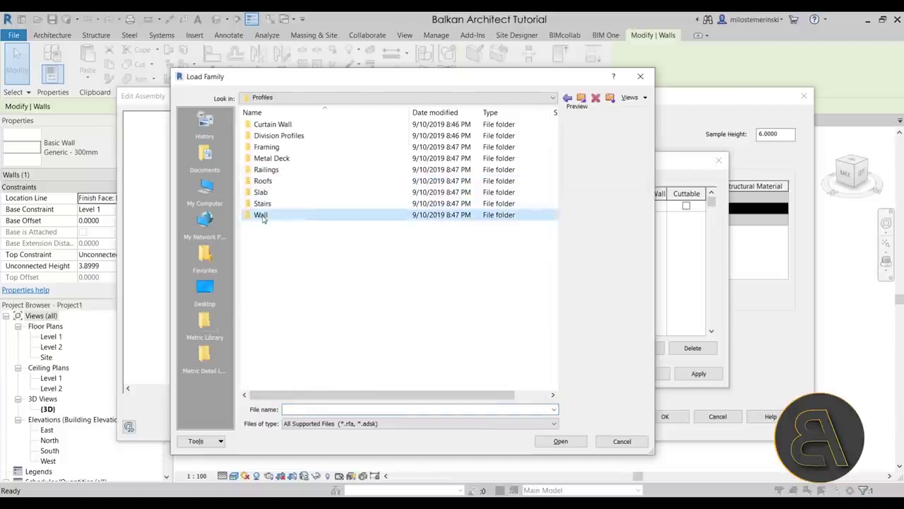
pyautogui.doubleClick(260, 215)
# Preview the wall profile families and load the M_Parapet Cap-Precast family
pyautogui.click(276, 158)
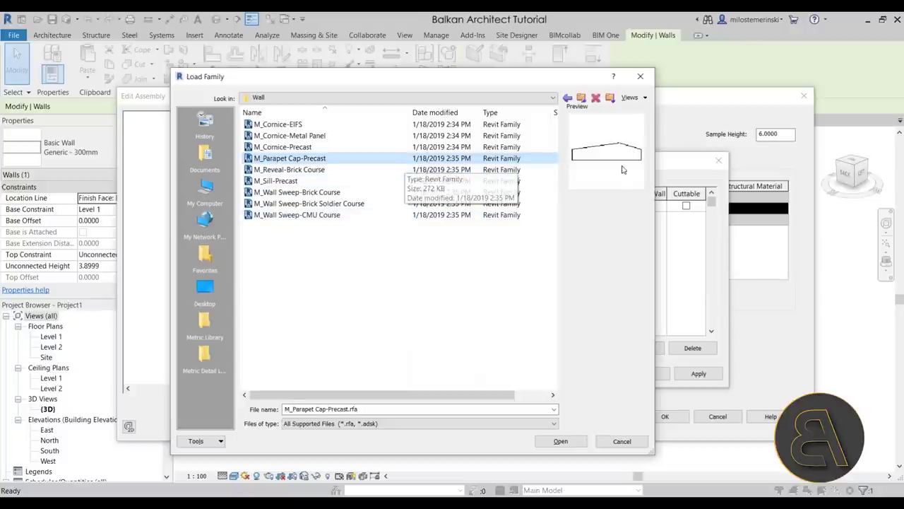
pyautogui.click(277, 147)
pyautogui.click(282, 135)
pyautogui.click(281, 125)
pyautogui.click(278, 159)
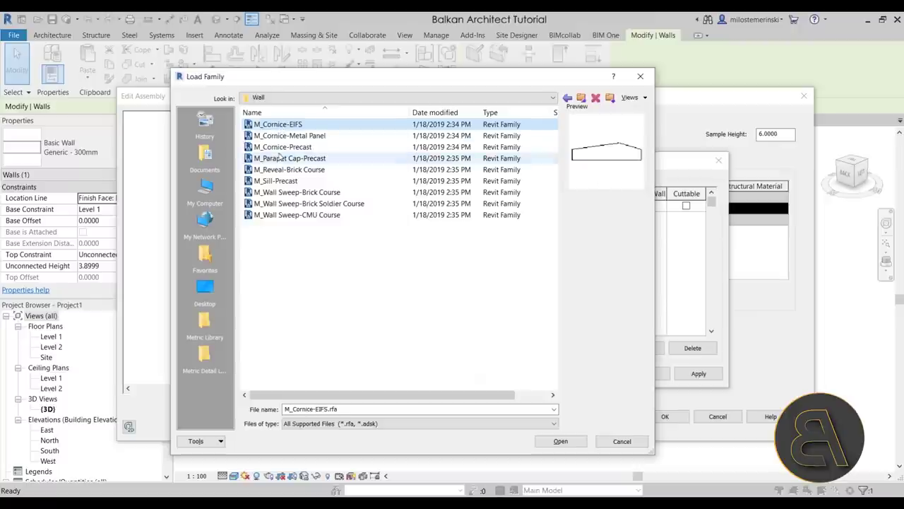
pyautogui.click(278, 170)
pyautogui.click(280, 192)
pyautogui.click(281, 204)
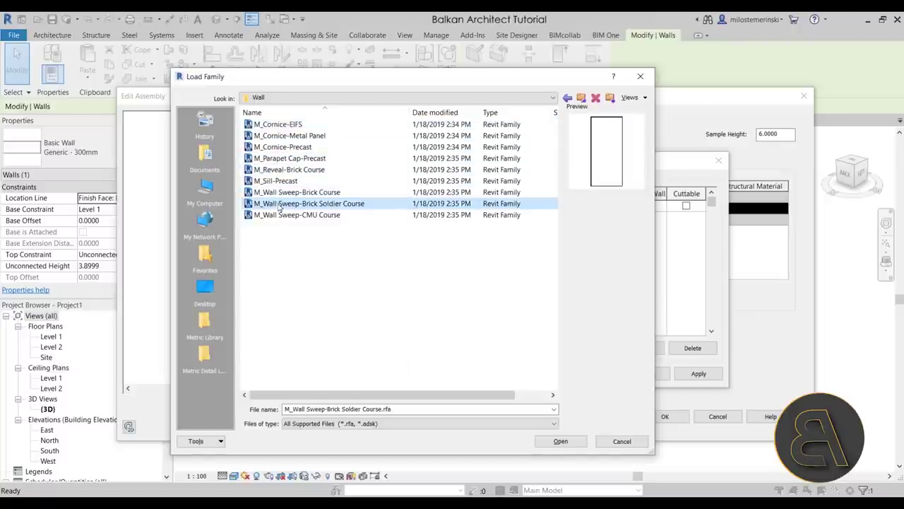
pyautogui.click(281, 215)
pyautogui.click(296, 159)
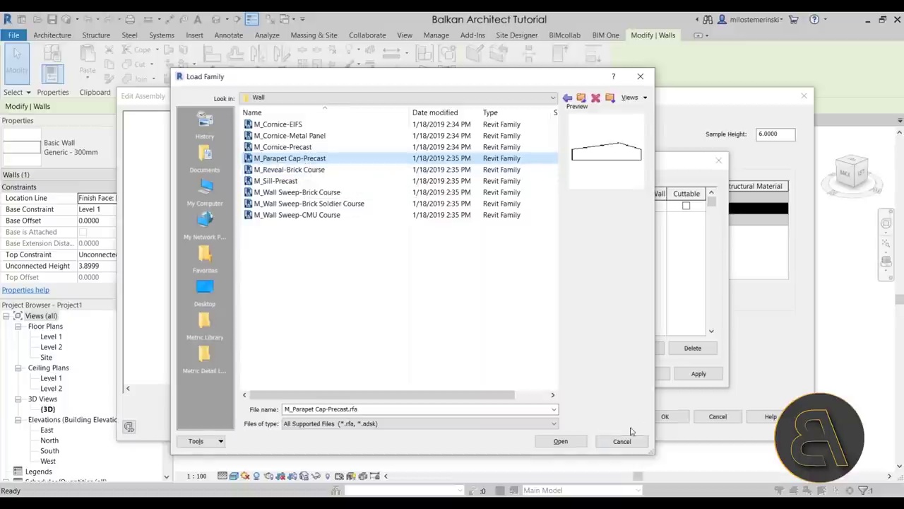
pyautogui.click(561, 441)
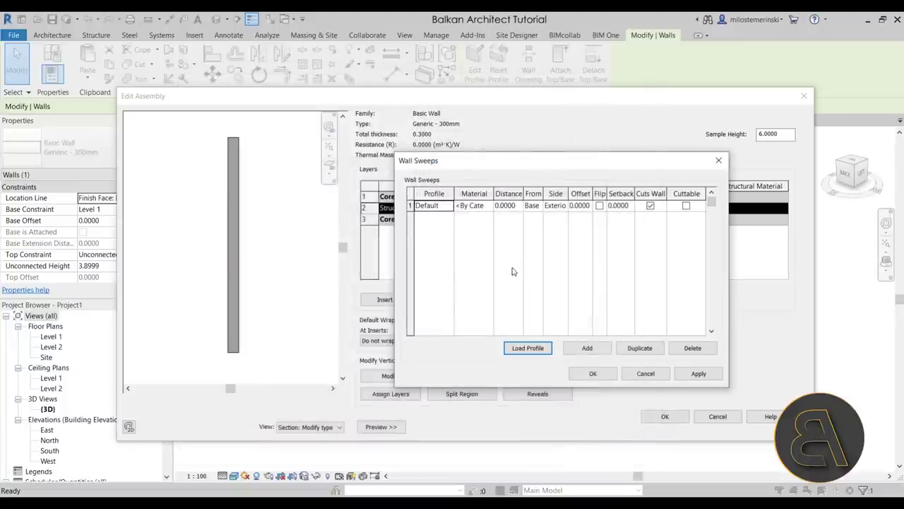
# Assign one of the loaded M_Parapet Cap-Precast profiles to the wall sweep entry
pyautogui.click(448, 206)
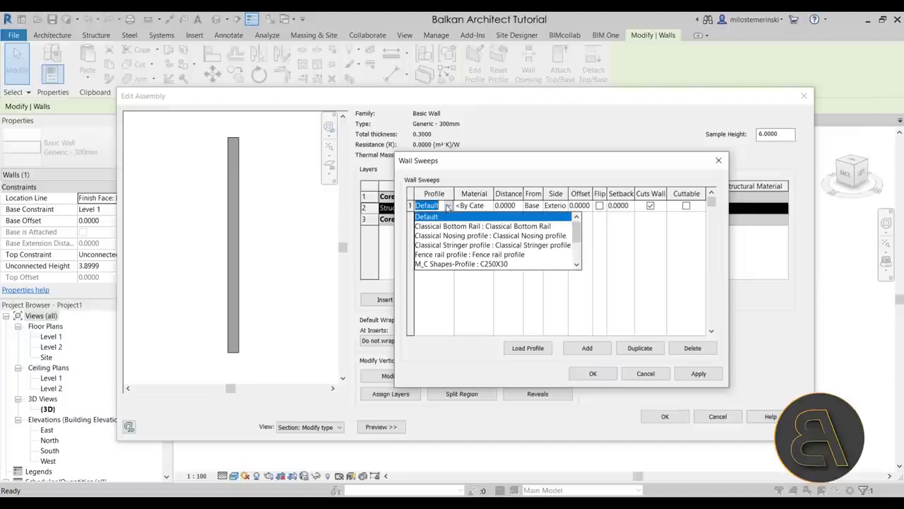
pyautogui.scroll(-1, 506, 238)
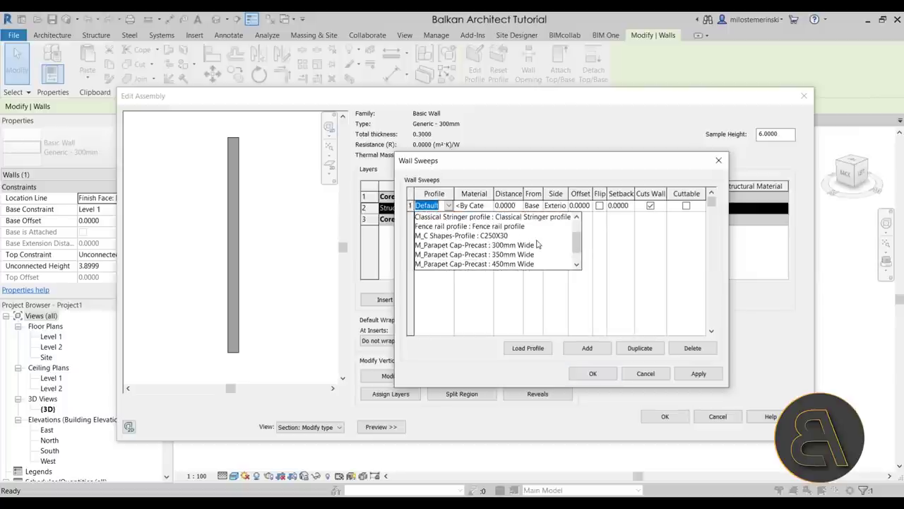
pyautogui.scroll(-1, 536, 245)
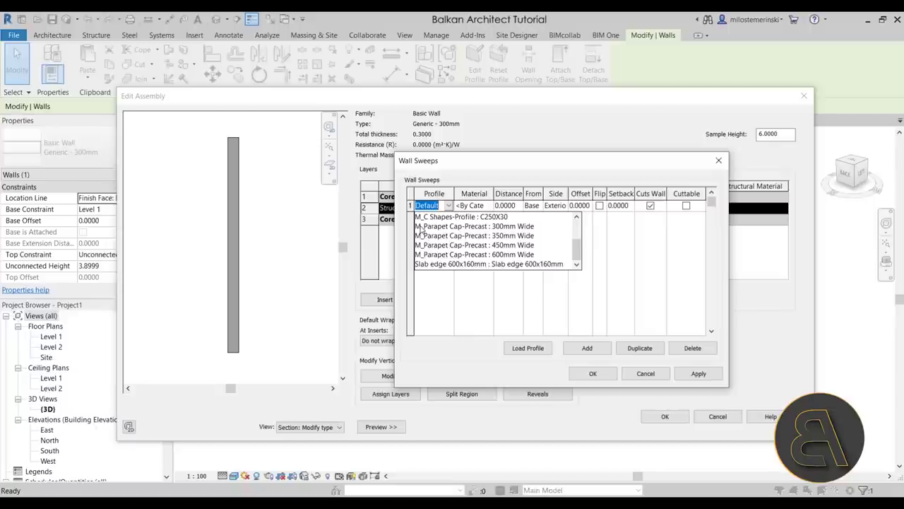
pyautogui.click(492, 241)
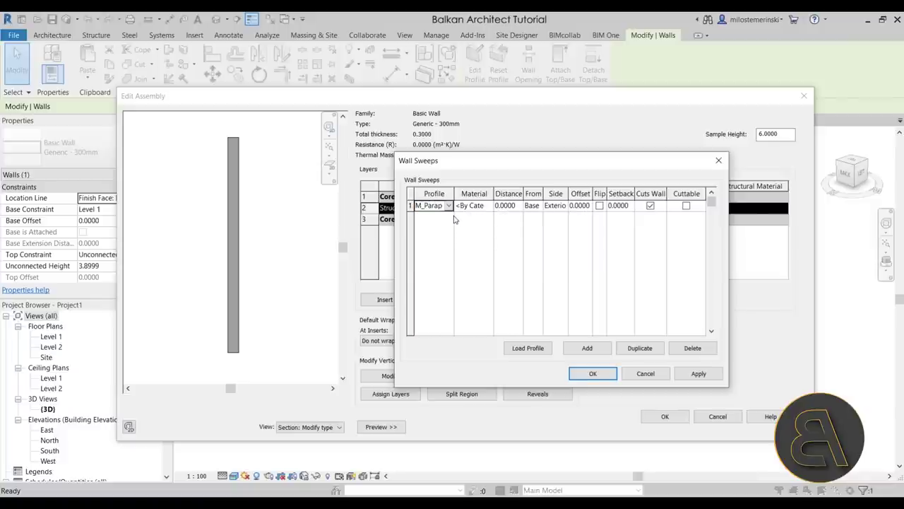
# Search the materials for "pre" and assign Concrete, Precast Panels to the wall sweep
pyautogui.click(490, 206)
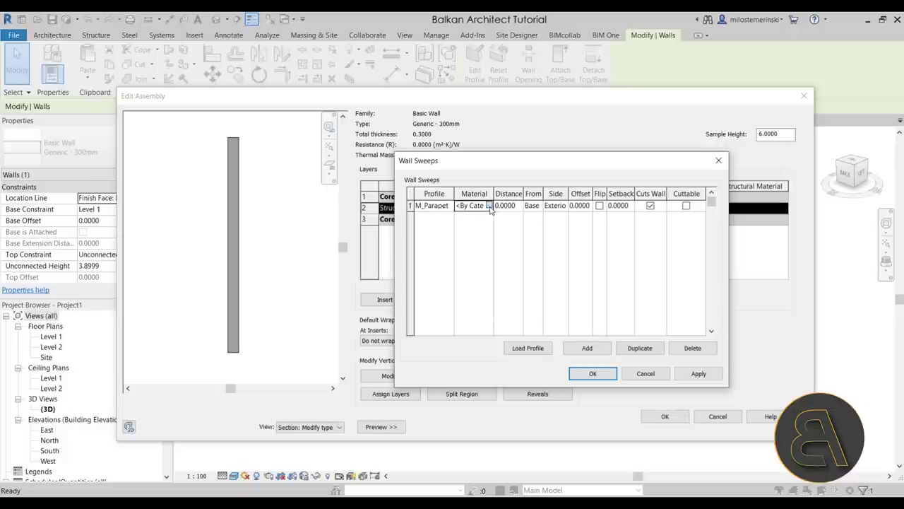
pyautogui.click(489, 205)
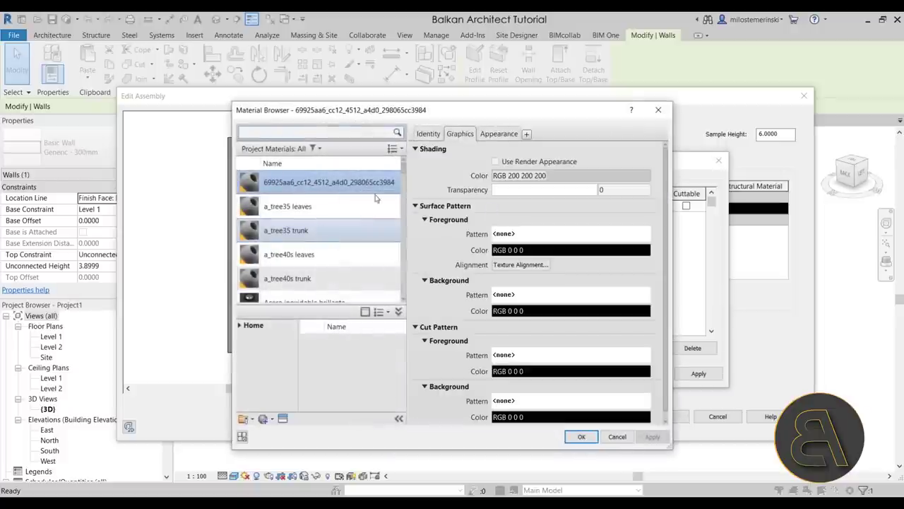
pyautogui.click(286, 132)
pyautogui.write('p')
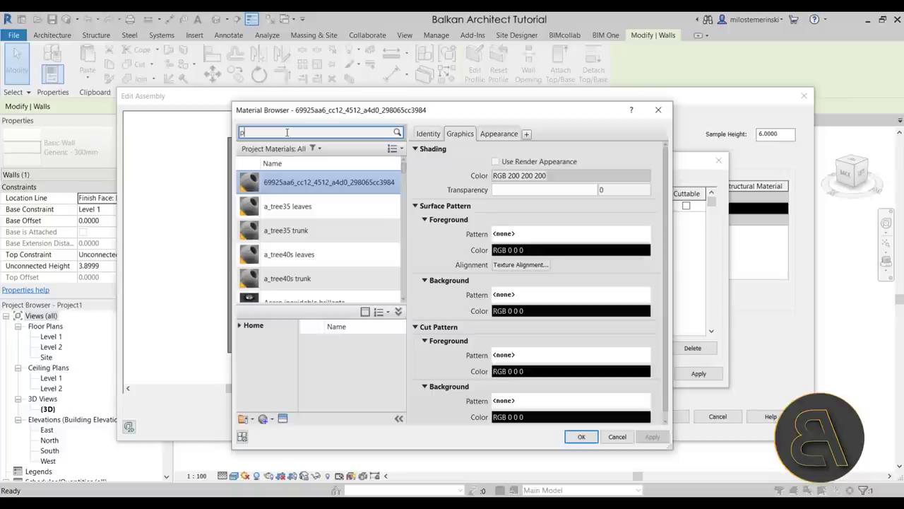
pyautogui.write('re')
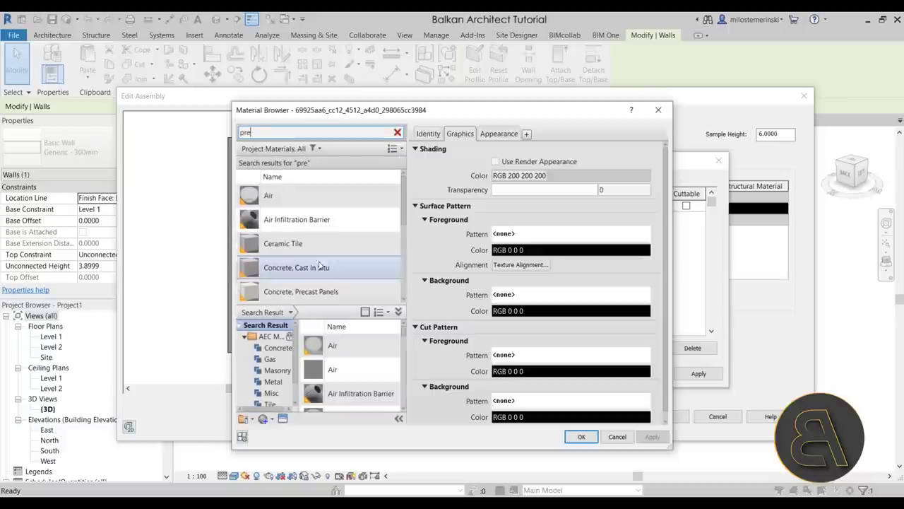
pyautogui.scroll(-1, 319, 266)
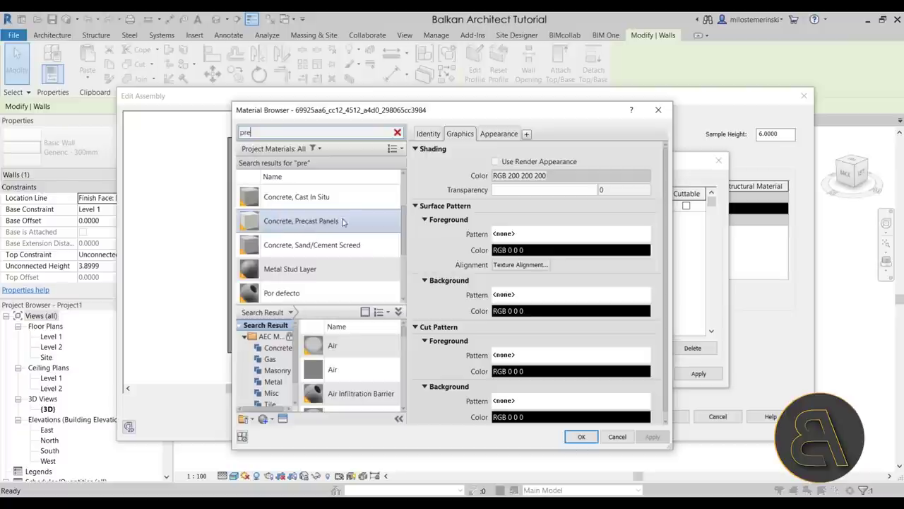
pyautogui.click(325, 224)
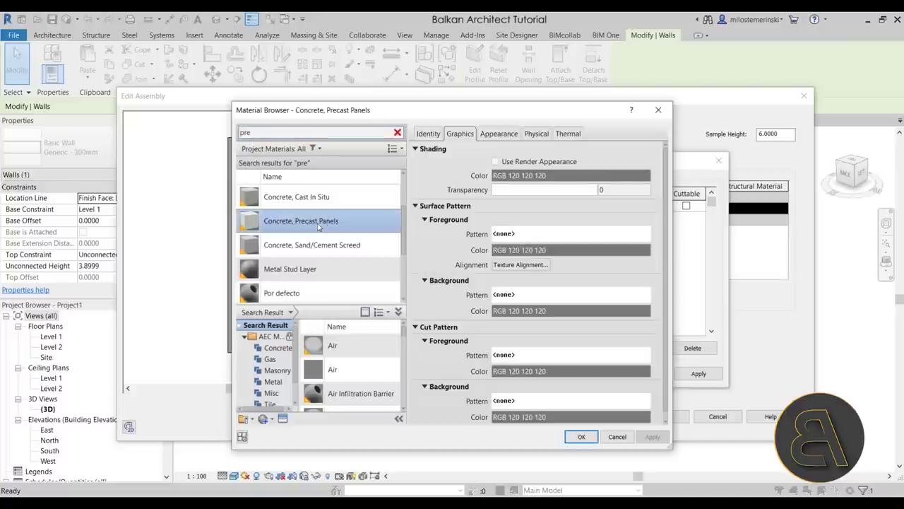
pyautogui.scroll(1, 333, 241)
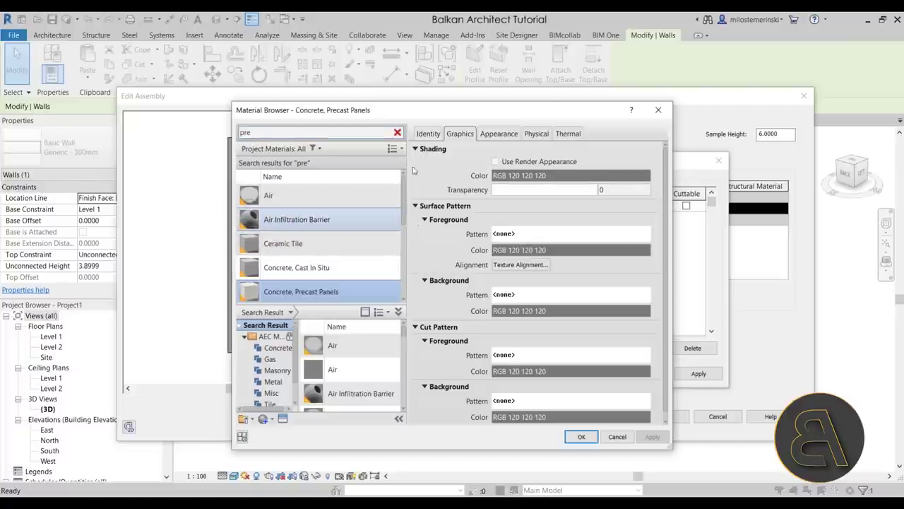
pyautogui.click(586, 436)
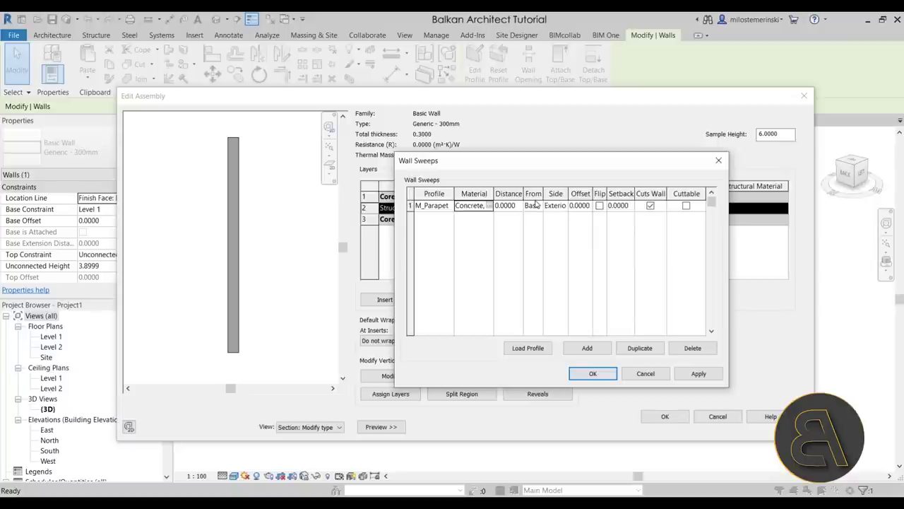
# Measure the parapet sweep's position from the Top of the wall and apply the change
pyautogui.moveTo(543, 194); pyautogui.dragTo(547, 194)
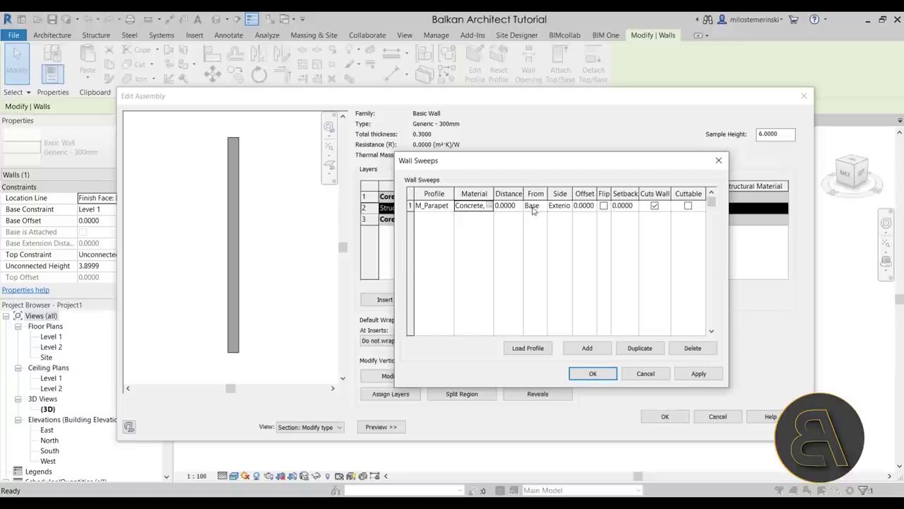
pyautogui.click(542, 206)
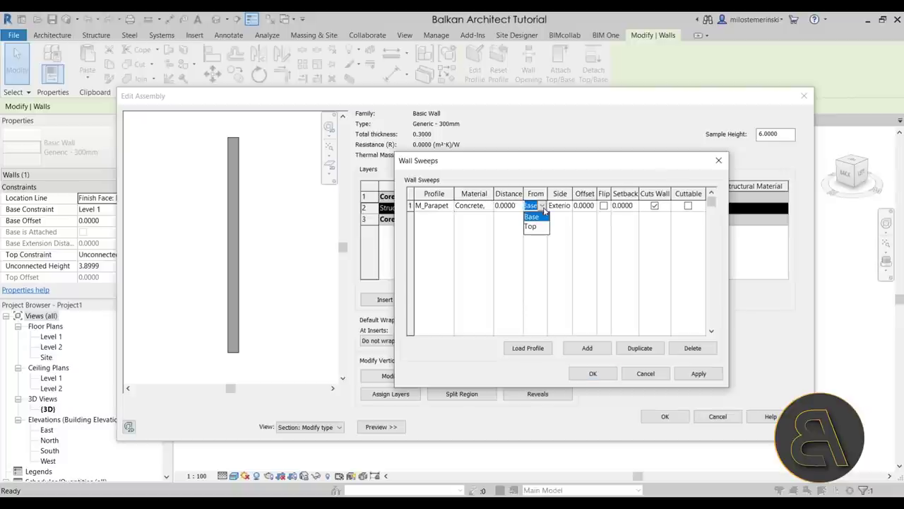
pyautogui.click(535, 226)
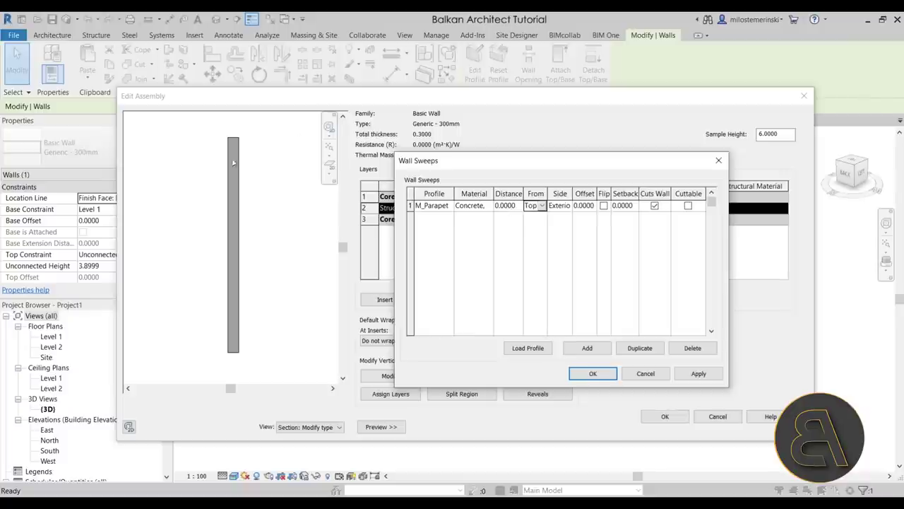
pyautogui.click(700, 374)
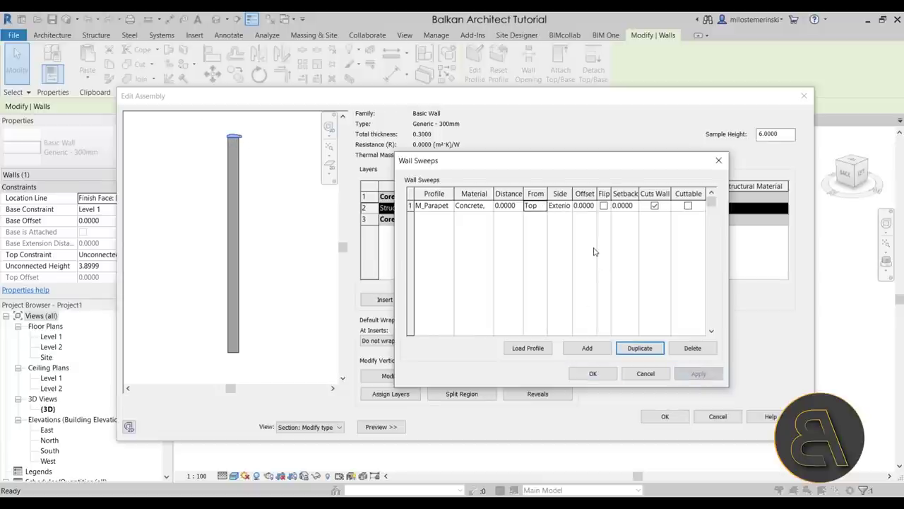
# Try the Flip option on the parapet sweep in the preview and turn it off again
pyautogui.click(604, 206)
pyautogui.click(698, 373)
pyautogui.click(604, 206)
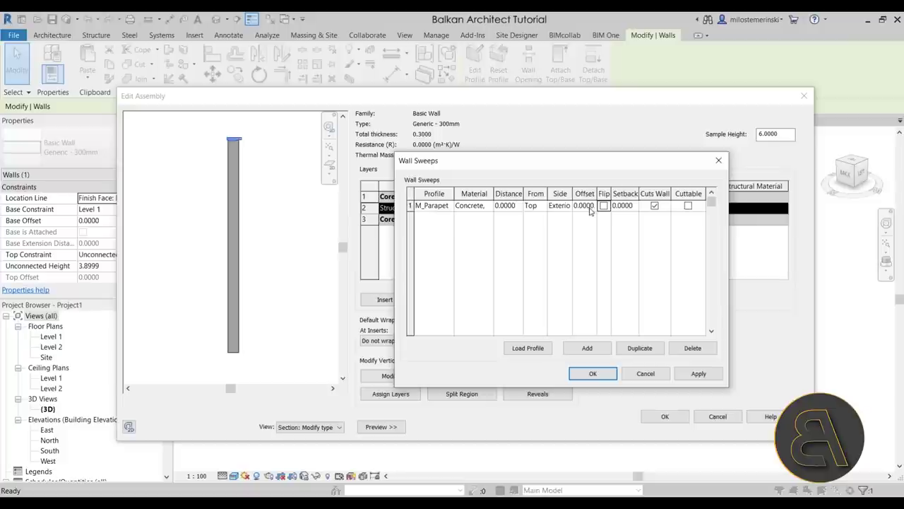
# Try offsets of -0.005 and 0.005 for the parapet sweep, applying each to the preview
pyautogui.click(596, 205)
pyautogui.write('-')
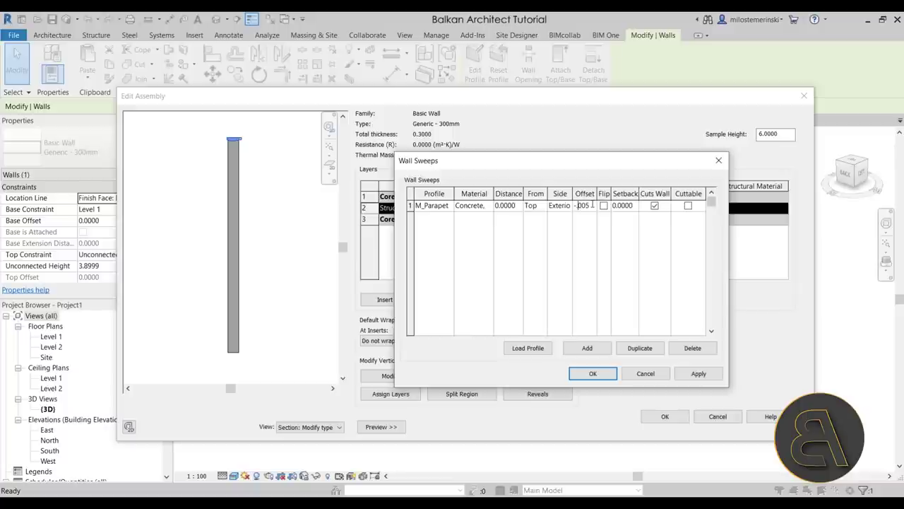
pyautogui.click(697, 373)
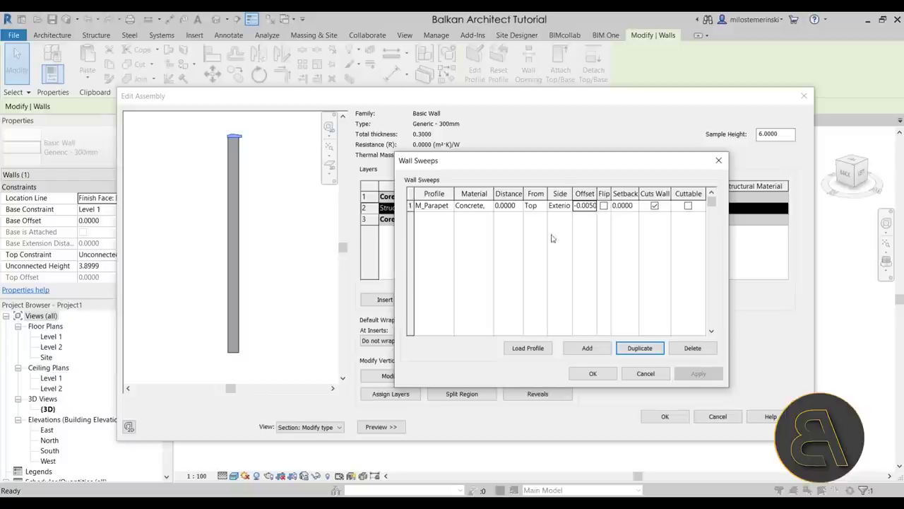
pyautogui.click(578, 209)
pyautogui.click(578, 206)
pyautogui.press('BackSpace')
pyautogui.click(700, 374)
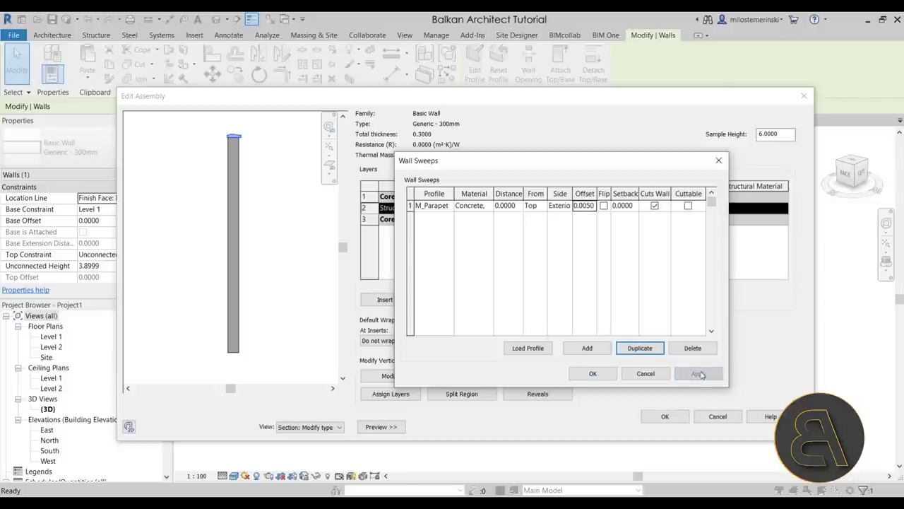
# Set the parapet sweep's offset to 0.015, apply it and accept the wall sweep settings
pyautogui.click(589, 206)
pyautogui.press('BackSpace')
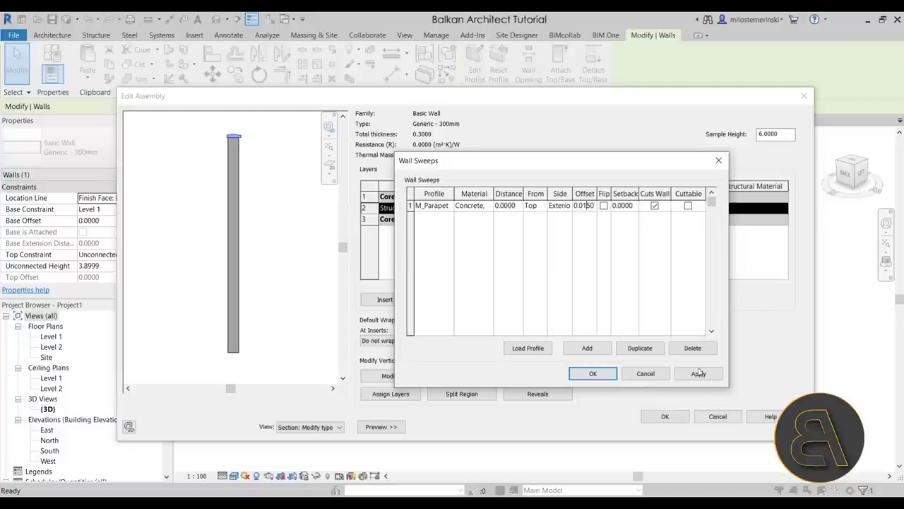
pyautogui.click(698, 374)
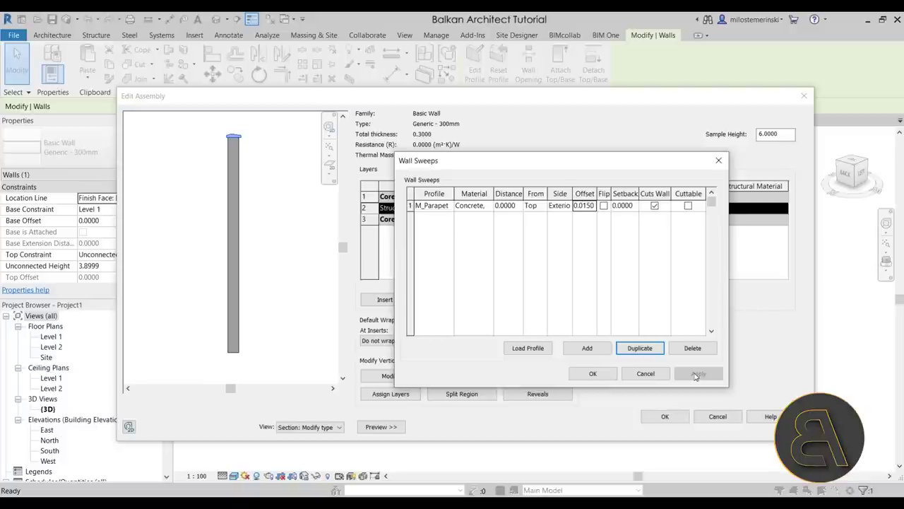
pyautogui.click(593, 373)
# Check the cap in the section preview, accept the wall assembly and type properties, and deselect the wall
pyautogui.scroll(5, 256, 183)
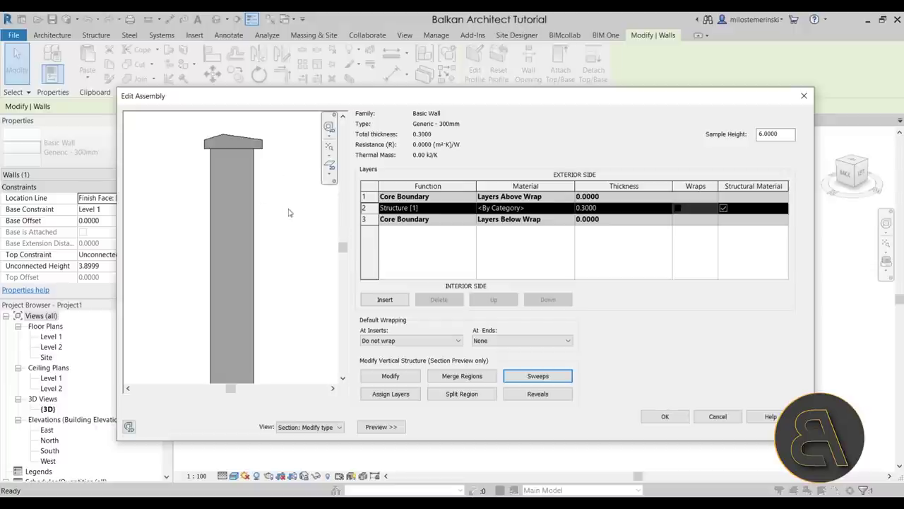
pyautogui.click(666, 416)
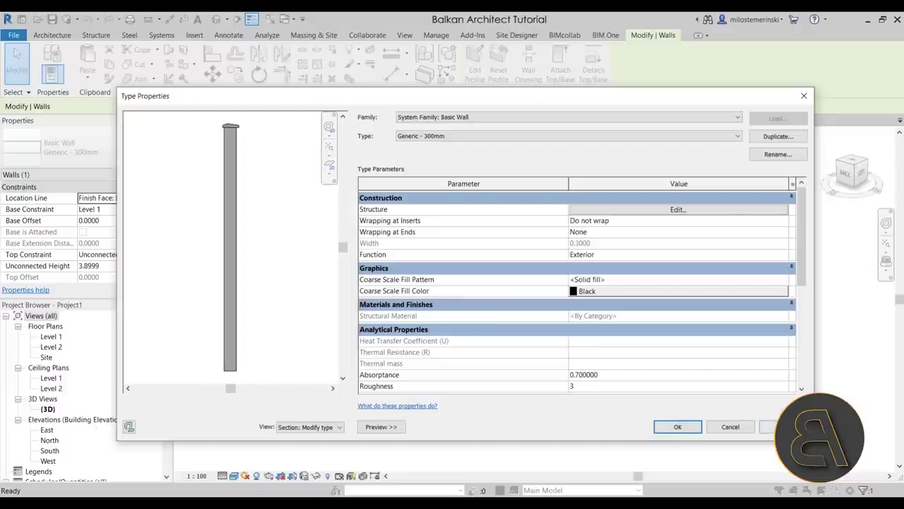
pyautogui.click(682, 427)
pyautogui.scroll(2, 595, 237)
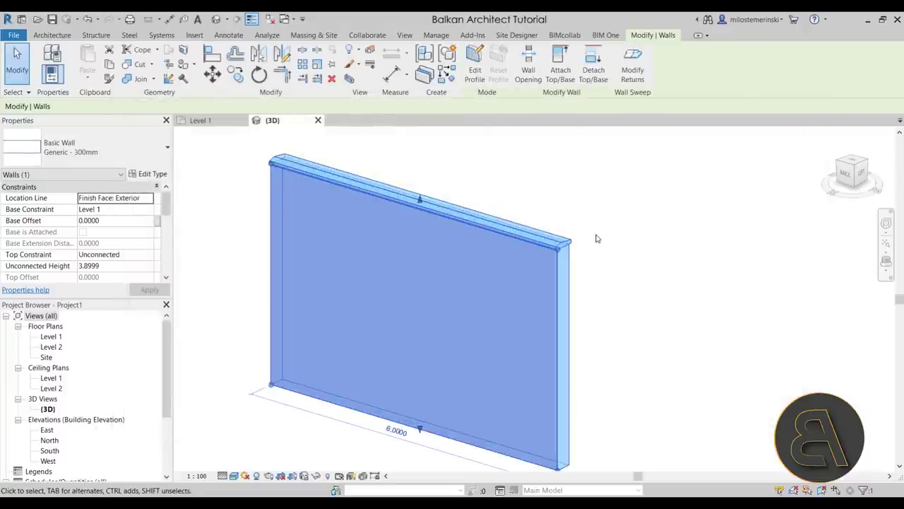
pyautogui.click(599, 255)
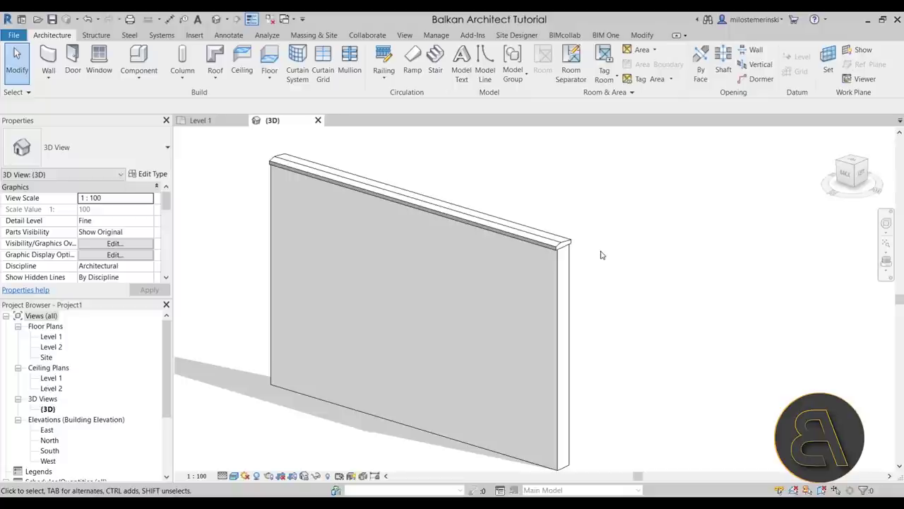
# Create a new family from the Metric Profile template
pyautogui.click(13, 36)
pyautogui.moveTo(39, 82)
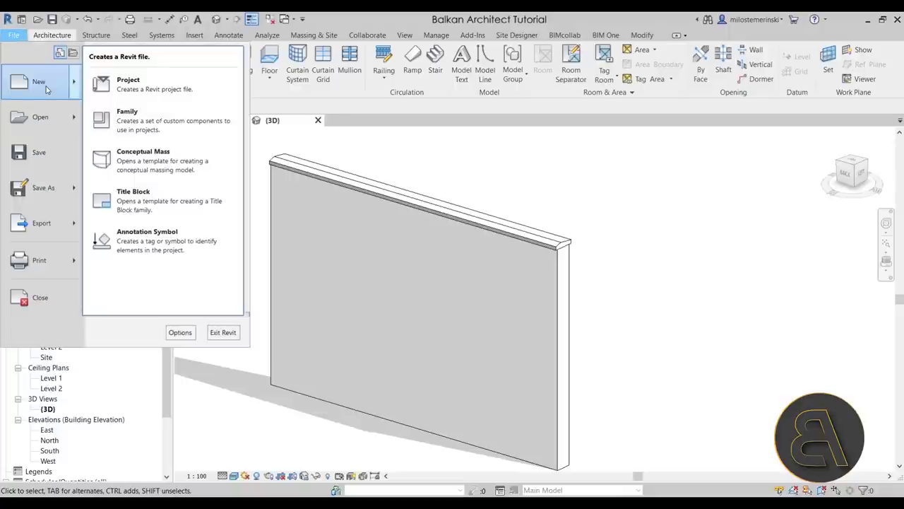
pyautogui.click(138, 118)
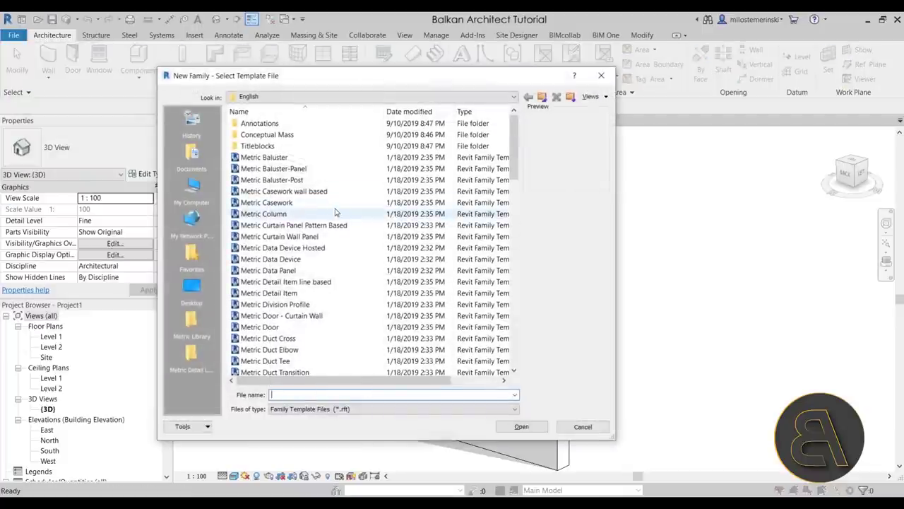
pyautogui.scroll(-3, 336, 212)
pyautogui.scroll(-12, 336, 212)
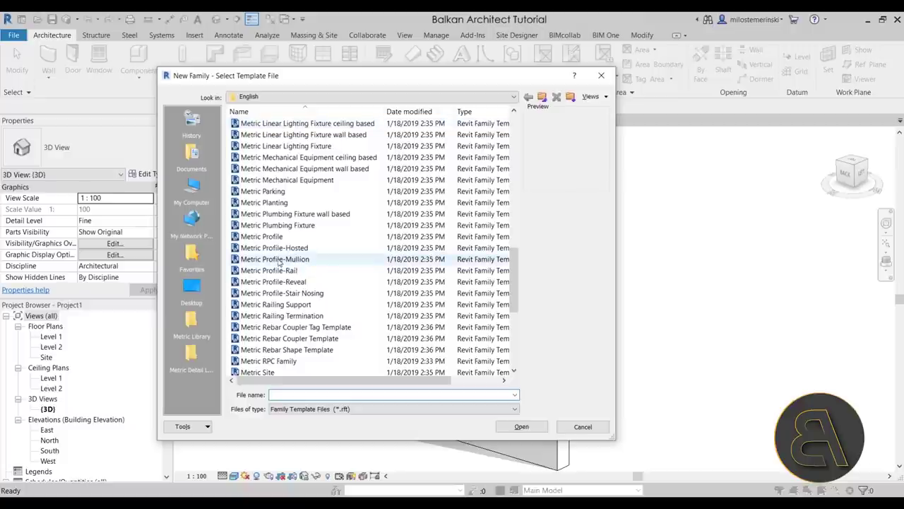
pyautogui.doubleClick(260, 237)
pyautogui.moveTo(421, 252)
pyautogui.mouseDown(button='middle')
pyautogui.moveTo(471, 243)
pyautogui.moveTo(466, 258)
pyautogui.mouseUp(button='middle')
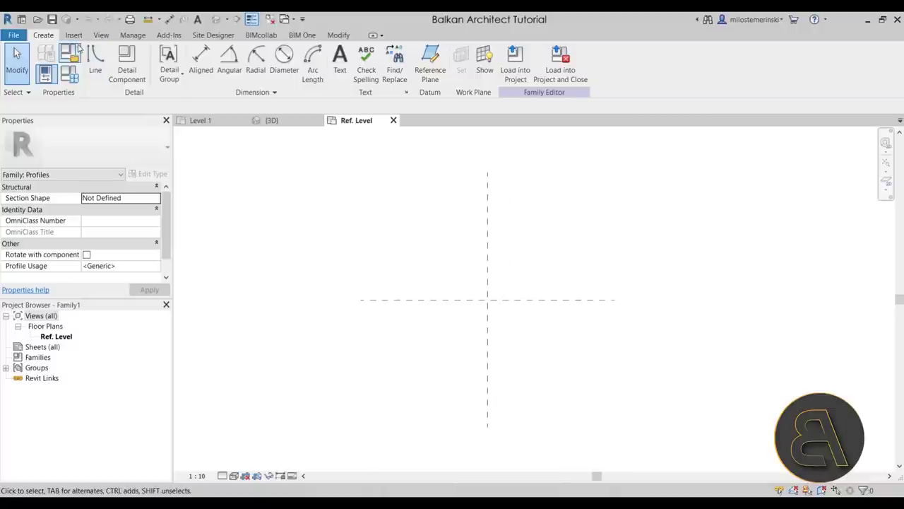
# Draw a closed sloped parallelogram profile across the reference plane intersection, about 400 mm wide with 60 mm vertical ends, and check its width
pyautogui.click(95, 59)
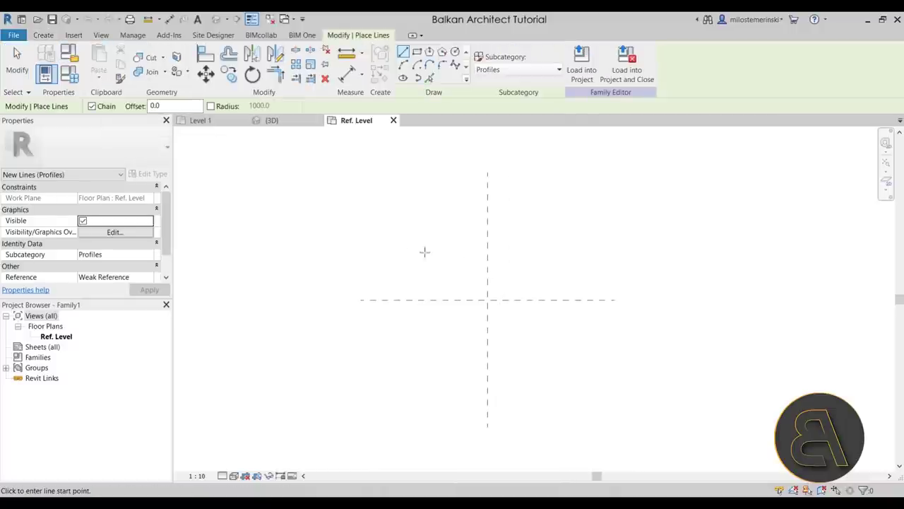
pyautogui.scroll(2, 525, 317)
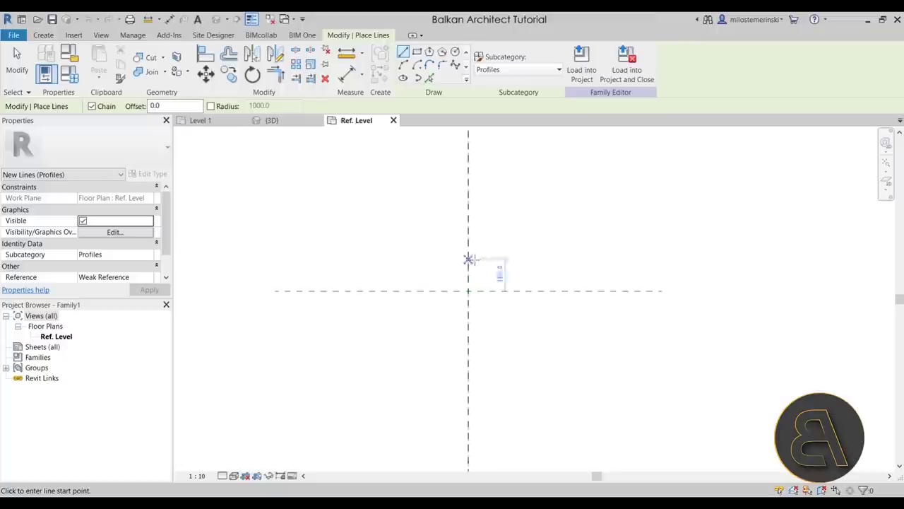
pyautogui.click(421, 303)
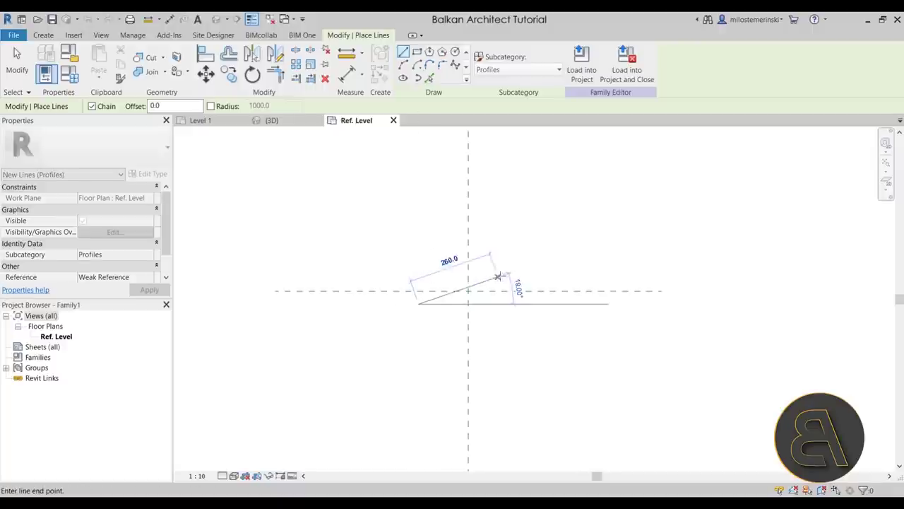
pyautogui.click(536, 269)
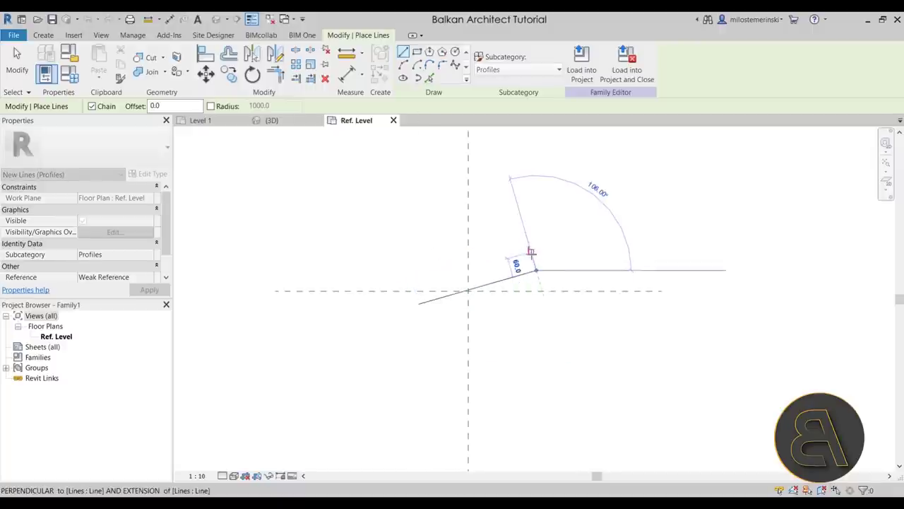
pyautogui.click(536, 252)
pyautogui.click(418, 285)
pyautogui.click(420, 303)
pyautogui.scroll(2, 424, 308)
pyautogui.press('Escape')
pyautogui.click(410, 296)
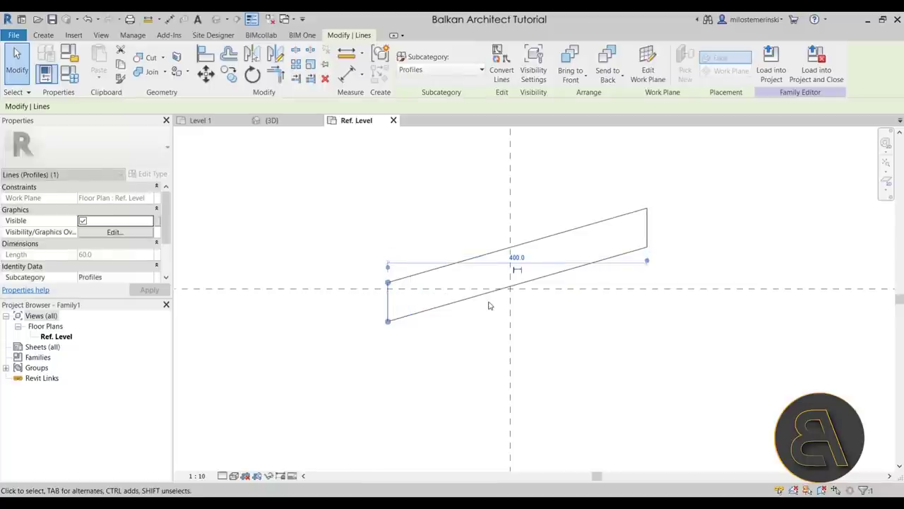
pyautogui.press('Escape')
pyautogui.scroll(-2, 536, 279)
pyautogui.moveTo(535, 279); pyautogui.dragTo(513, 271, button='middle')
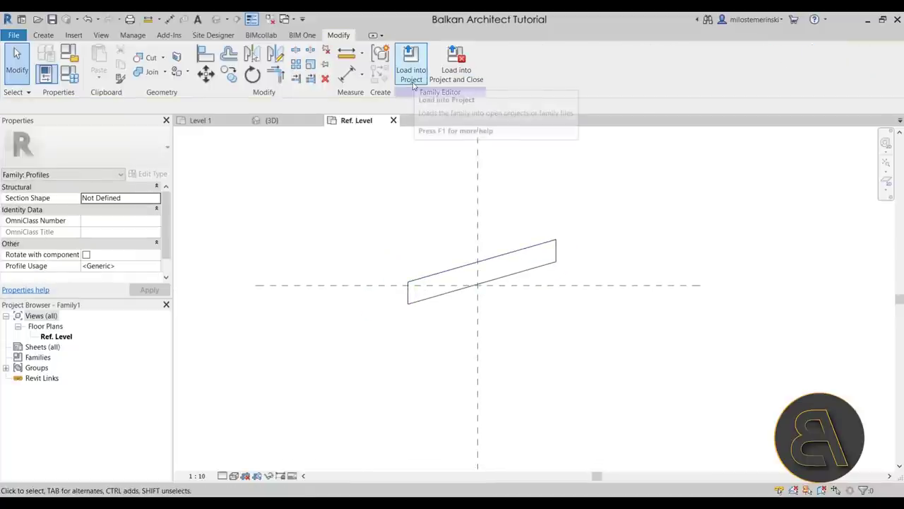
# Save the family to the Desktop as "parapet cap custom", then load it into the project and close it
pyautogui.click(442, 83)
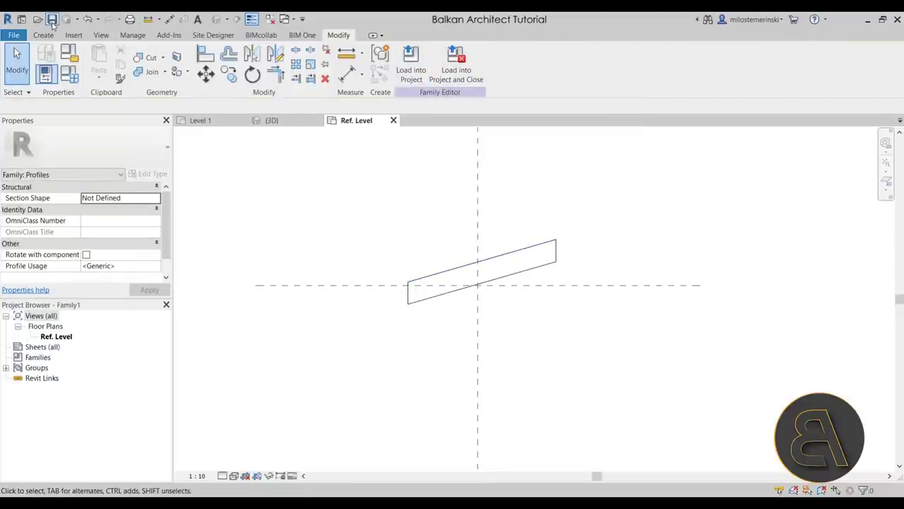
pyautogui.click(237, 344)
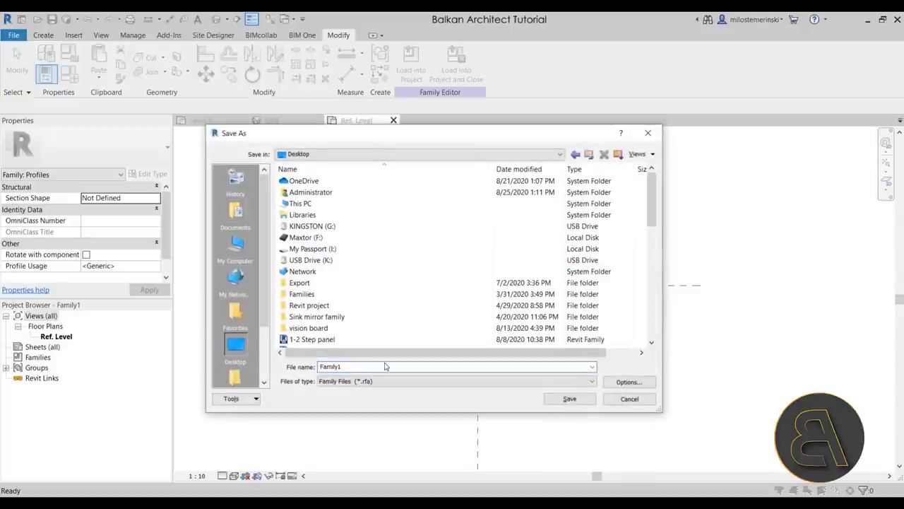
pyautogui.write('parapet')
pyautogui.press('Return')
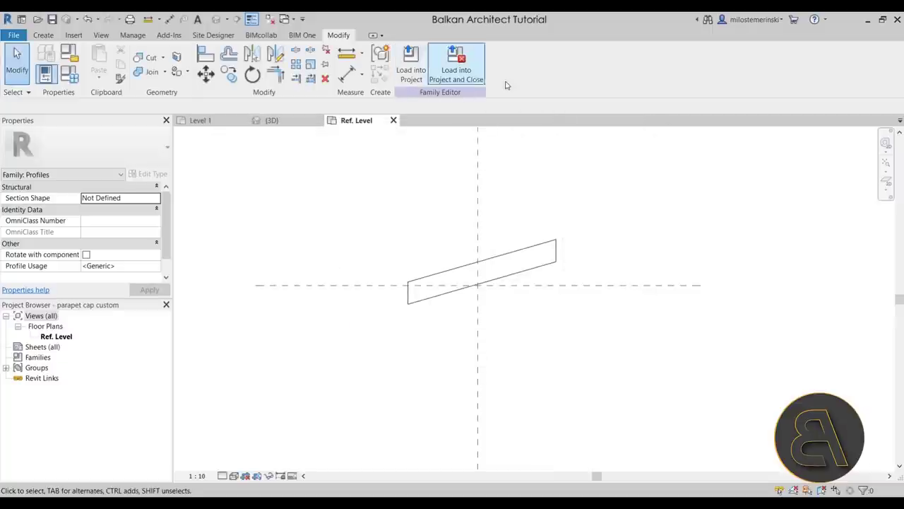
pyautogui.click(456, 67)
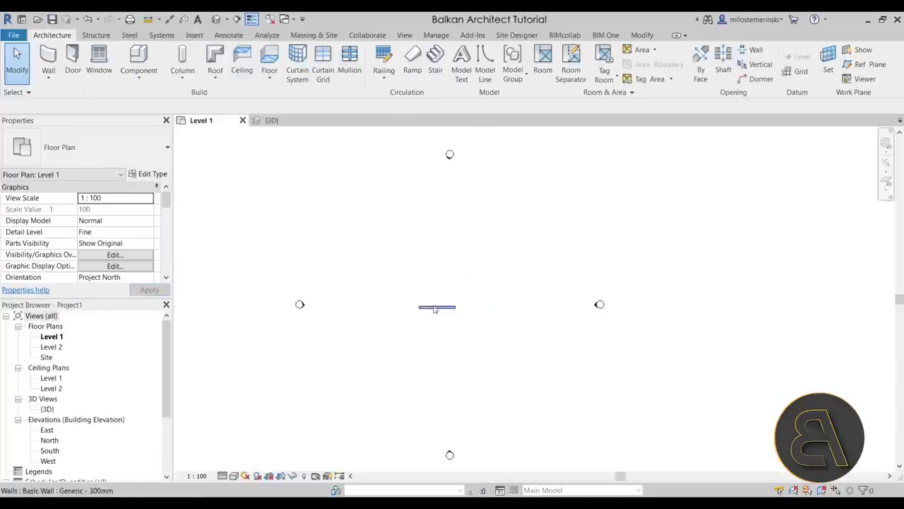
# In the Generic - 300mm wall's structure, switch the wall sweep's profile to parapet cap custom and apply it
pyautogui.click(435, 309)
pyautogui.click(149, 174)
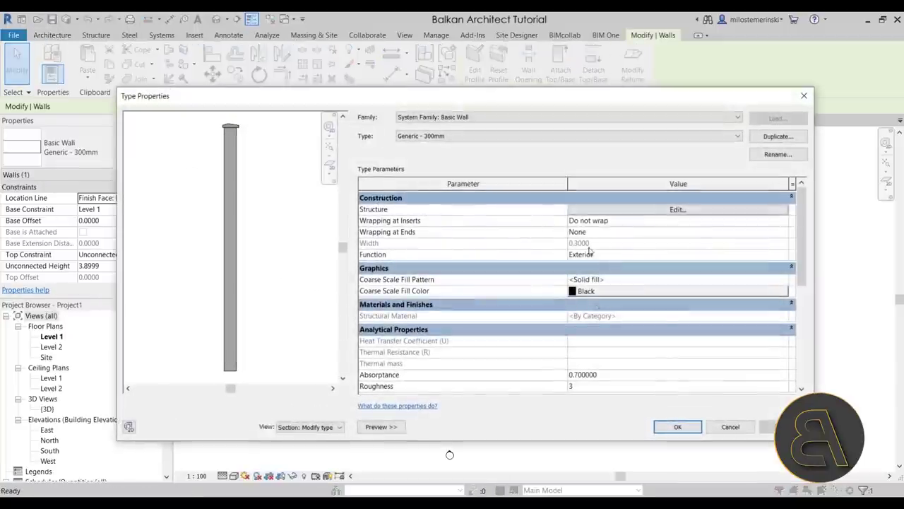
pyautogui.click(615, 212)
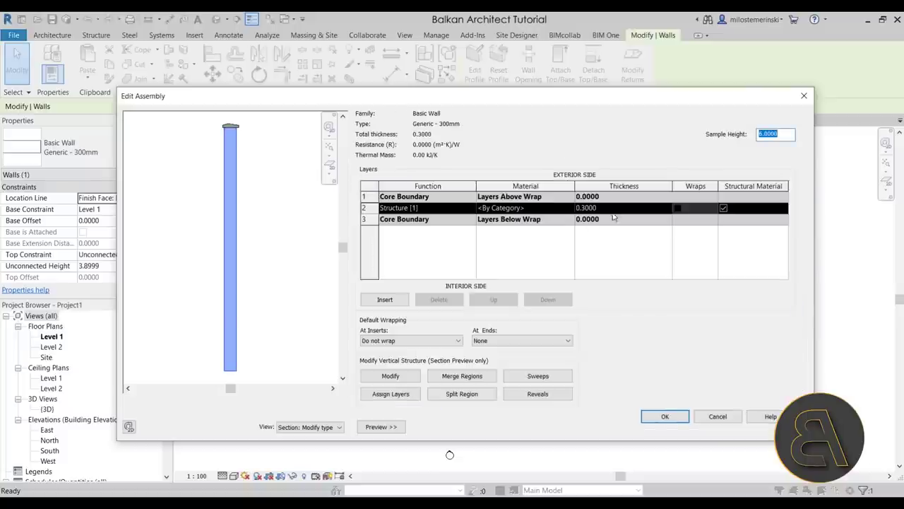
pyautogui.click(538, 375)
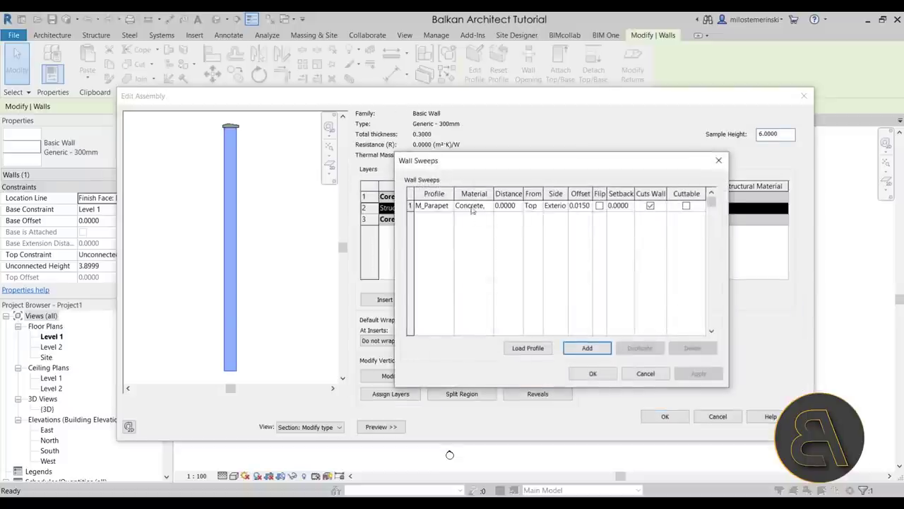
pyautogui.click(446, 205)
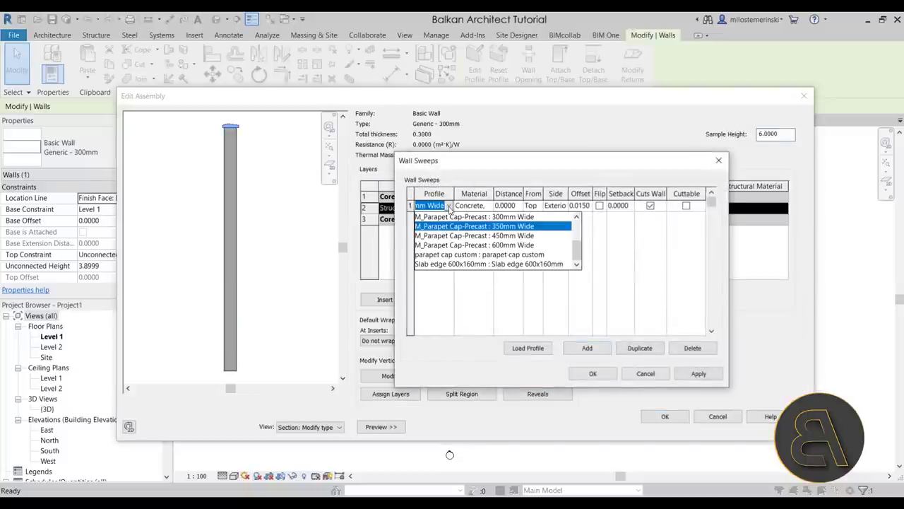
pyautogui.click(458, 256)
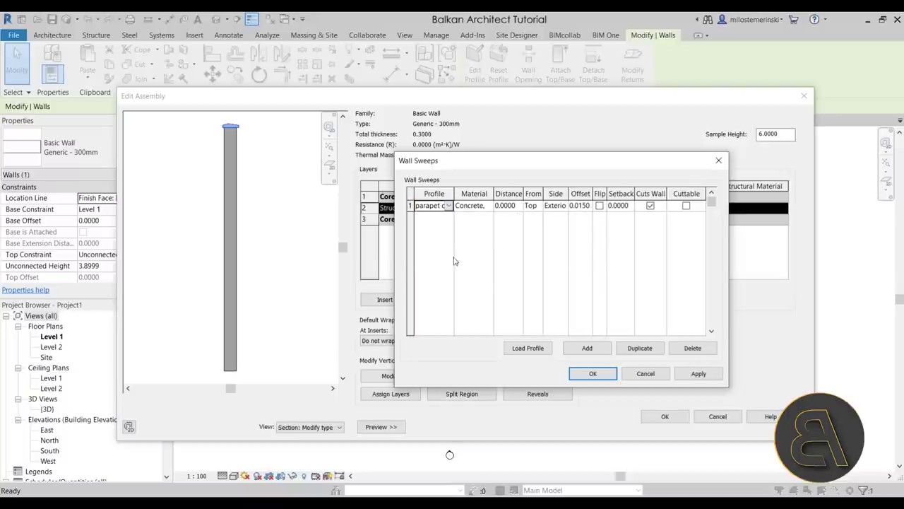
pyautogui.click(698, 373)
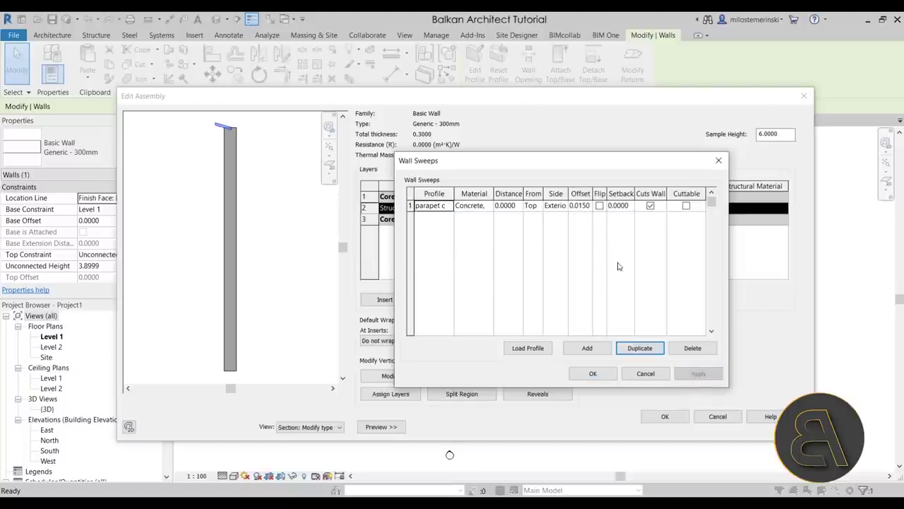
# Set the wall sweep's side to Interior and apply it to the preview
pyautogui.click(564, 207)
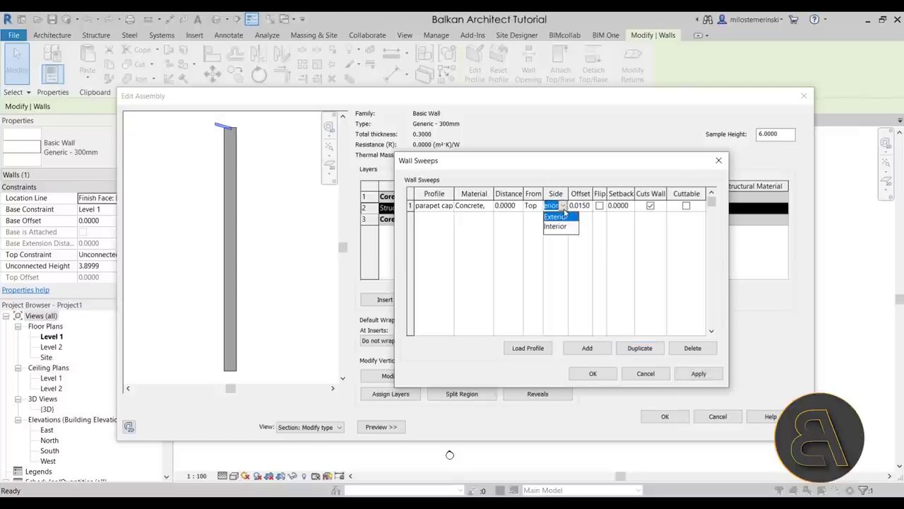
pyautogui.click(556, 226)
pyautogui.click(690, 376)
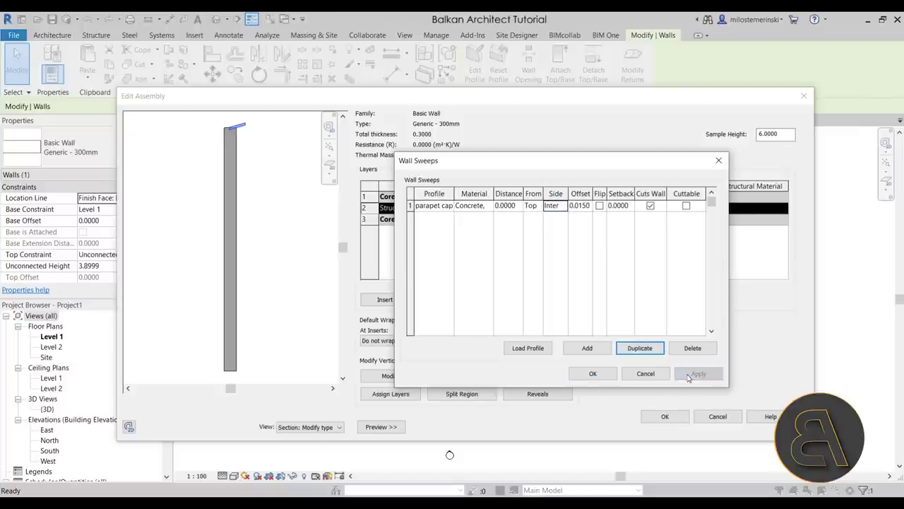
# Try an offset of 0.15 for the wall sweep, applying it to the preview with the side kept on Interior
pyautogui.click(581, 205)
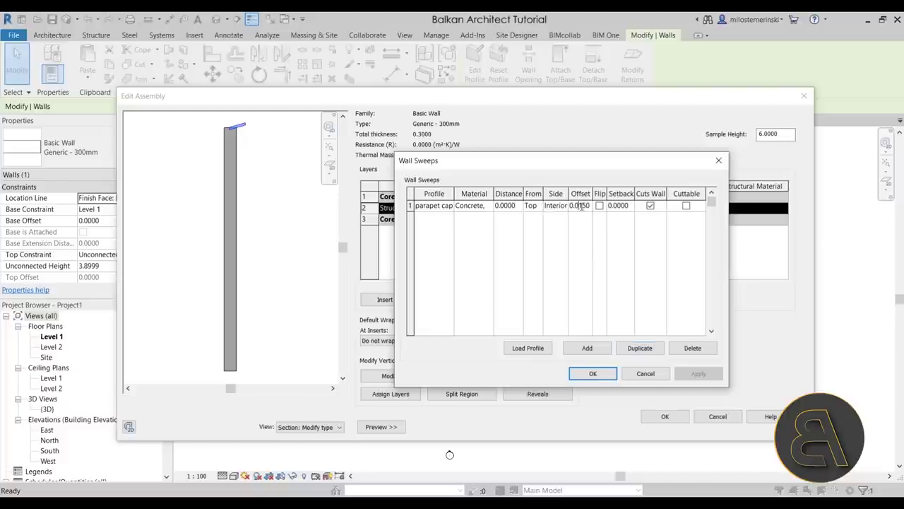
pyautogui.press('Return')
pyautogui.click(710, 375)
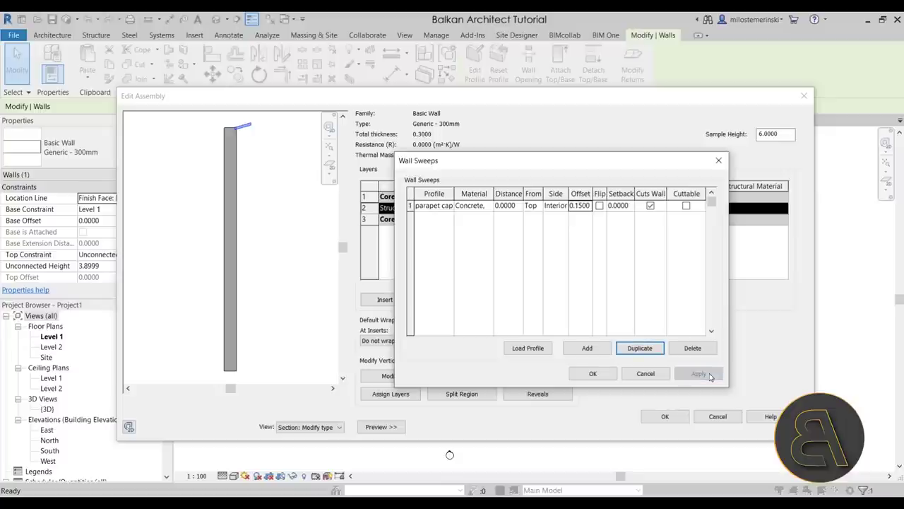
pyautogui.click(558, 205)
pyautogui.click(556, 224)
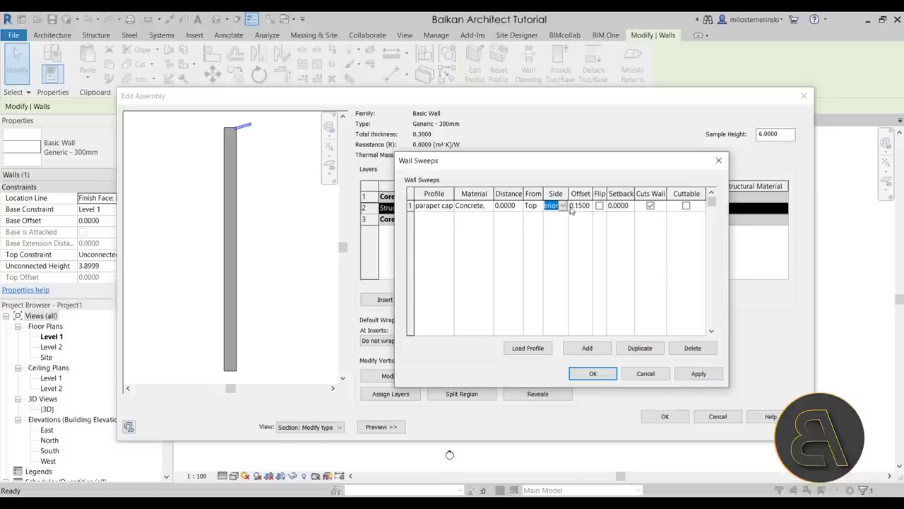
# Set the wall sweep's offset to -0.15, apply it and accept the wall sweep settings
pyautogui.click(571, 206)
pyautogui.write('-')
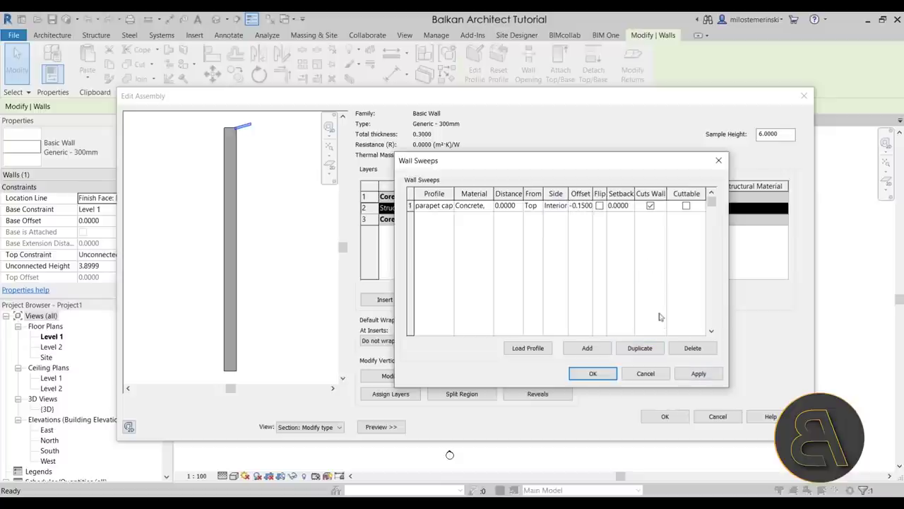
pyautogui.click(697, 374)
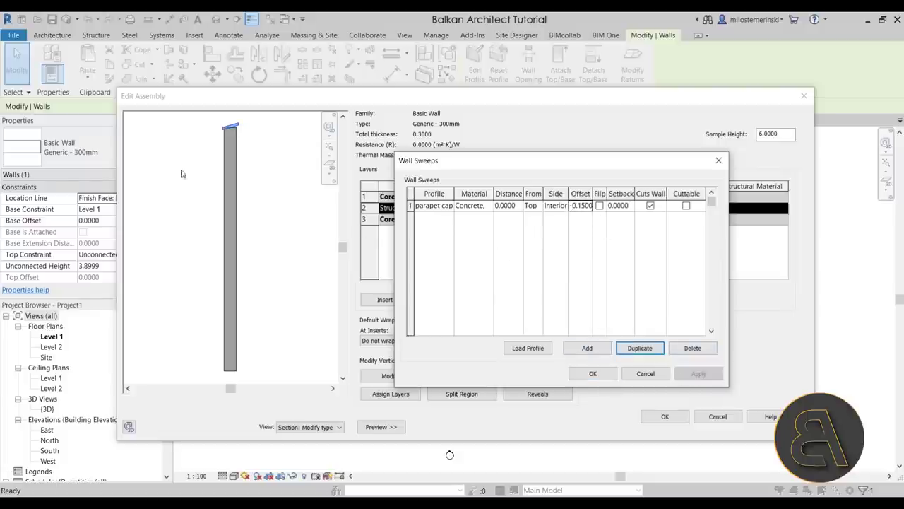
pyautogui.click(593, 373)
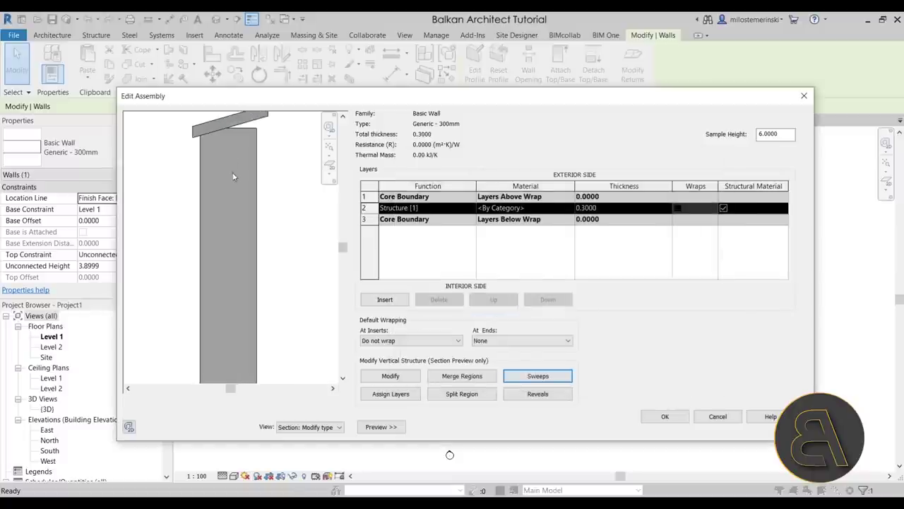
# Check the sloped cap in the section preview, accept the assembly and type properties, and deselect the wall
pyautogui.scroll(2, 241, 191)
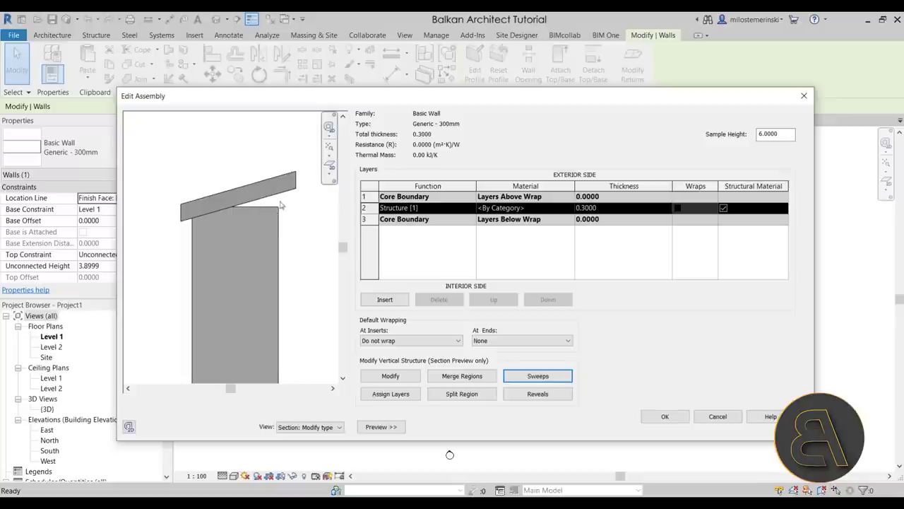
pyautogui.click(665, 416)
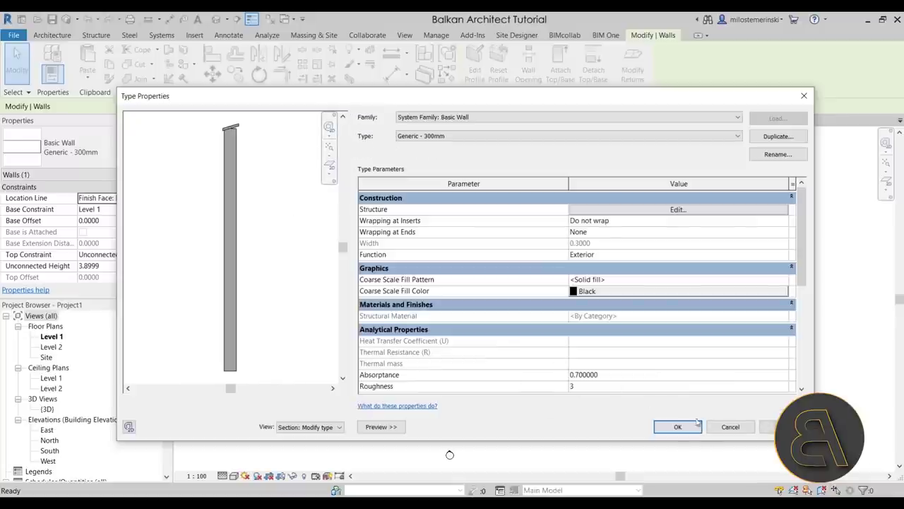
pyautogui.click(678, 427)
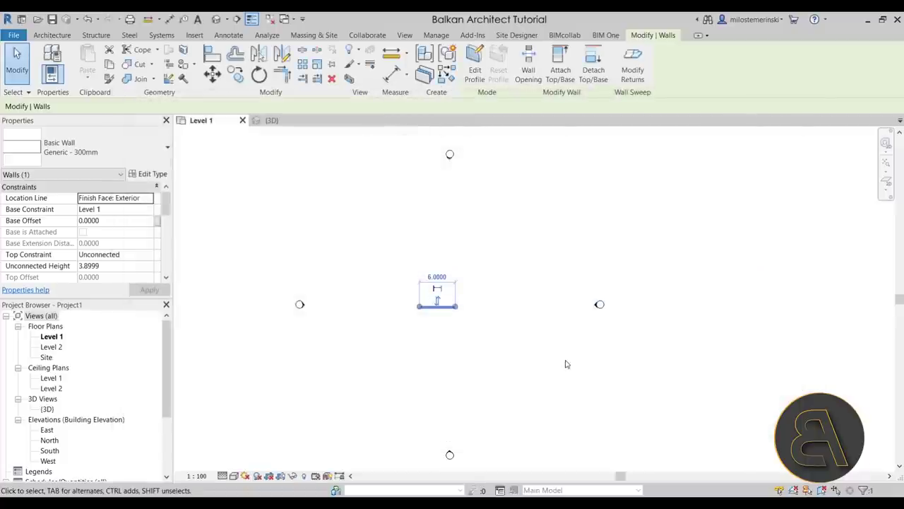
pyautogui.press('Escape')
# Open the 3D view and examine the custom cap at the end of the wall
pyautogui.click(251, 19)
pyautogui.keyDown('shift'); pyautogui.moveTo(606, 317); pyautogui.dragTo(295, 279, button='middle'); pyautogui.keyUp('shift')
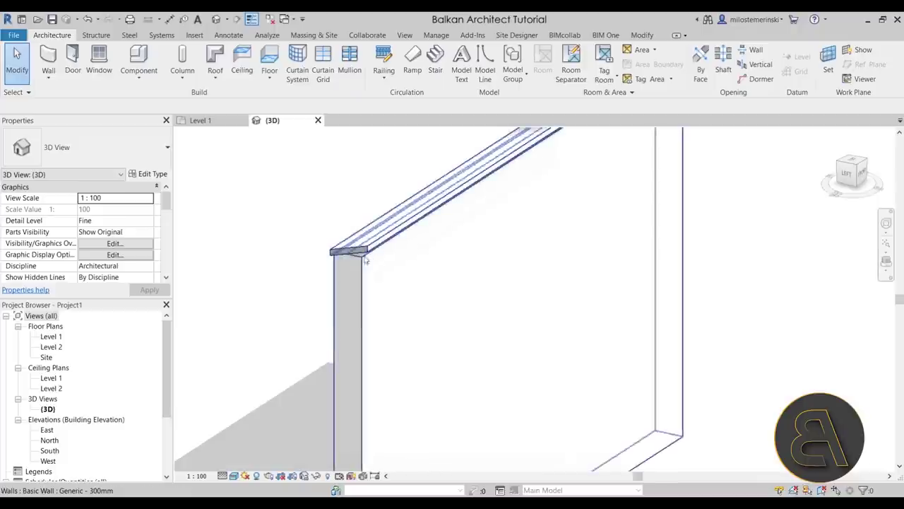
pyautogui.moveTo(390, 258)
pyautogui.keyDown('shift'); pyautogui.mouseDown(button='middle')
pyautogui.moveTo(420, 283)
pyautogui.moveTo(431, 255)
pyautogui.moveTo(452, 272)
pyautogui.moveTo(456, 291)
pyautogui.moveTo(467, 289)
pyautogui.moveTo(452, 293)
pyautogui.mouseUp(button='middle'); pyautogui.keyUp('shift')
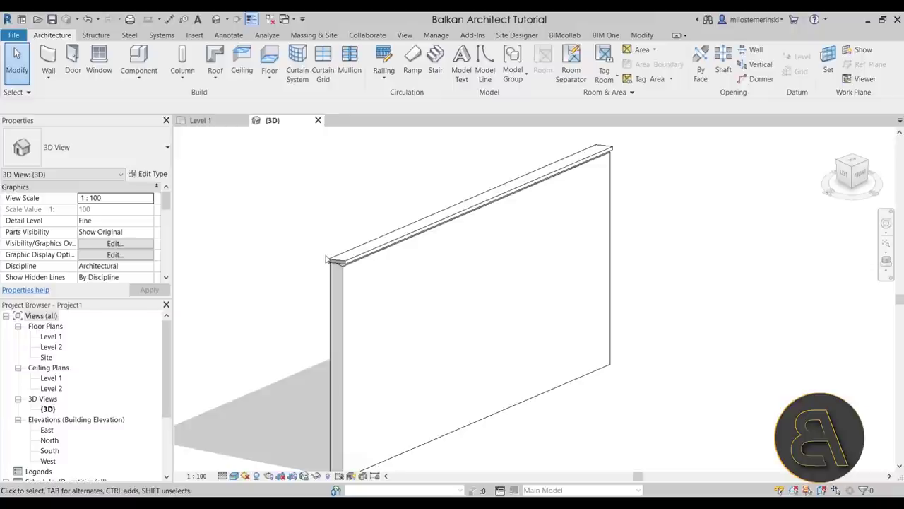
# Place a Generic - 400mm wall about 6.2 m long and 4 m high, parallel to and in front of the existing wall
pyautogui.press('w')
pyautogui.press('a')
pyautogui.click(81, 160)
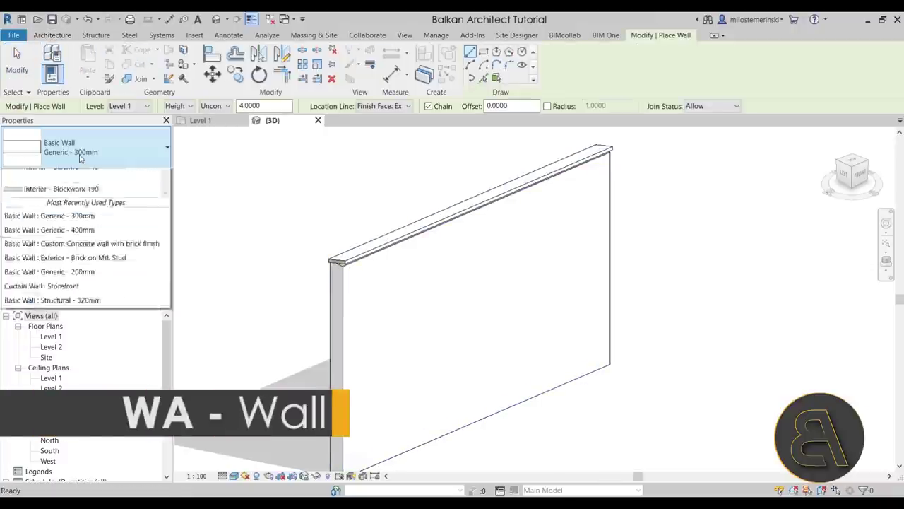
pyautogui.click(63, 233)
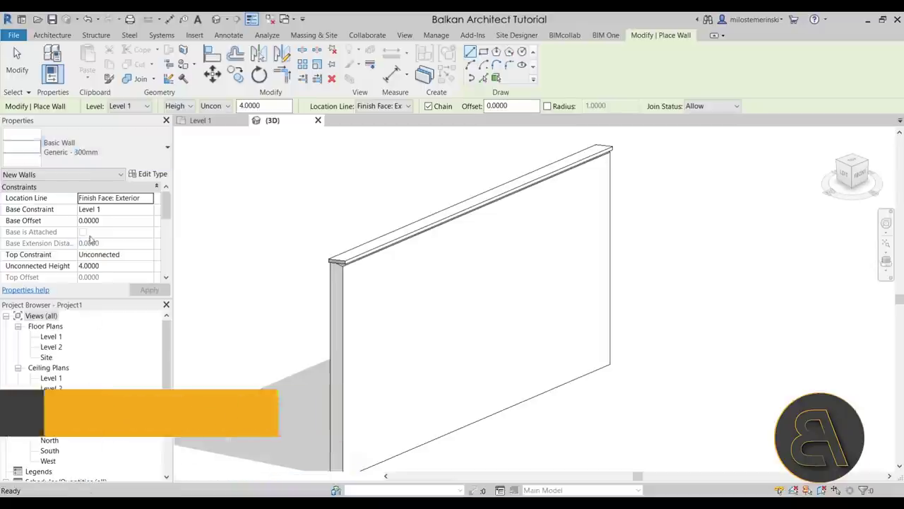
pyautogui.click(563, 330)
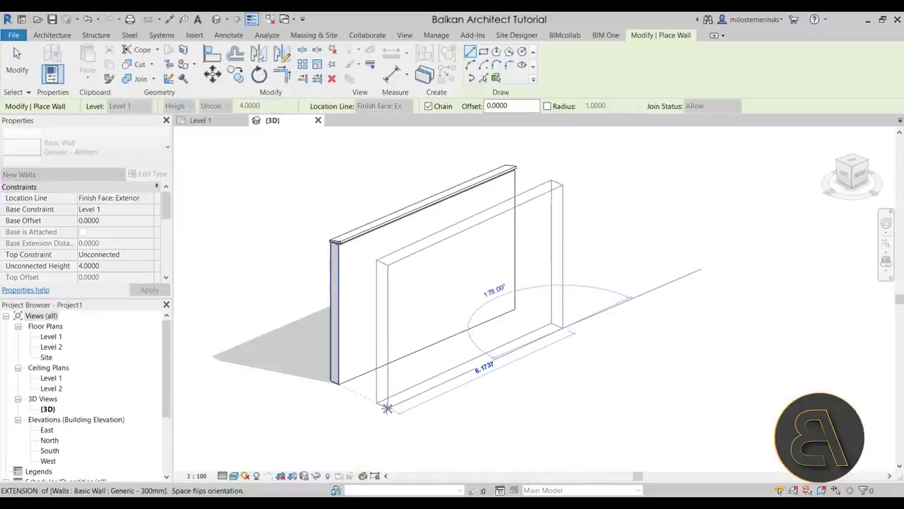
pyautogui.click(394, 402)
pyautogui.press('Escape')
pyautogui.press('Escape')
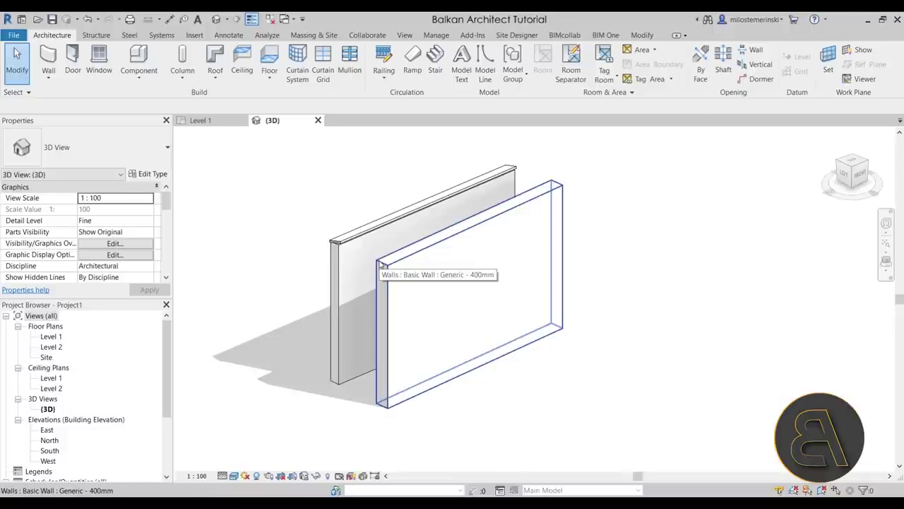
pyautogui.scroll(4, 359, 249)
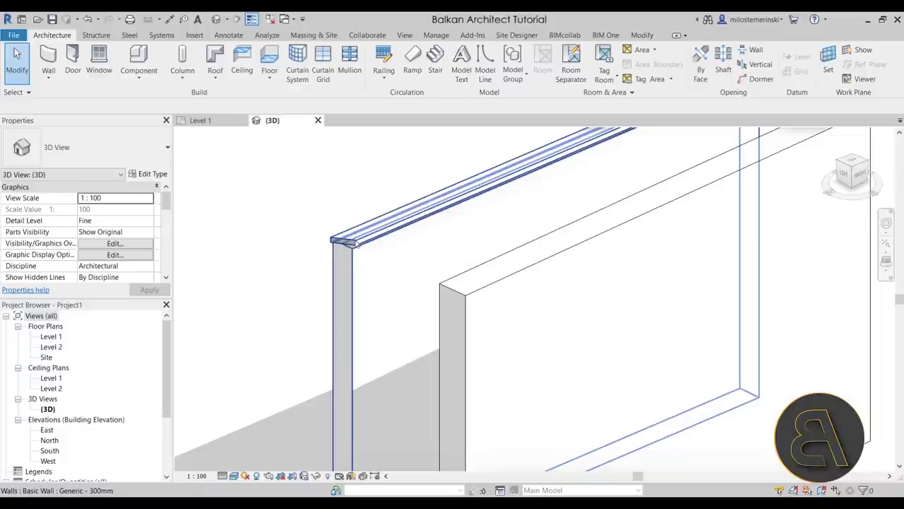
pyautogui.scroll(-5, 407, 233)
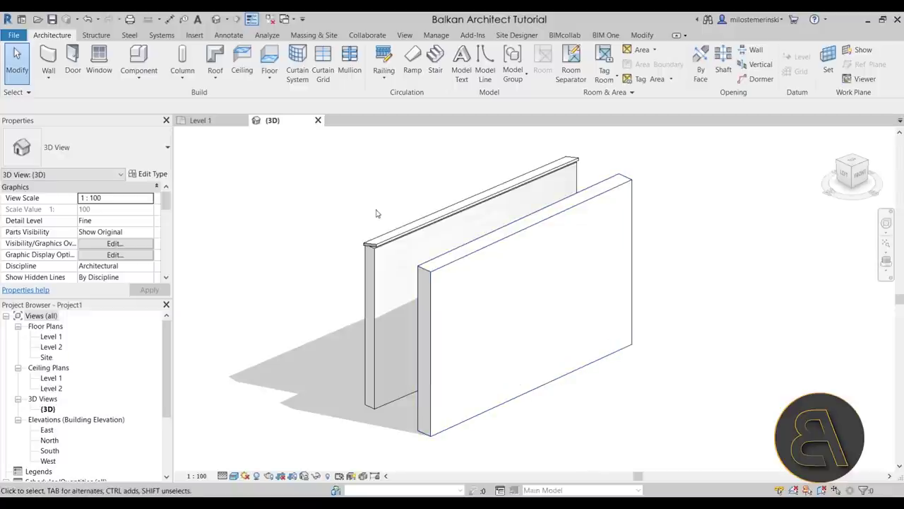
# Start an in-place model in the Walls category and accept the name Walls 1
pyautogui.moveTo(347, 210); pyautogui.dragTo(327, 197, button='middle')
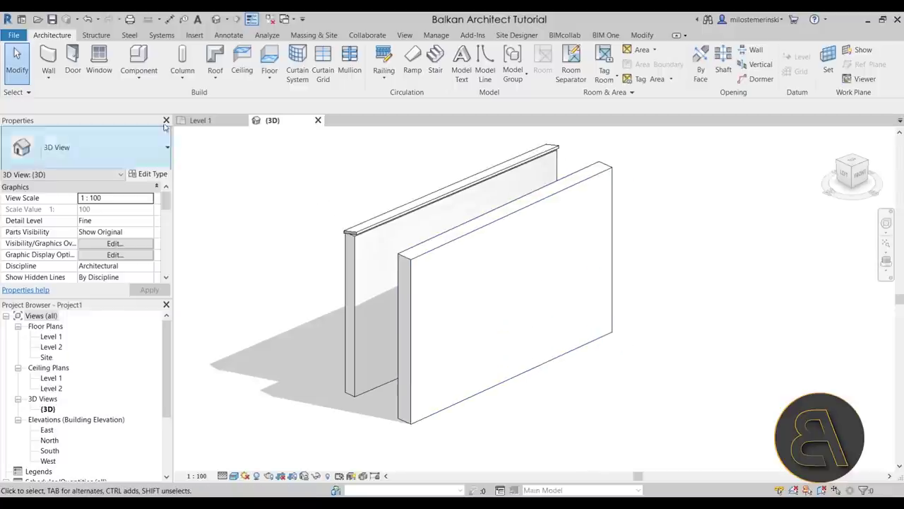
pyautogui.click(140, 80)
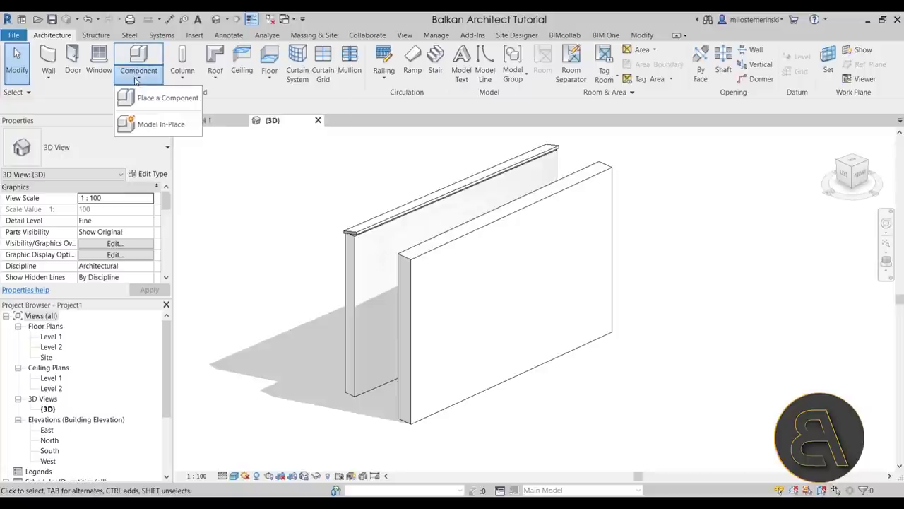
pyautogui.click(161, 127)
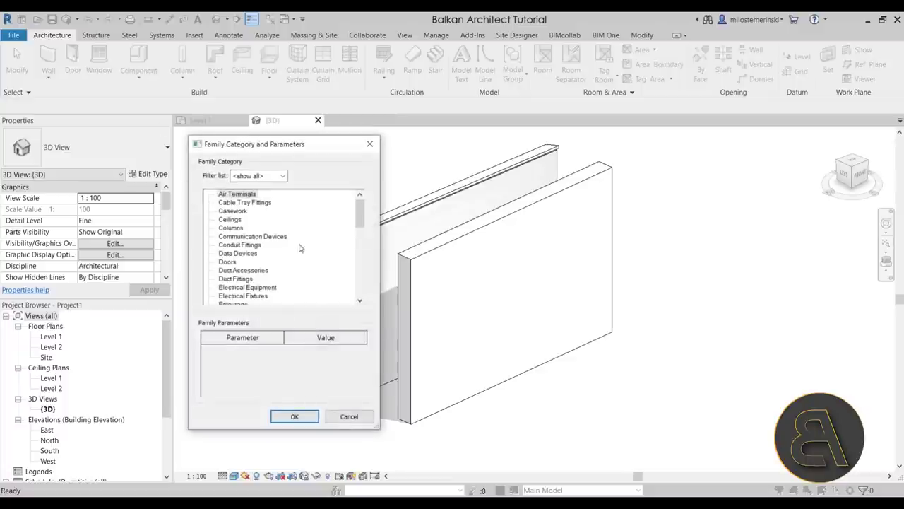
pyautogui.moveTo(359, 213); pyautogui.dragTo(359, 309)
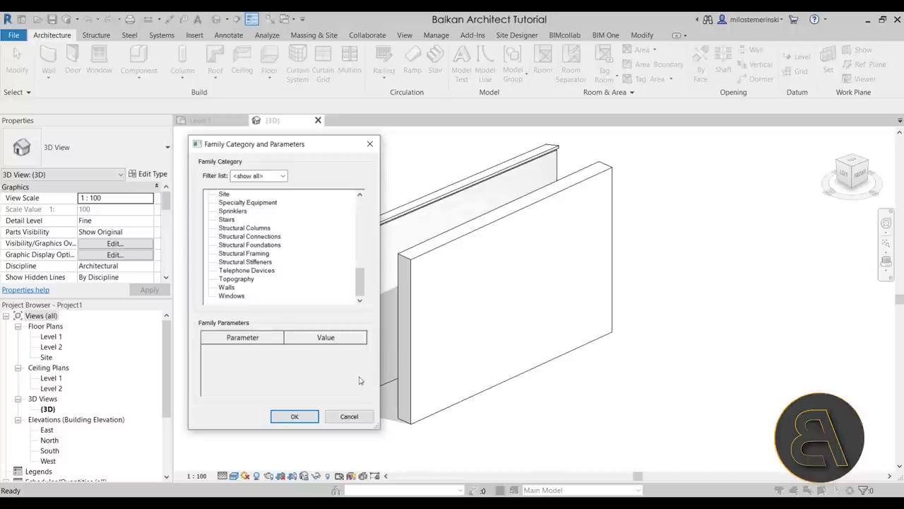
pyautogui.click(228, 288)
pyautogui.scroll(2, 290, 276)
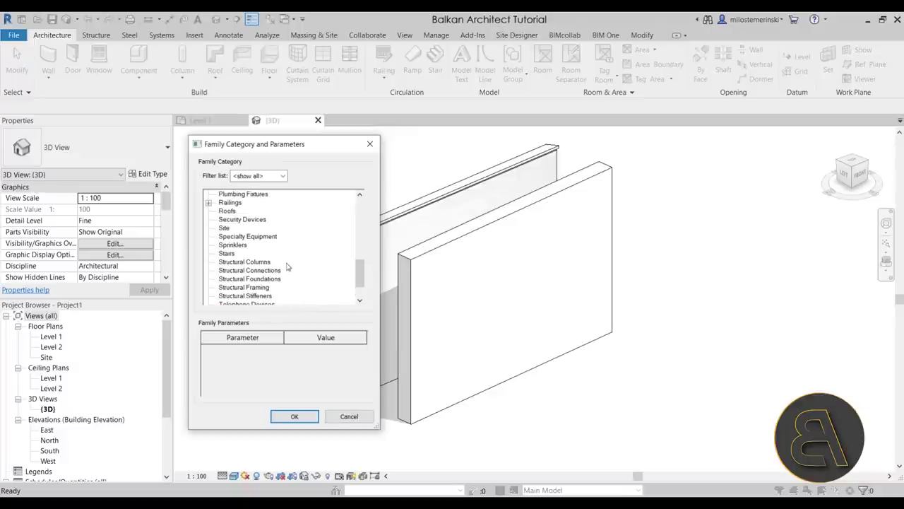
pyautogui.scroll(-2, 288, 266)
pyautogui.scroll(2, 244, 297)
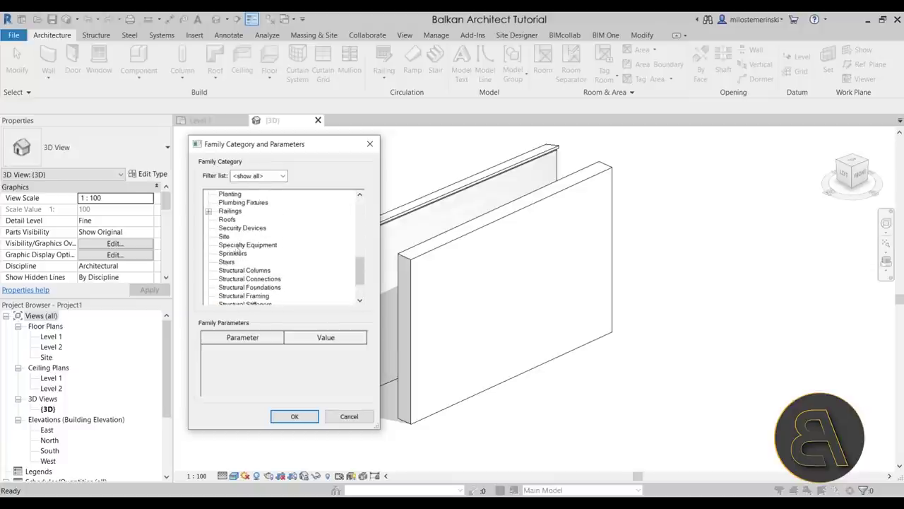
pyautogui.scroll(6, 236, 230)
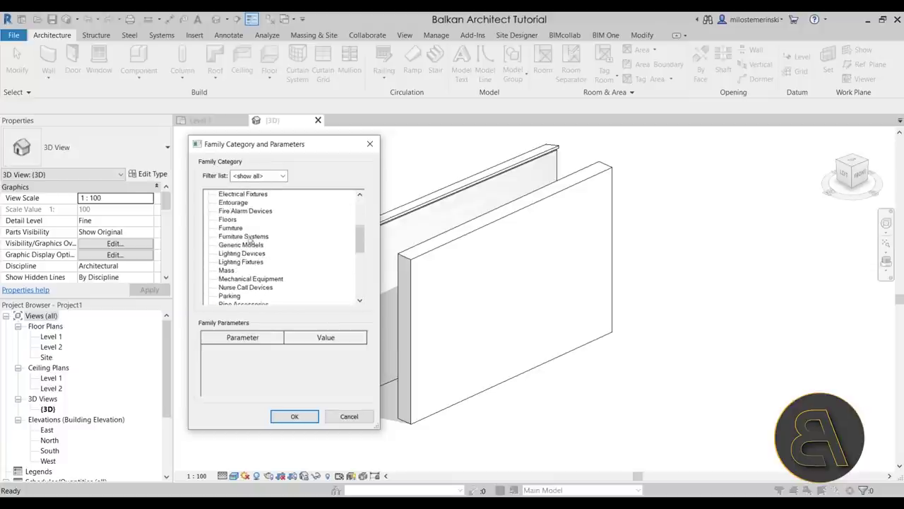
pyautogui.scroll(-7, 282, 261)
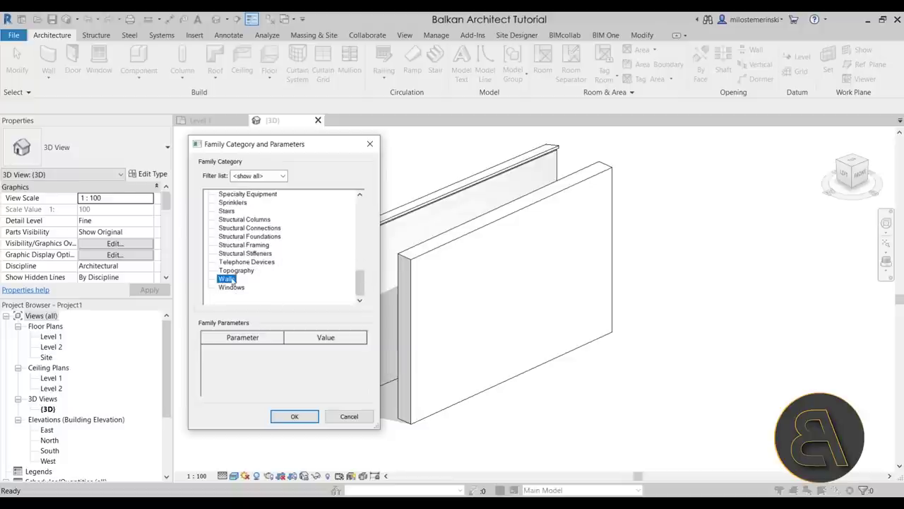
pyautogui.click(292, 416)
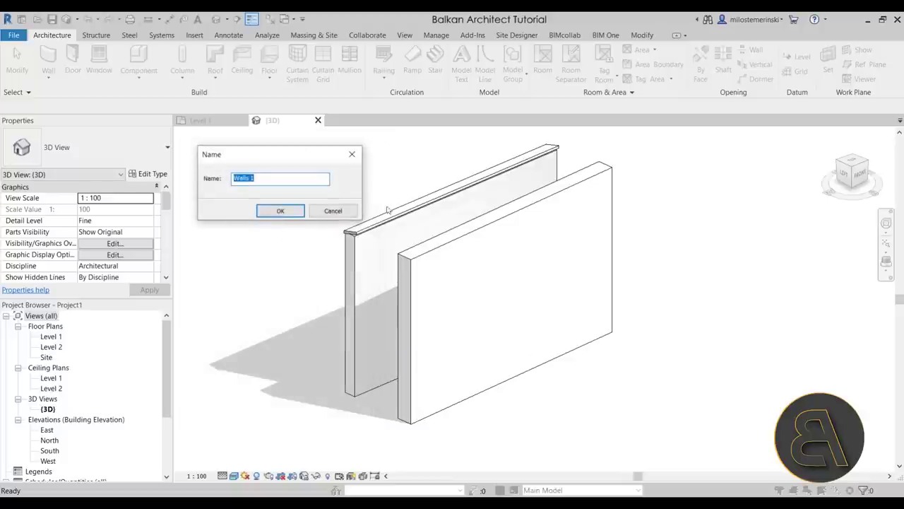
pyautogui.click(281, 211)
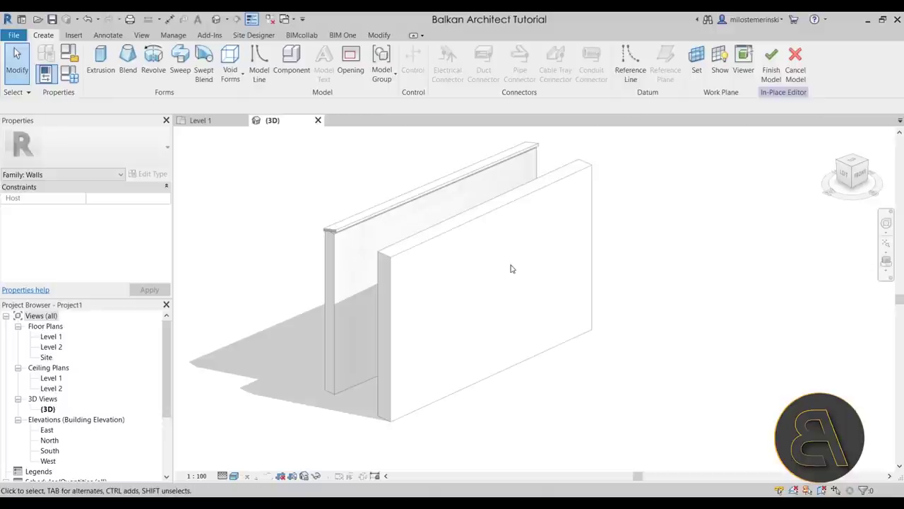
# Set the work plane by picking the front face of the Generic - 400mm wall
pyautogui.click(696, 63)
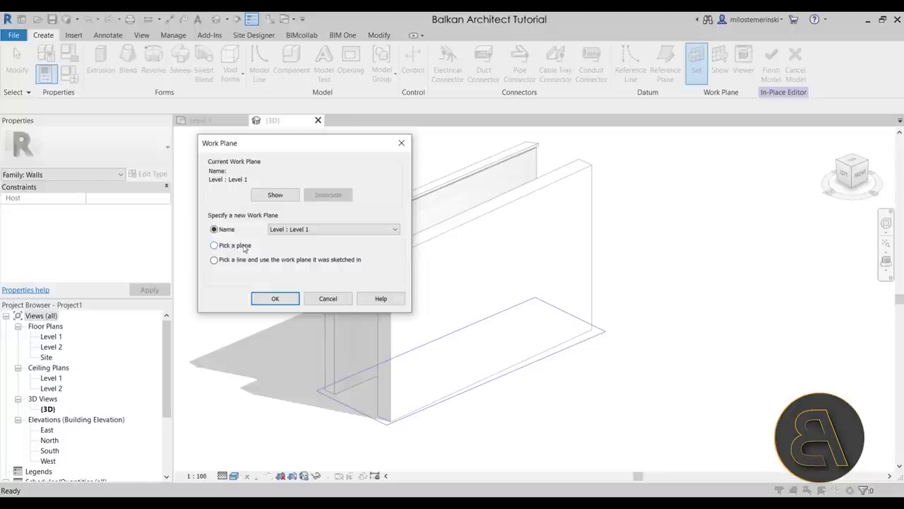
pyautogui.click(266, 299)
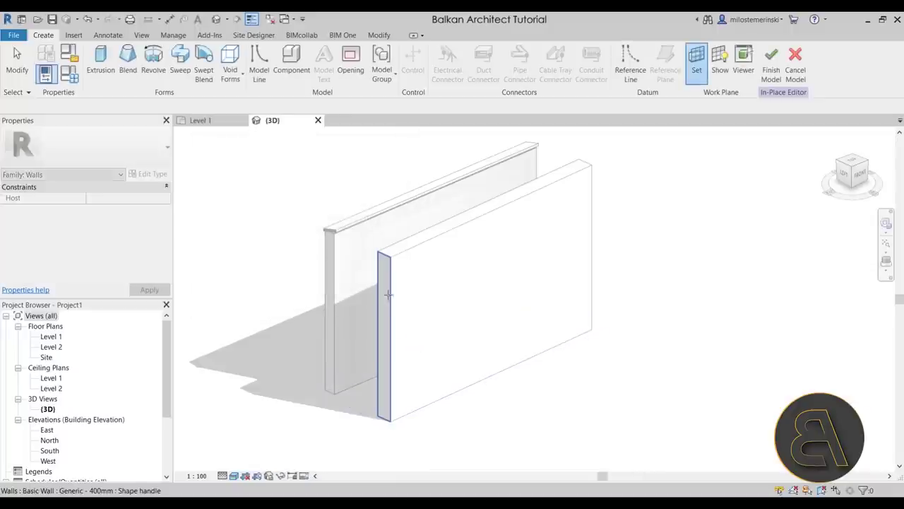
pyautogui.click(397, 257)
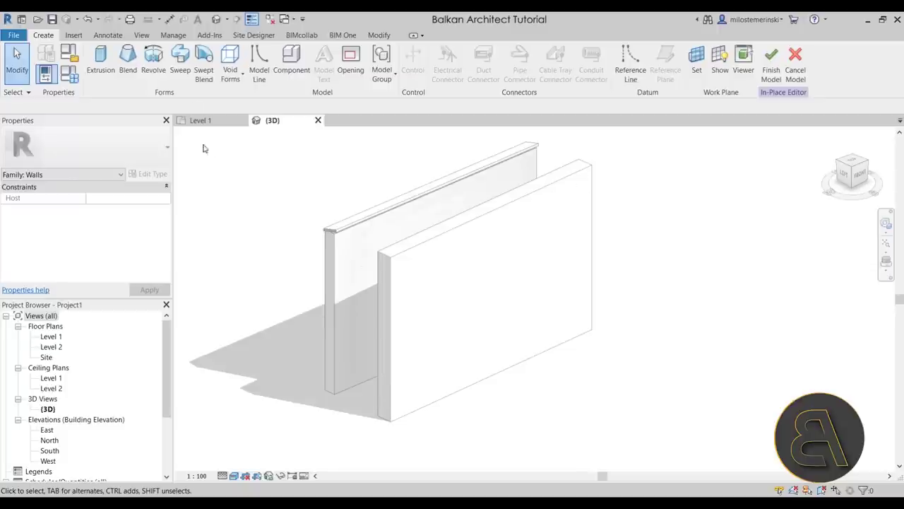
# Start a Sweep and sketch its path by picking the 400mm wall's top front edge and adjoining vertical front edge, then finish the path
pyautogui.click(182, 71)
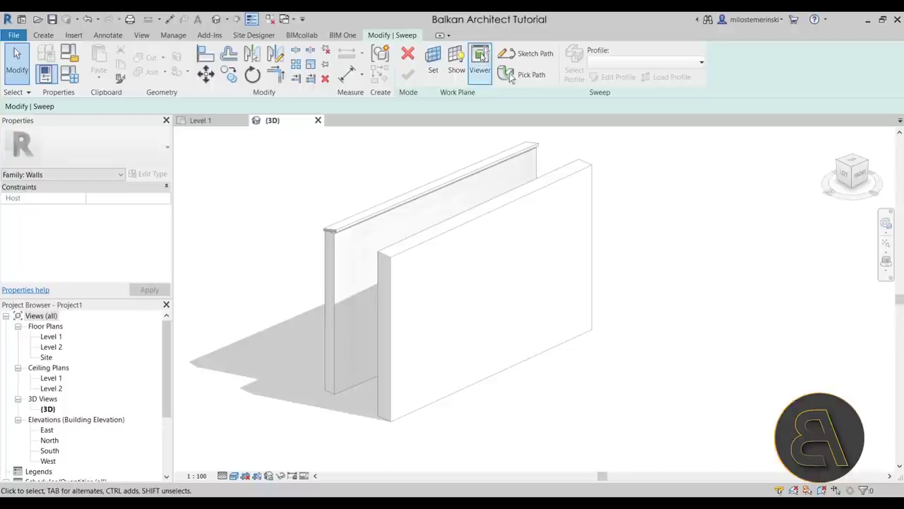
pyautogui.click(524, 57)
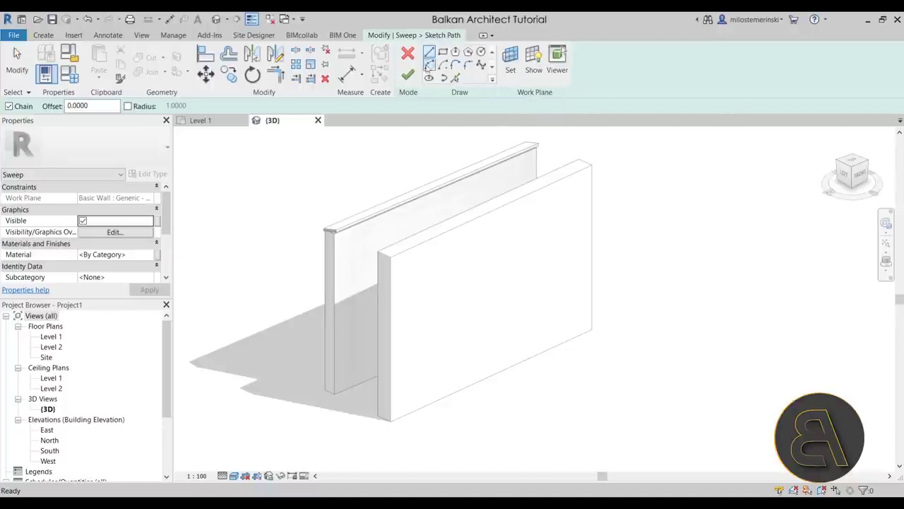
pyautogui.click(455, 77)
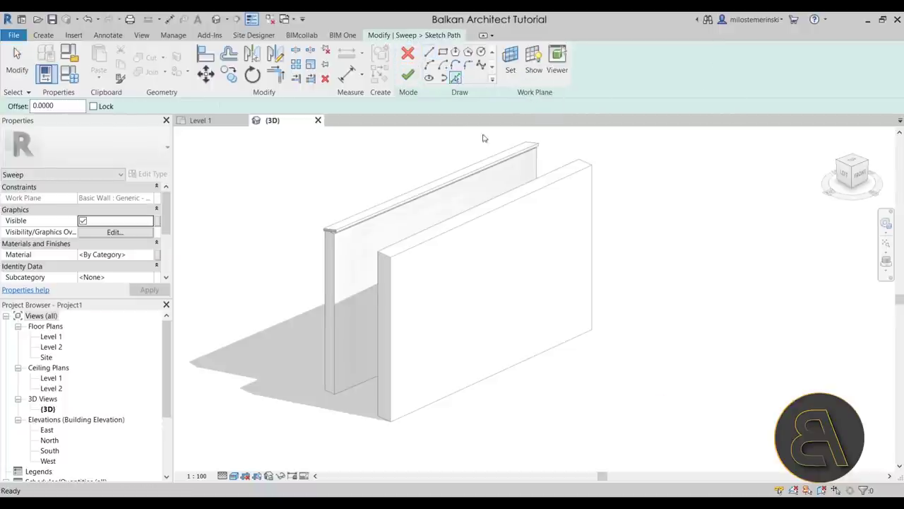
pyautogui.click(517, 202)
pyautogui.click(390, 279)
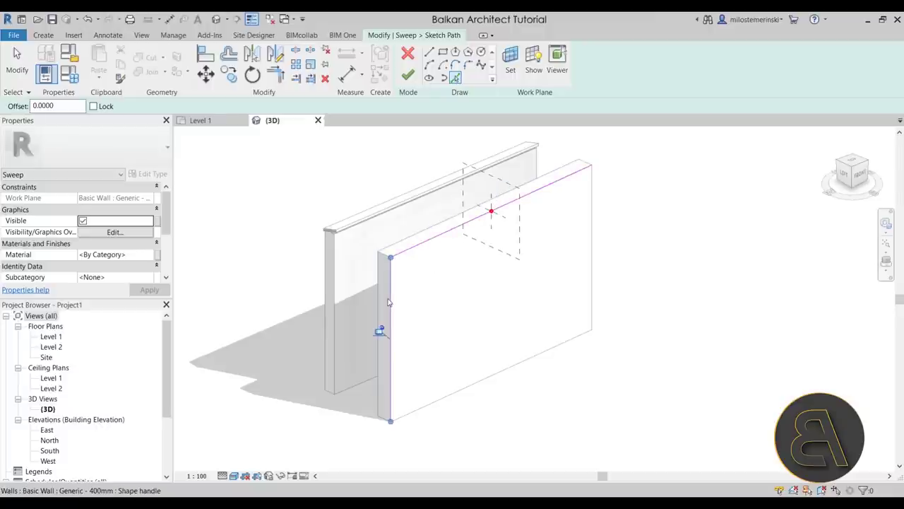
pyautogui.click(407, 74)
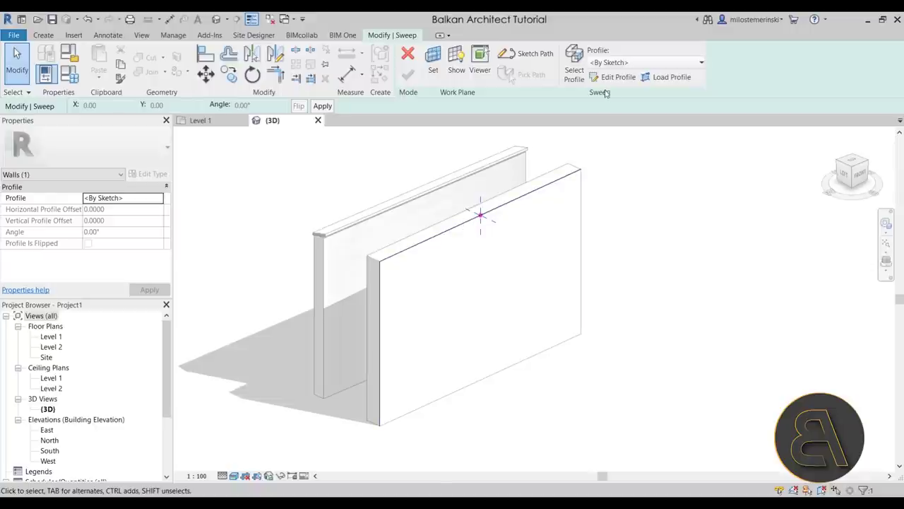
# Start the sweep profile with a 0.4 m line from the path point across the wall's thickness and a short vertical line down from its end
pyautogui.click(613, 78)
pyautogui.scroll(5, 480, 215)
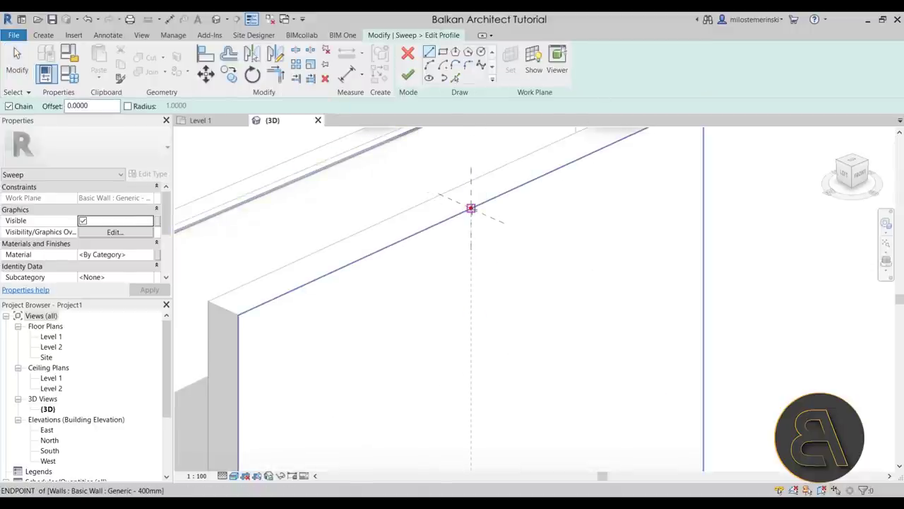
pyautogui.scroll(-2, 473, 264)
pyautogui.scroll(4, 495, 248)
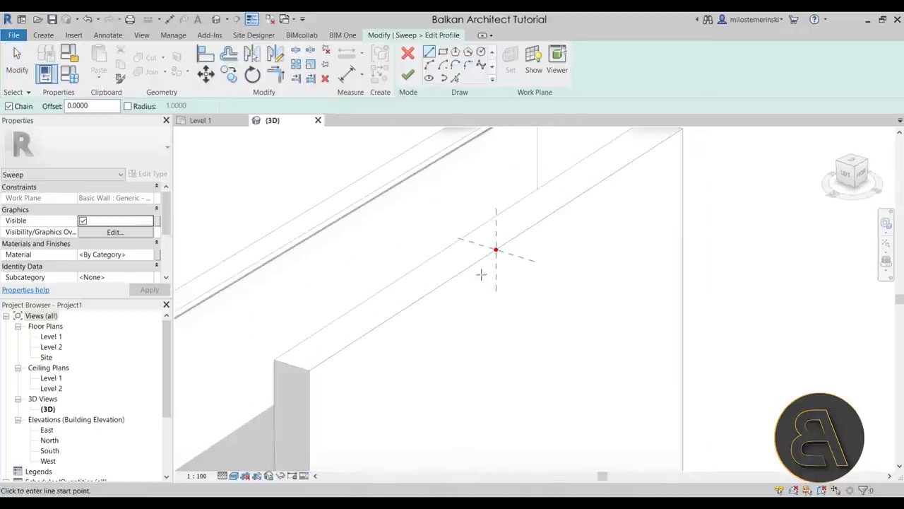
pyautogui.click(517, 299)
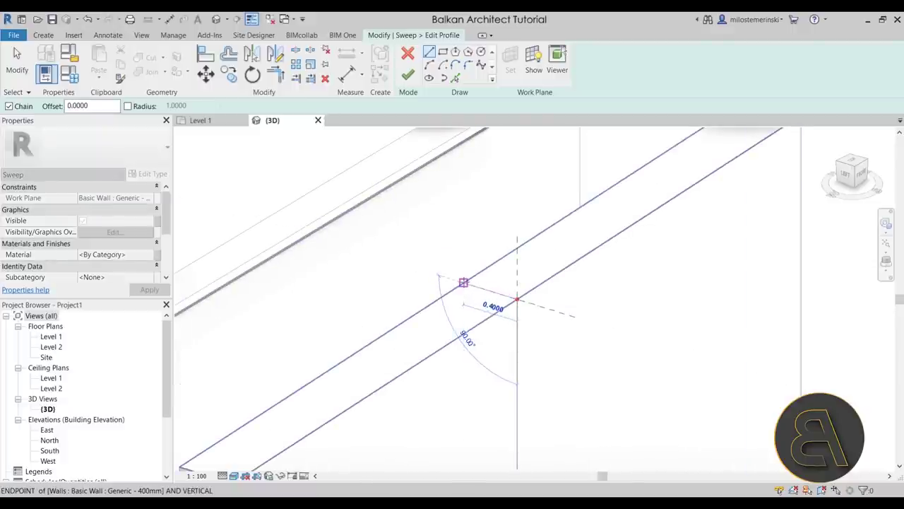
pyautogui.click(463, 284)
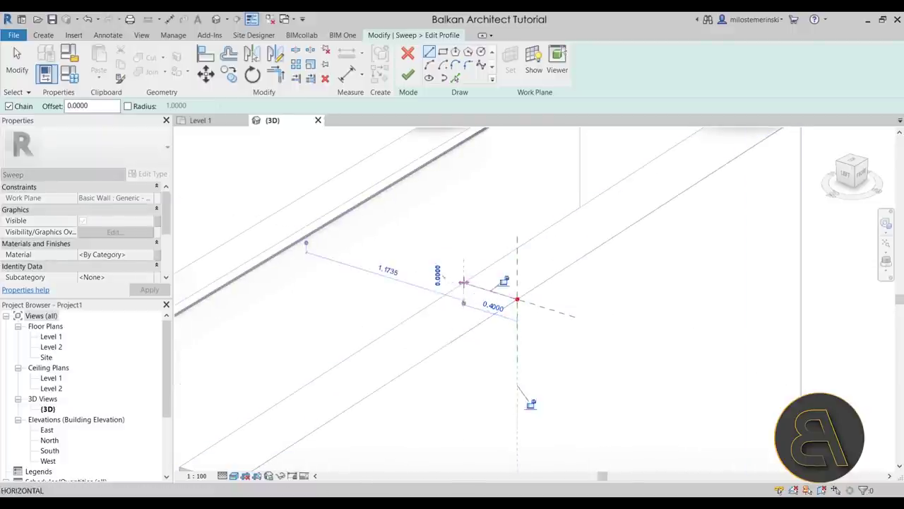
pyautogui.click(463, 326)
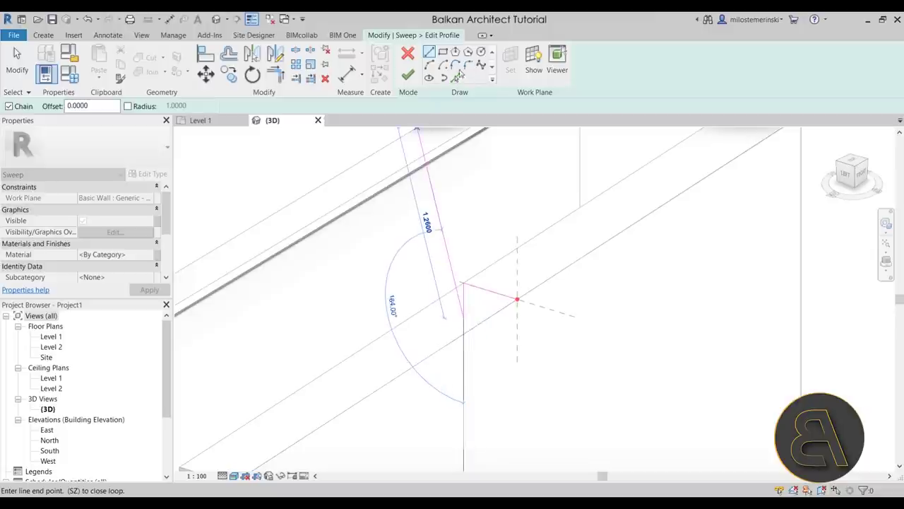
# Add a 180° arc of radius 0.2 to the profile, from the short vertical line's lower end to below the path point
pyautogui.click(428, 65)
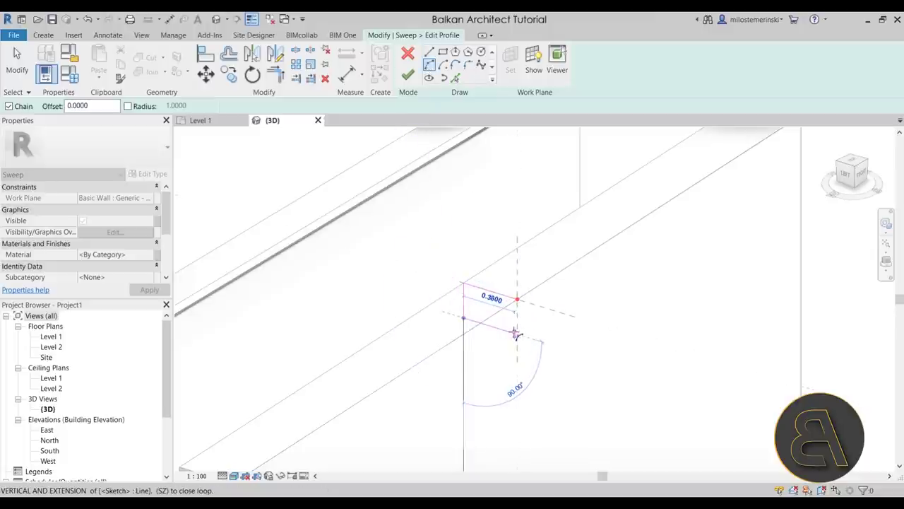
pyautogui.click(517, 335)
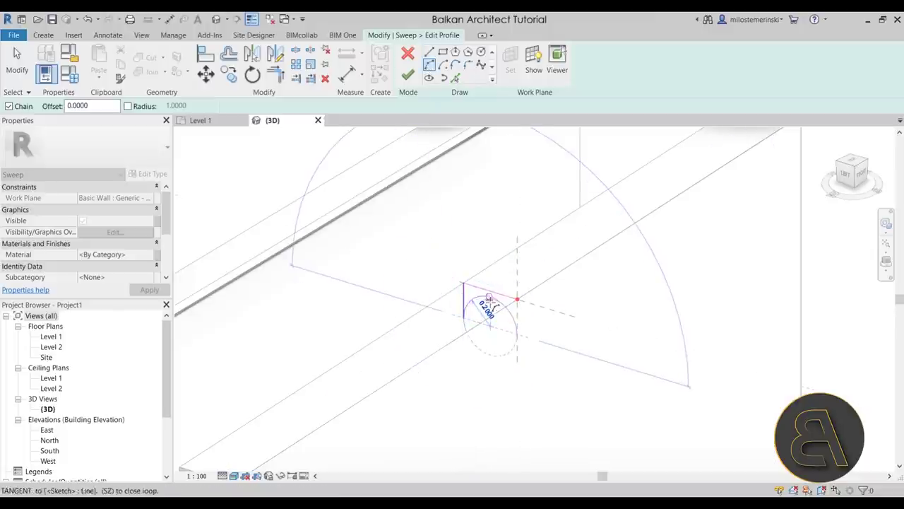
pyautogui.click(492, 305)
pyautogui.scroll(2, 492, 305)
pyautogui.press('Escape')
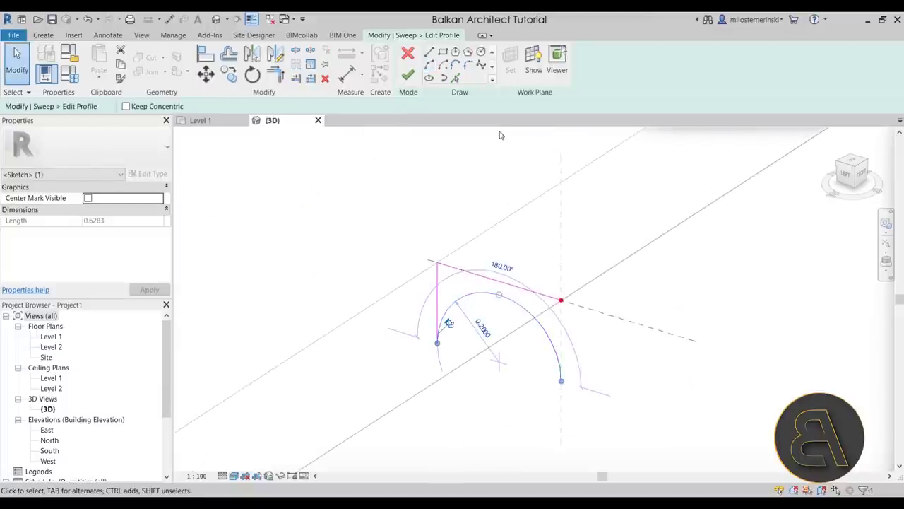
# Move the profile's arc up about 0.04 so its crown meets the wall top, and raise the 0.4 m line slightly above the wall
pyautogui.click(205, 74)
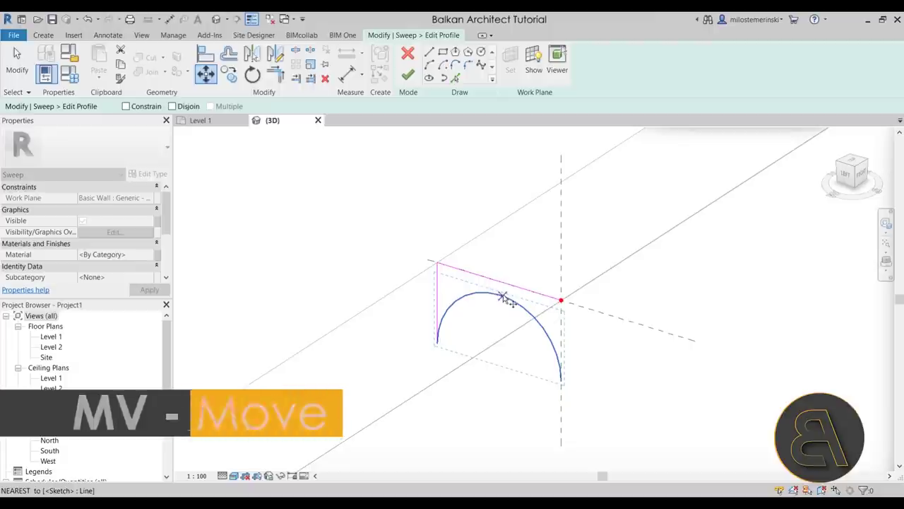
pyautogui.click(494, 300)
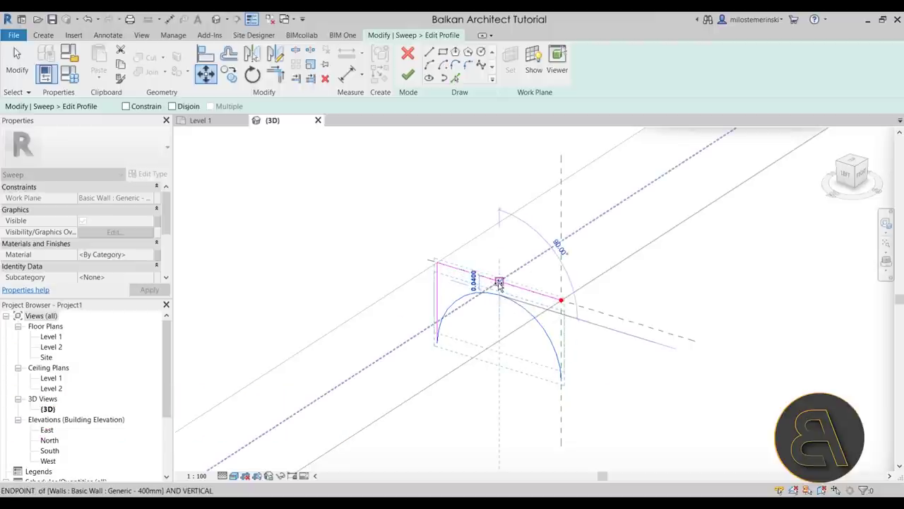
pyautogui.click(514, 292)
pyautogui.click(530, 292)
pyautogui.moveTo(532, 284); pyautogui.dragTo(530, 281)
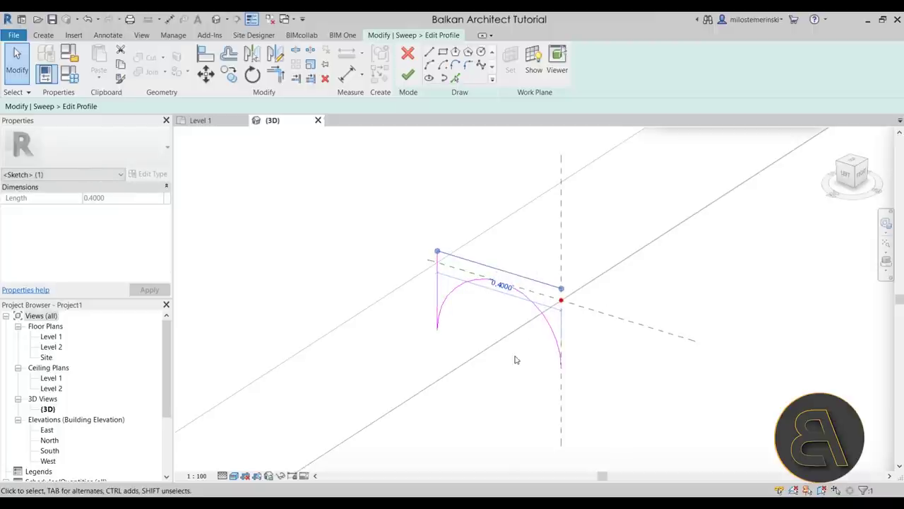
pyautogui.press('Escape')
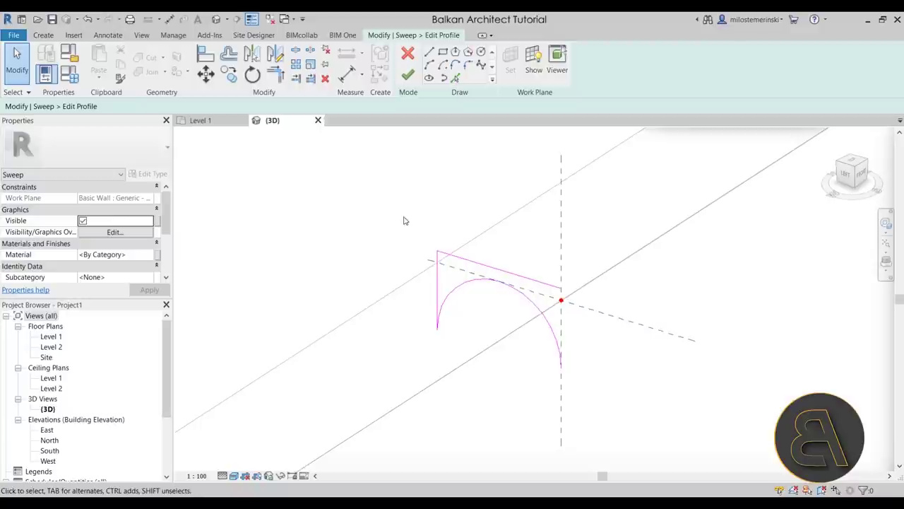
# Close the profile with a vertical line from the arc's free end up to the top line, and accept the profile
pyautogui.click(429, 54)
pyautogui.click(561, 363)
pyautogui.click(561, 288)
pyautogui.scroll(-5, 572, 311)
pyautogui.press('Escape')
pyautogui.press('Escape')
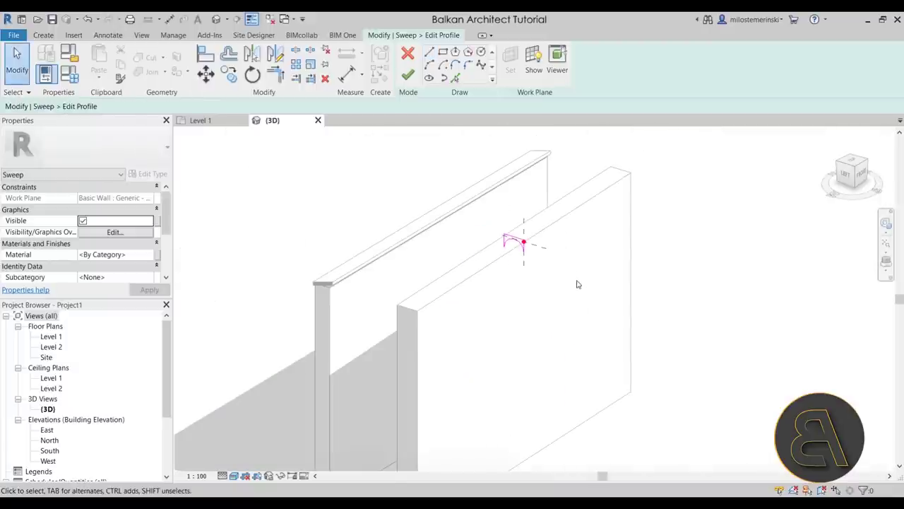
pyautogui.keyDown('shift'); pyautogui.moveTo(577, 284); pyautogui.dragTo(577, 320, button='middle'); pyautogui.keyUp('shift')
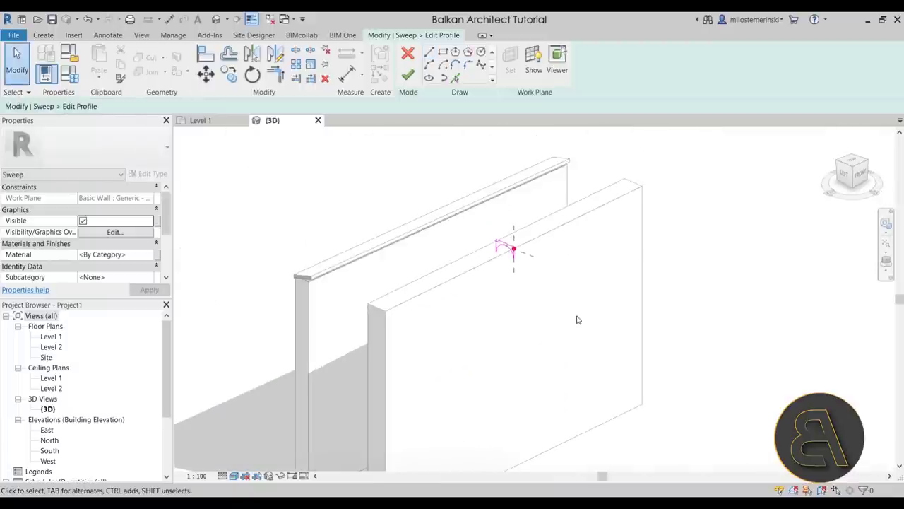
pyautogui.click(409, 75)
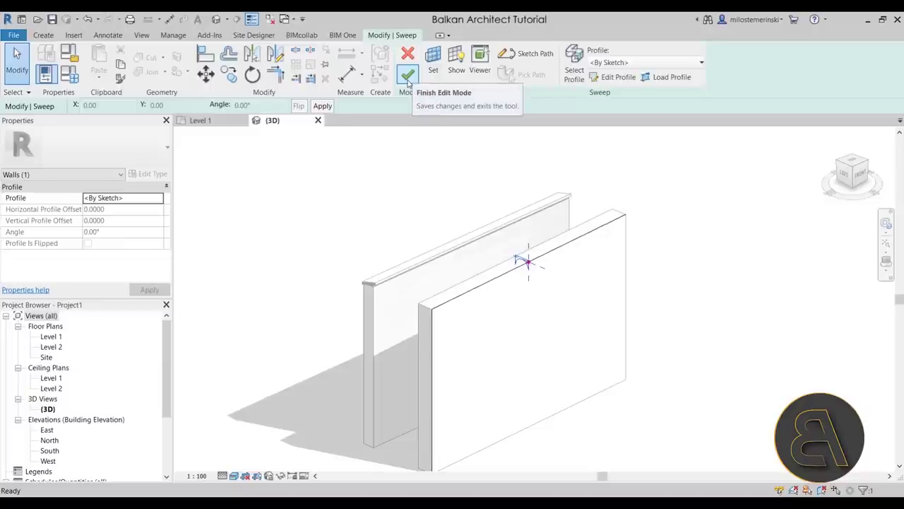
# Finish the sweep and select it to inspect how it runs along the wall's top and vertical edge
pyautogui.click(408, 78)
pyautogui.click(552, 391)
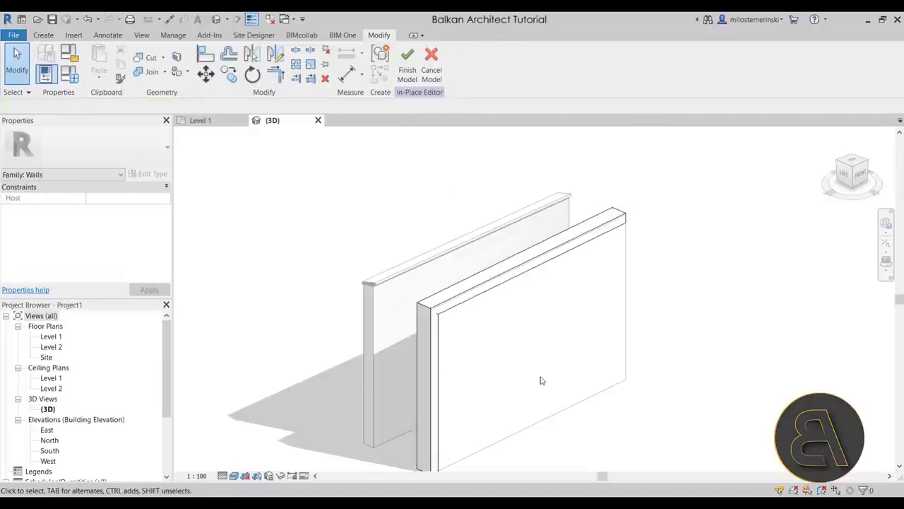
pyautogui.click(484, 303)
pyautogui.keyDown('shift'); pyautogui.moveTo(497, 316); pyautogui.dragTo(539, 369, button='middle'); pyautogui.keyUp('shift')
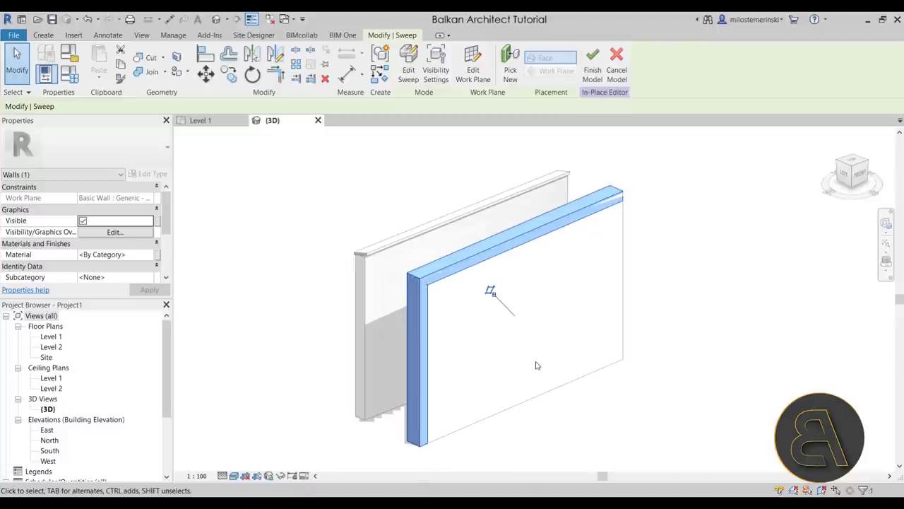
# Change the arched sweep on the 400 mm wall from Solid to Void and apply it
pyautogui.scroll(-2, 114, 266)
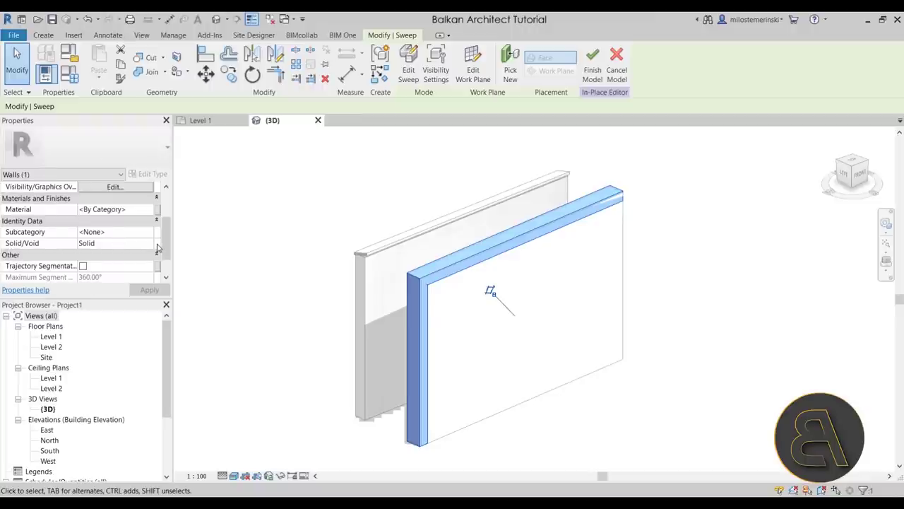
pyautogui.click(116, 243)
pyautogui.click(153, 243)
pyautogui.click(99, 265)
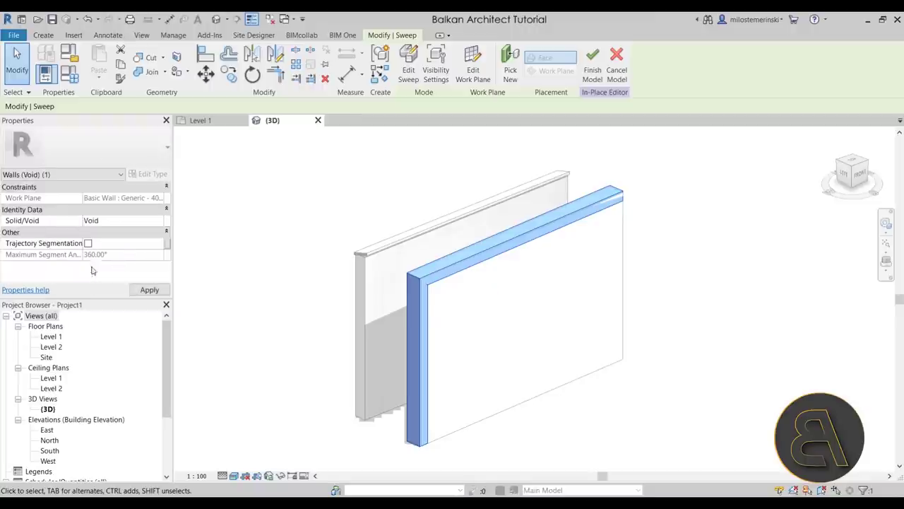
pyautogui.click(150, 291)
pyautogui.click(657, 413)
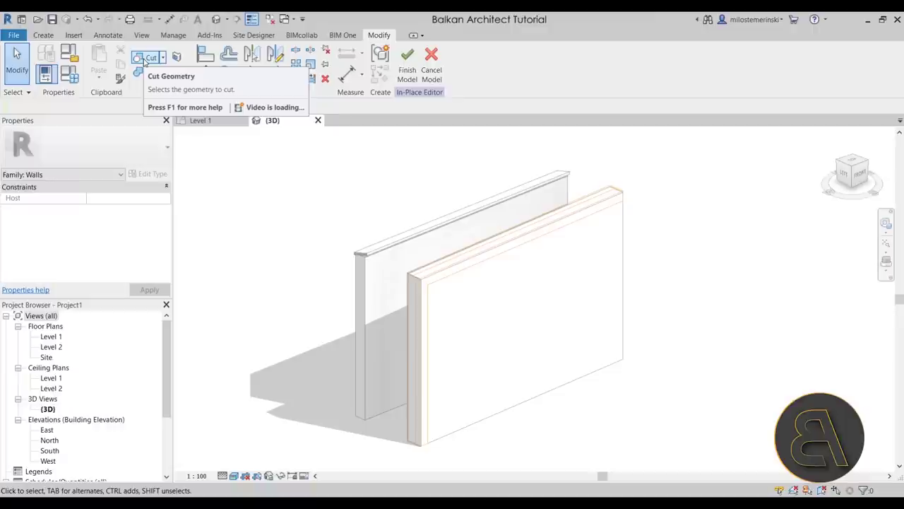
# Cut the 400 mm wall with the void sweep using Cut Geometry and finish the in-place model
pyautogui.click(152, 59)
pyautogui.click(624, 252)
pyautogui.click(593, 216)
pyautogui.press('Escape')
pyautogui.press('Escape')
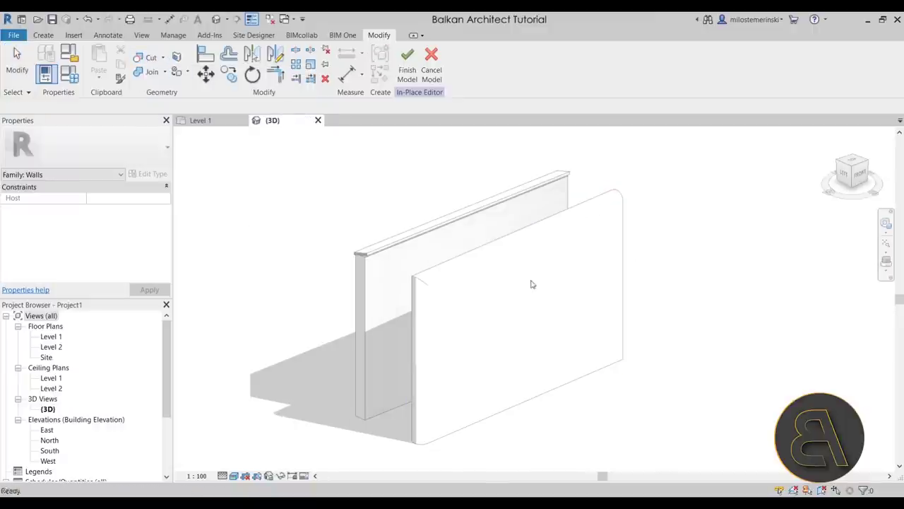
pyautogui.moveTo(500, 370)
pyautogui.keyDown('shift'); pyautogui.mouseDown(button='middle')
pyautogui.moveTo(545, 329)
pyautogui.moveTo(626, 376)
pyautogui.moveTo(549, 376)
pyautogui.moveTo(500, 388)
pyautogui.moveTo(536, 372)
pyautogui.moveTo(591, 440)
pyautogui.moveTo(537, 453)
pyautogui.mouseUp(button='middle'); pyautogui.keyUp('shift')
pyautogui.click(407, 65)
# Set the 3D view's visual style to Shaded and turn off thin line display
pyautogui.click(234, 476)
pyautogui.click(291, 435)
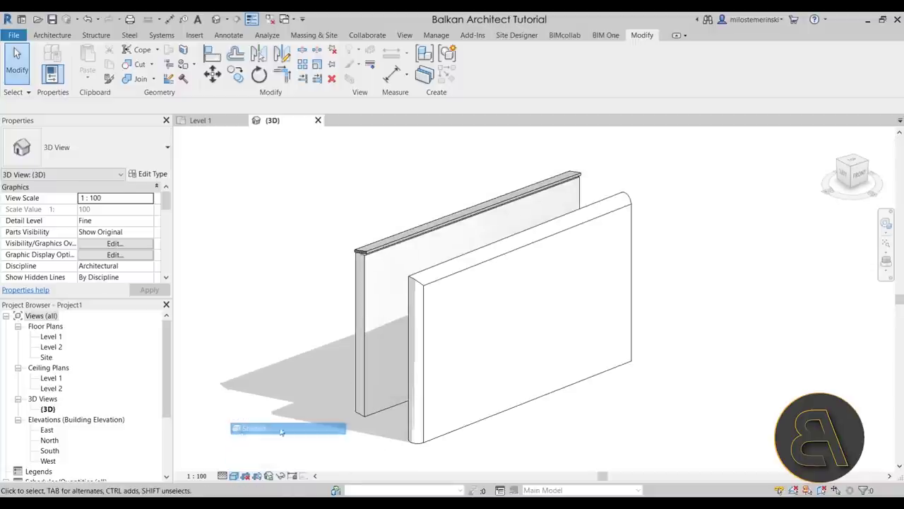
pyautogui.keyDown('shift'); pyautogui.moveTo(553, 422); pyautogui.dragTo(516, 389, button='middle'); pyautogui.keyUp('shift')
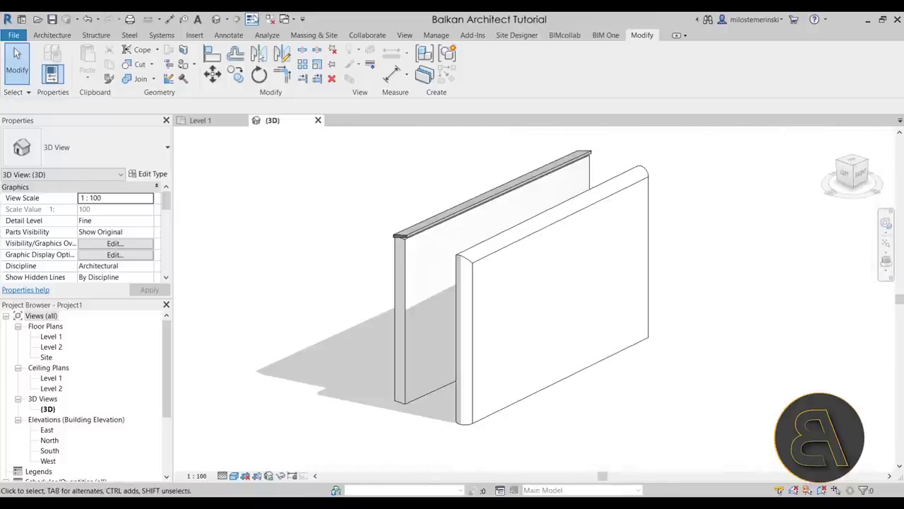
pyautogui.press('t')
pyautogui.press('l')
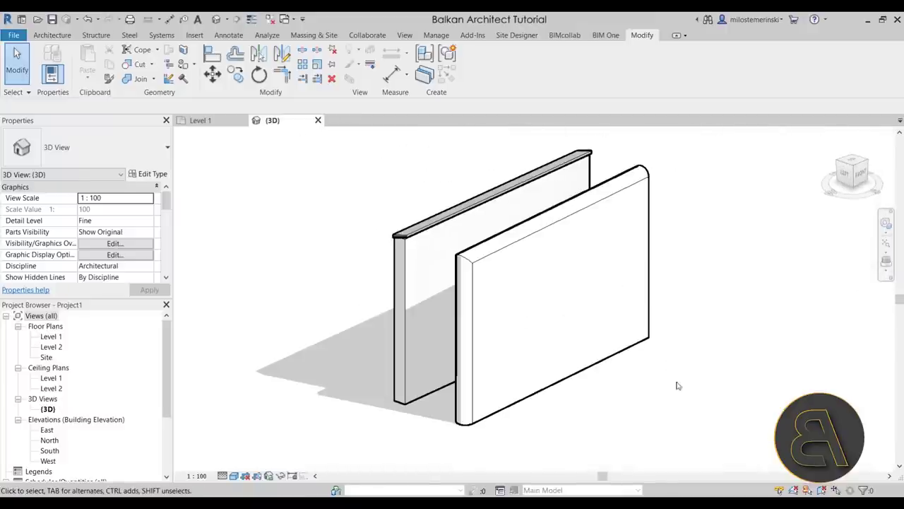
pyautogui.keyDown('shift'); pyautogui.moveTo(683, 413); pyautogui.dragTo(732, 382, button='middle'); pyautogui.keyUp('shift')
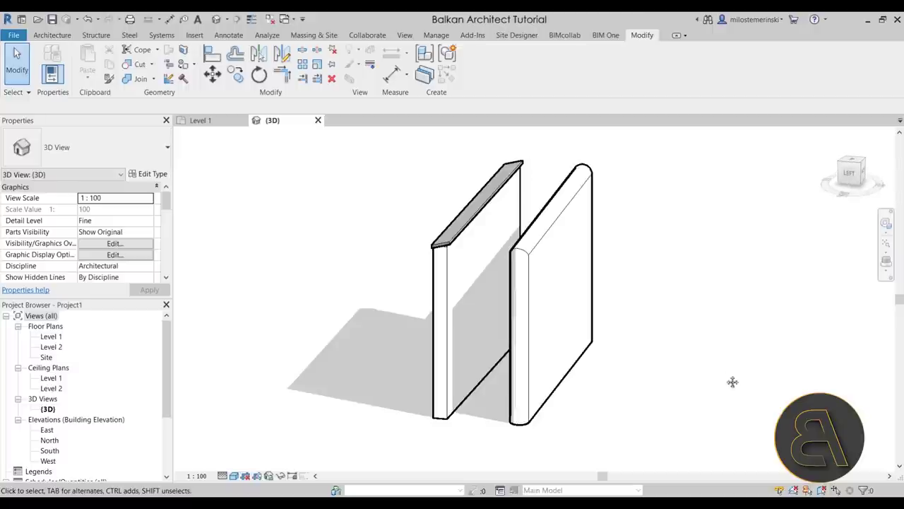
pyautogui.keyDown('shift'); pyautogui.moveTo(732, 339); pyautogui.dragTo(676, 390, button='middle'); pyautogui.keyUp('shift')
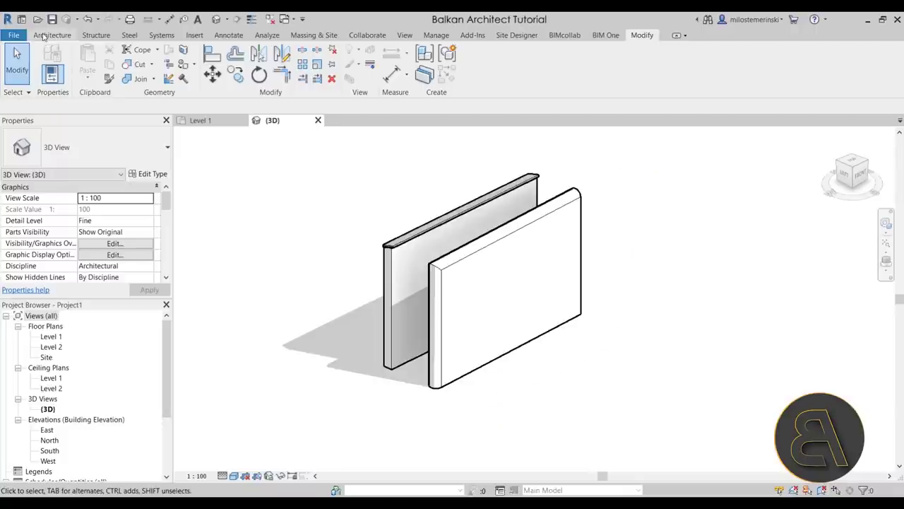
# Draw a Generic - 400mm wall about 7.3 m long in front of the two capped walls and shift it slightly
pyautogui.click(52, 34)
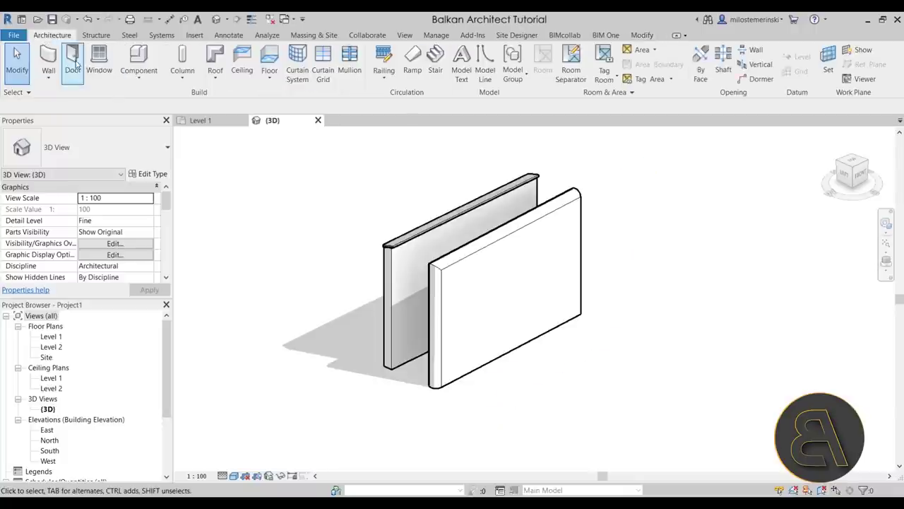
pyautogui.click(46, 62)
pyautogui.click(624, 329)
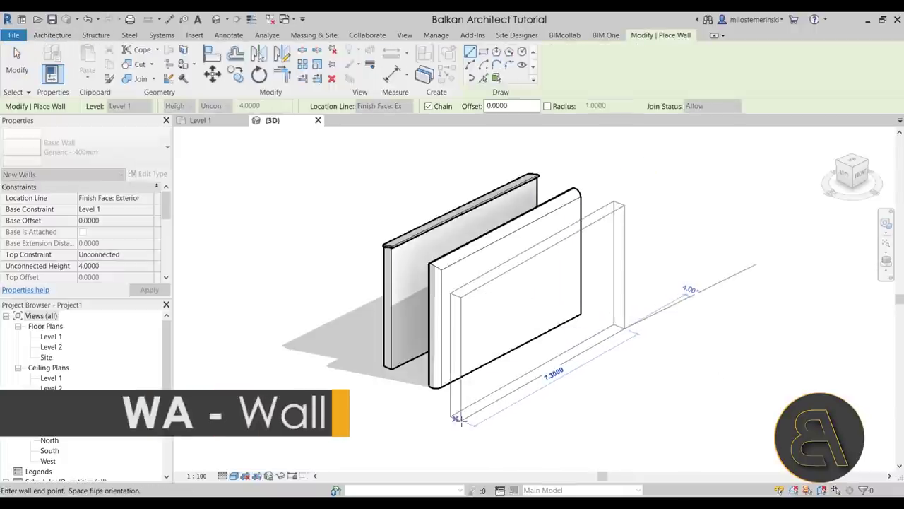
pyautogui.click(461, 421)
pyautogui.press('Escape')
pyautogui.press('Escape')
pyautogui.moveTo(496, 393); pyautogui.dragTo(529, 407)
pyautogui.click(344, 424)
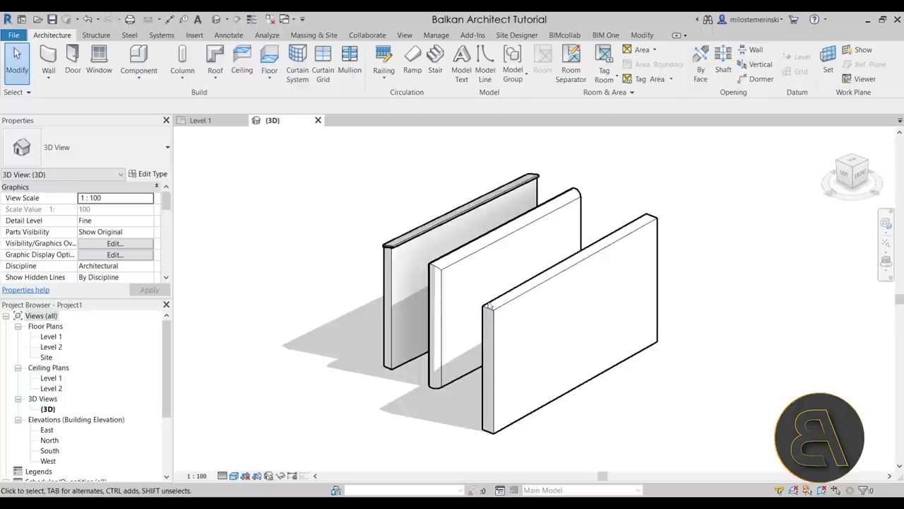
# Open the arched wall's in-place void sweep to examine its path and profile, and leave the model without changing the sweep
pyautogui.click(453, 286)
pyautogui.press('Escape')
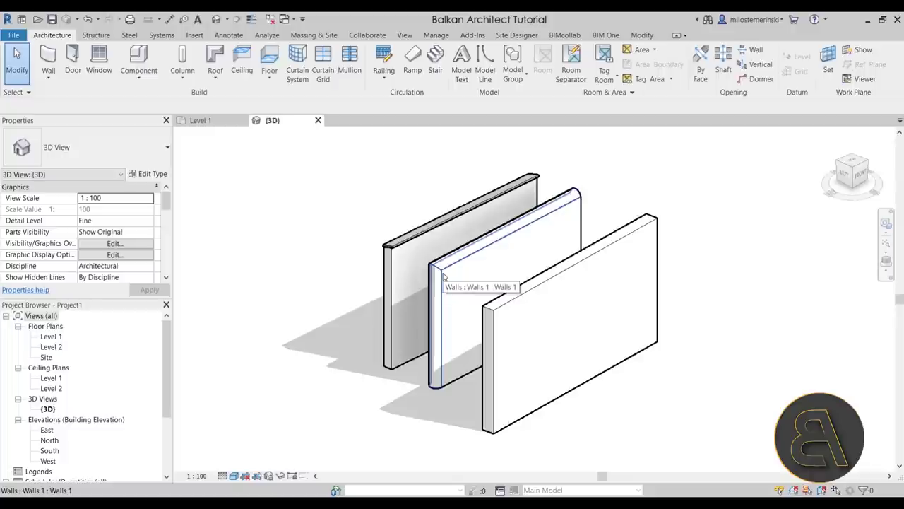
pyautogui.click(444, 277)
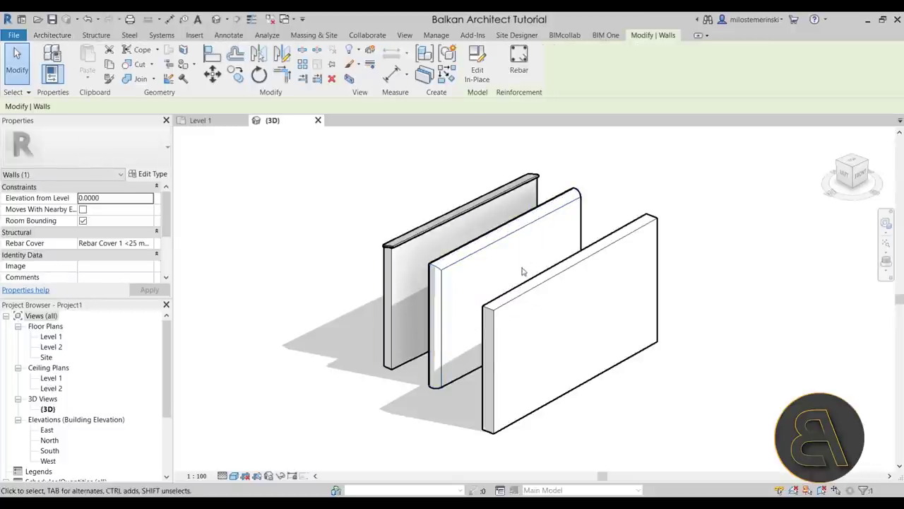
pyautogui.click(476, 74)
pyautogui.click(397, 301)
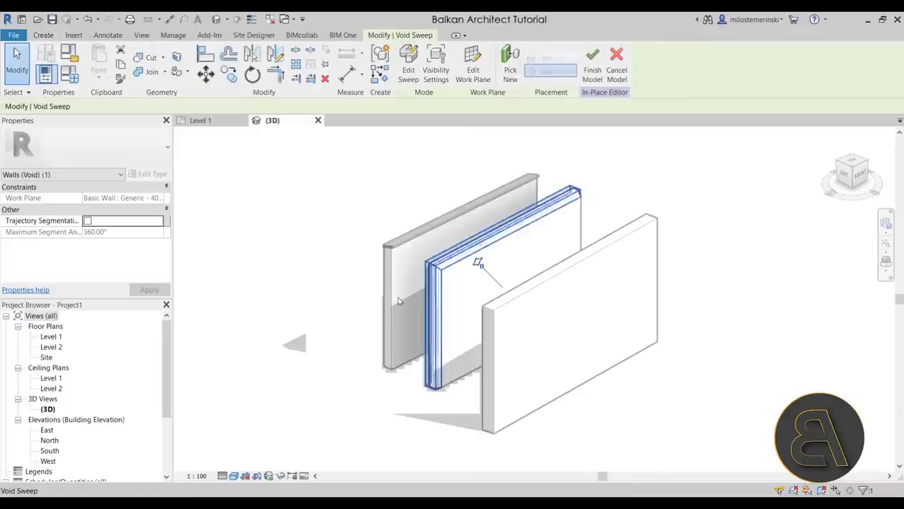
pyautogui.click(408, 72)
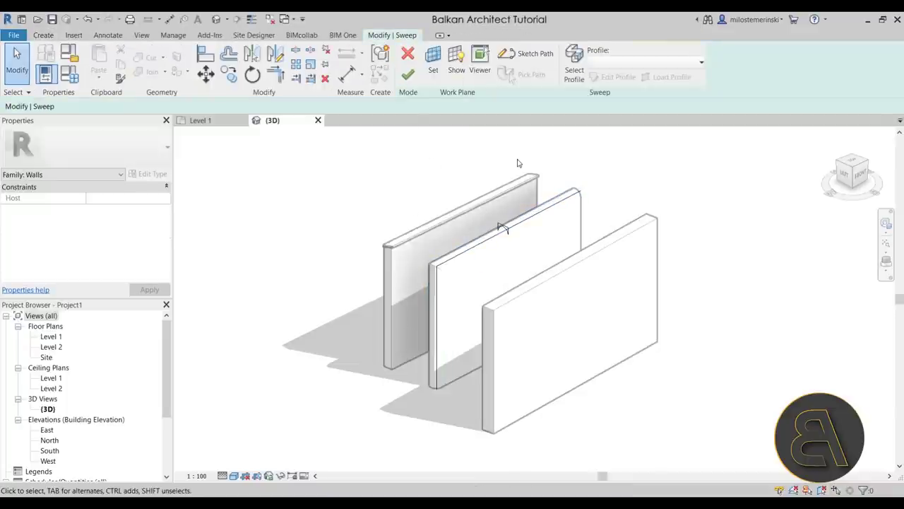
pyautogui.click(408, 57)
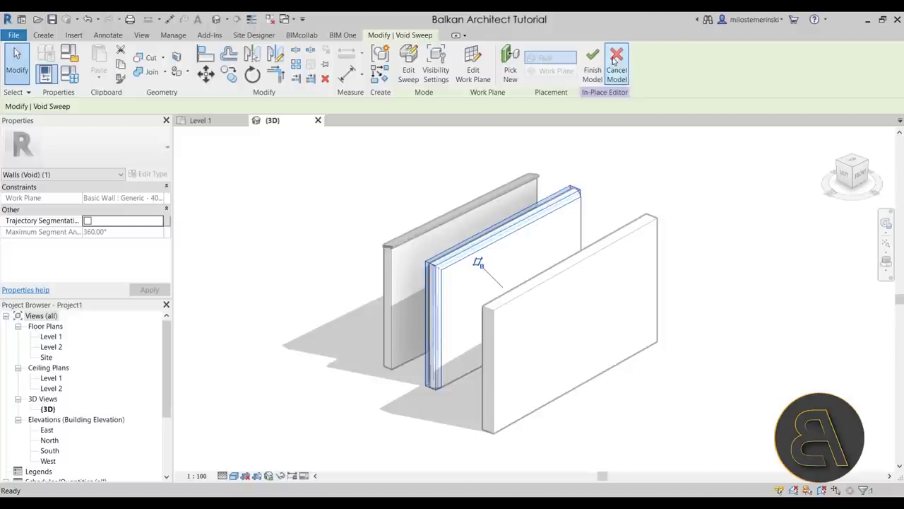
pyautogui.click(597, 64)
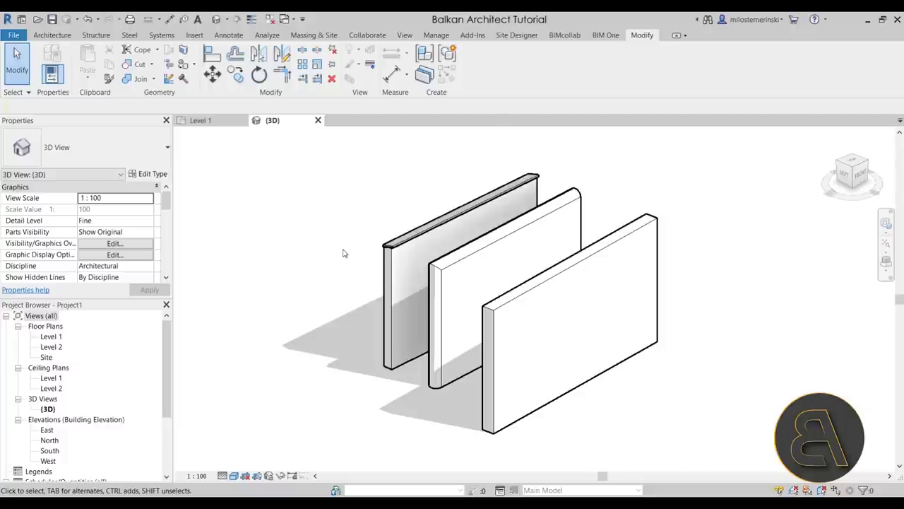
# Draw an L-shaped corner of Exterior - Brick on Mtl. Stud walls on the Level 1 plan, with legs about 2.4 m and 2.1 m long
pyautogui.click(200, 120)
pyautogui.scroll(4, 445, 304)
pyautogui.scroll(2, 516, 246)
pyautogui.moveTo(455, 255); pyautogui.dragTo(456, 373, button='middle')
pyautogui.click(52, 35)
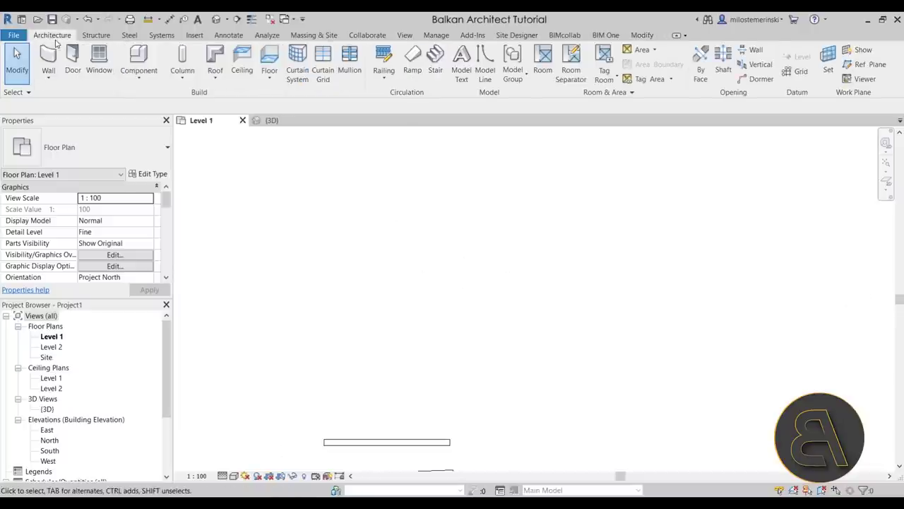
pyautogui.press('w')
pyautogui.press('a')
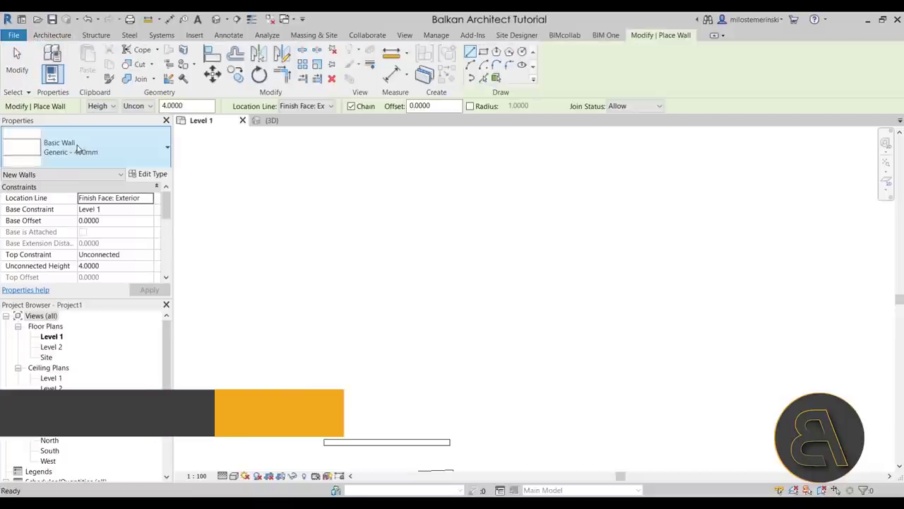
pyautogui.click(80, 152)
pyautogui.scroll(5, 71, 290)
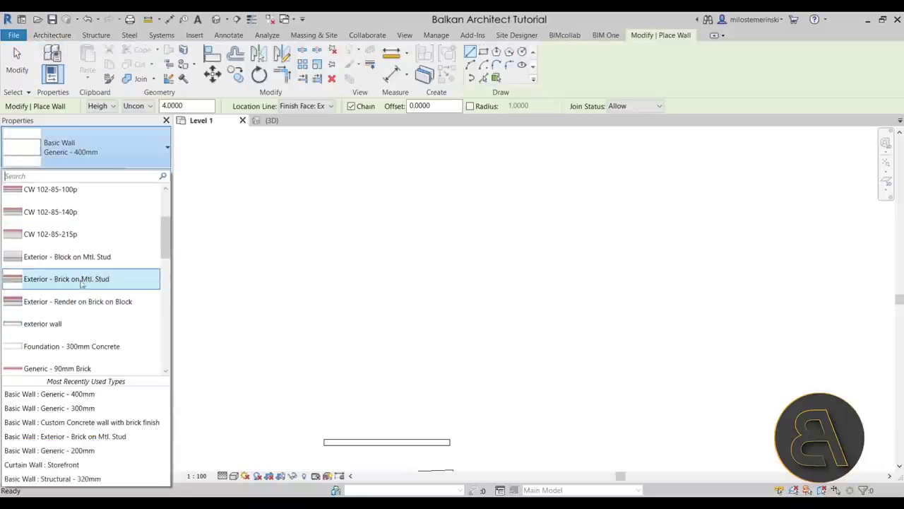
pyautogui.click(73, 280)
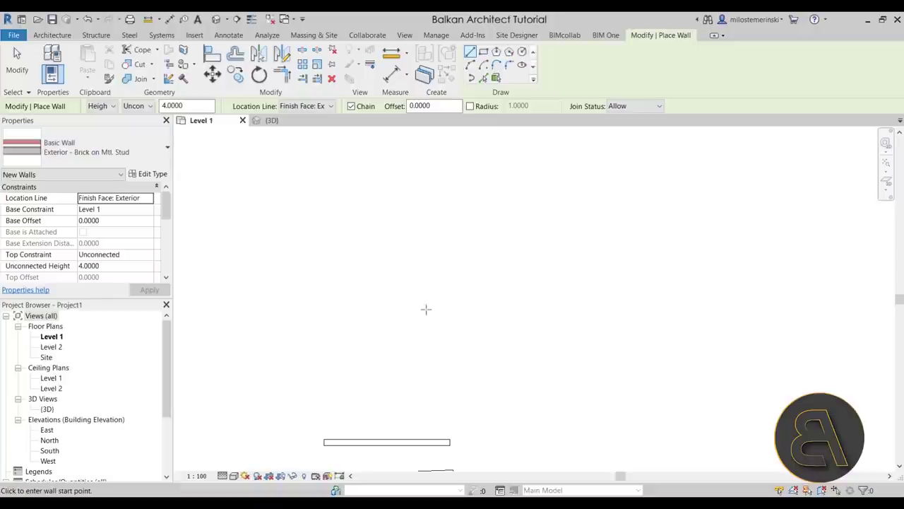
pyautogui.click(331, 337)
pyautogui.click(330, 391)
pyautogui.click(375, 390)
pyautogui.press('Escape')
pyautogui.press('Escape')
pyautogui.scroll(5, 353, 374)
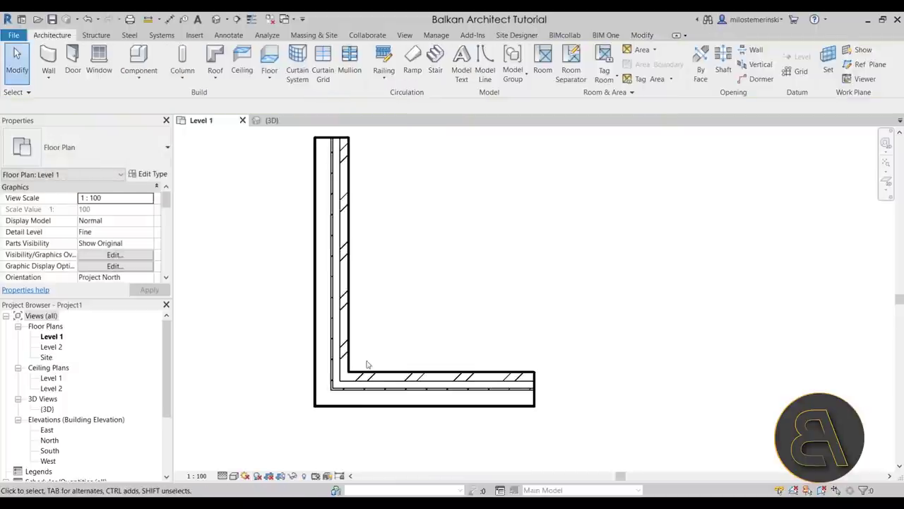
# Flip both walls of the L-shaped corner so their brick layers face outward
pyautogui.click(368, 376)
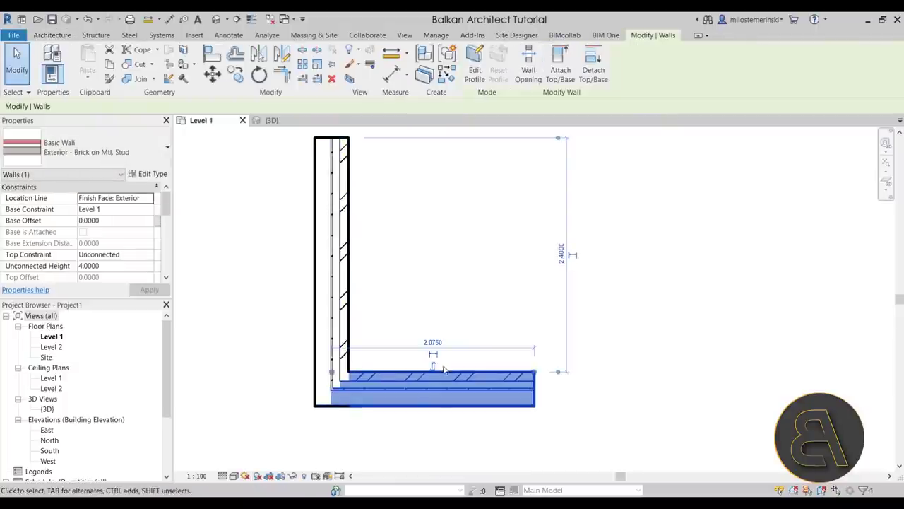
pyautogui.press('space')
pyautogui.press('Escape')
pyautogui.click(345, 301)
pyautogui.press('space')
pyautogui.press('Escape')
pyautogui.scroll(2, 384, 375)
pyautogui.scroll(-2, 369, 375)
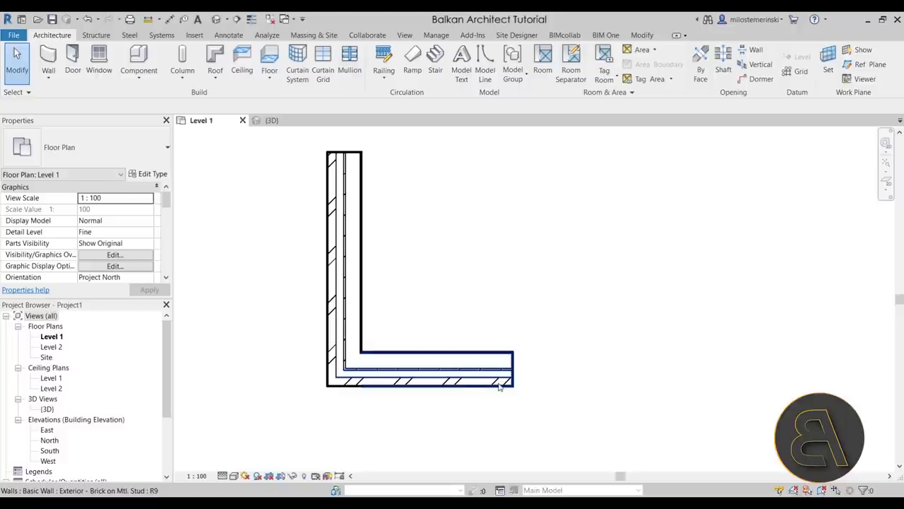
# Change the horizontal wall's type to Exterior - Render on Brick on Block and extend its free end outward
pyautogui.scroll(2, 333, 342)
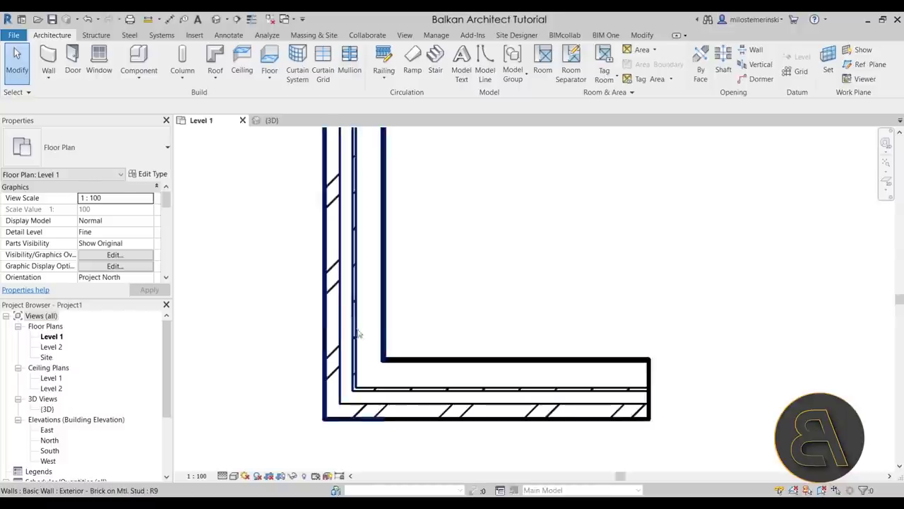
pyautogui.scroll(-2, 408, 343)
pyautogui.click(426, 356)
pyautogui.click(85, 147)
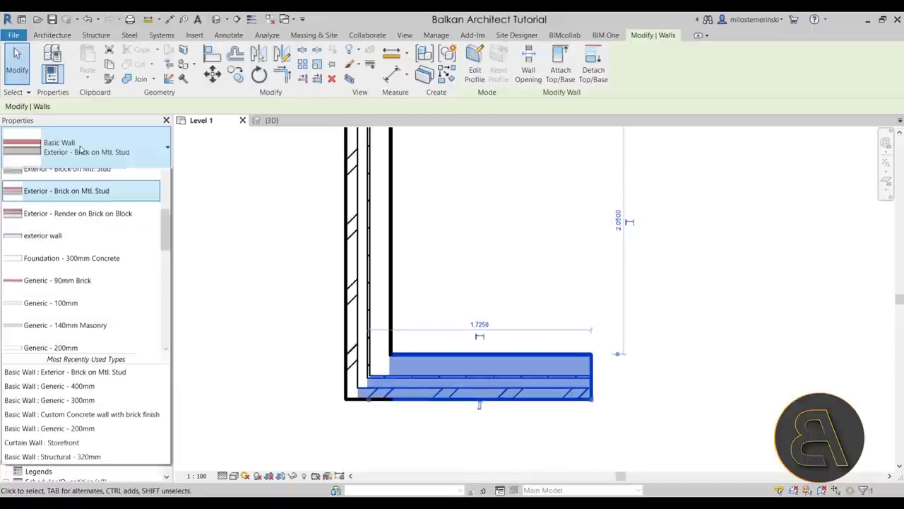
pyautogui.click(76, 237)
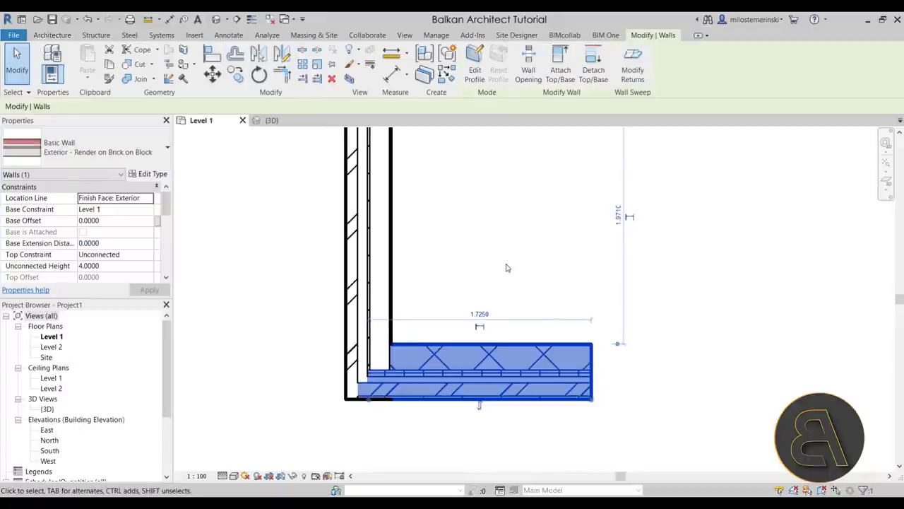
pyautogui.click(483, 272)
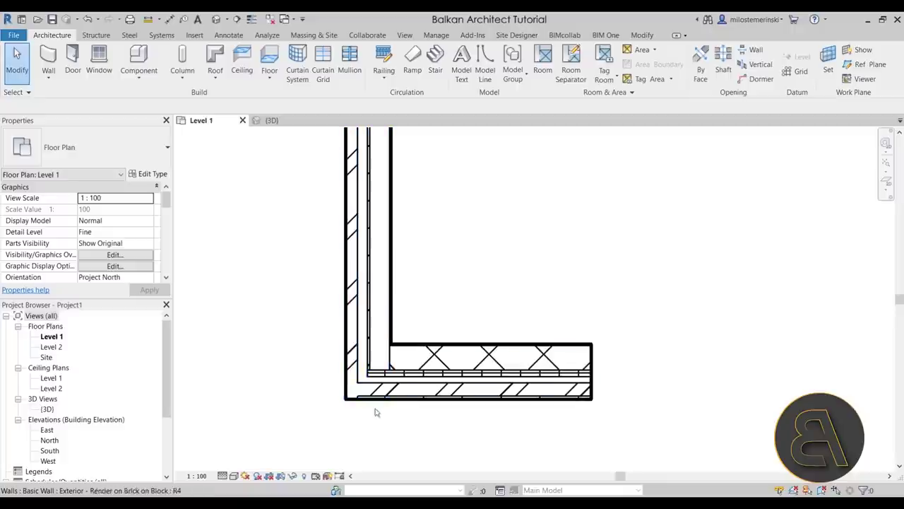
pyautogui.scroll(-2, 372, 375)
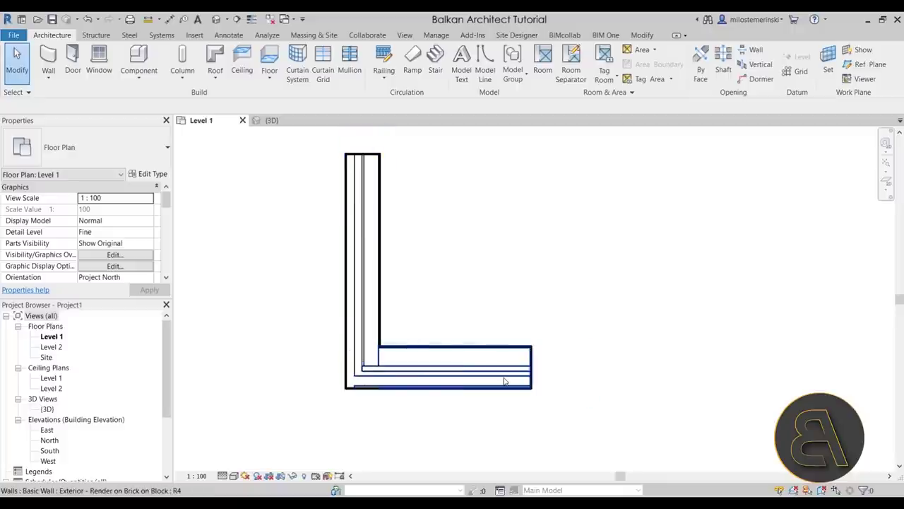
pyautogui.click(374, 375)
pyautogui.moveTo(531, 387); pyautogui.dragTo(581, 389)
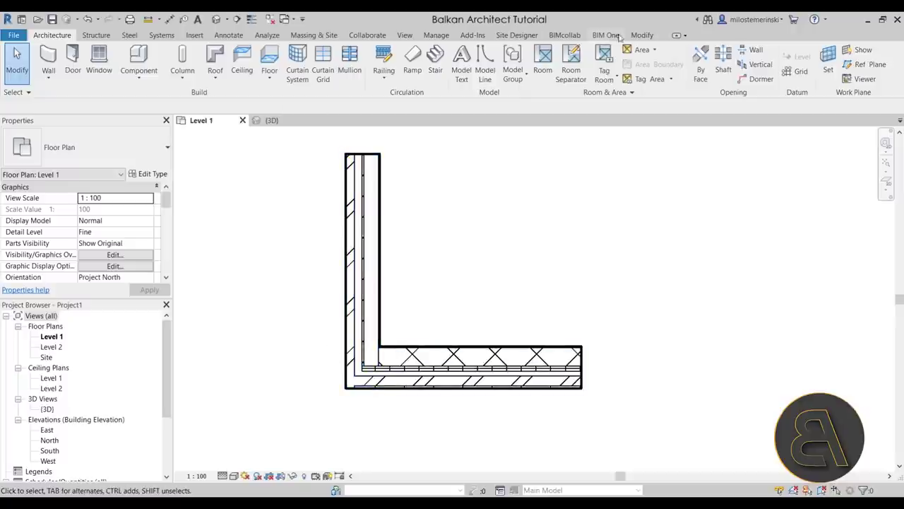
# Pick the corner of the two walls for editing with Wall Joins and display the plan in the Realistic visual style
pyautogui.click(642, 36)
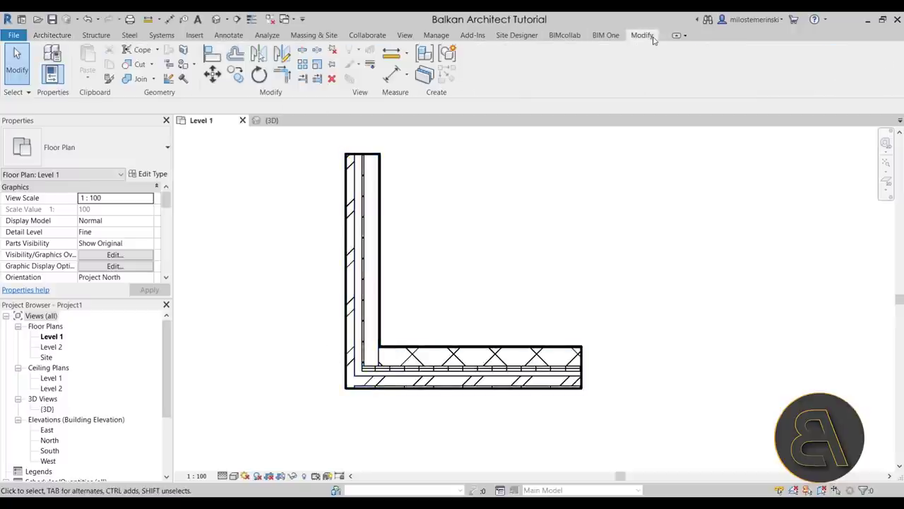
pyautogui.click(169, 80)
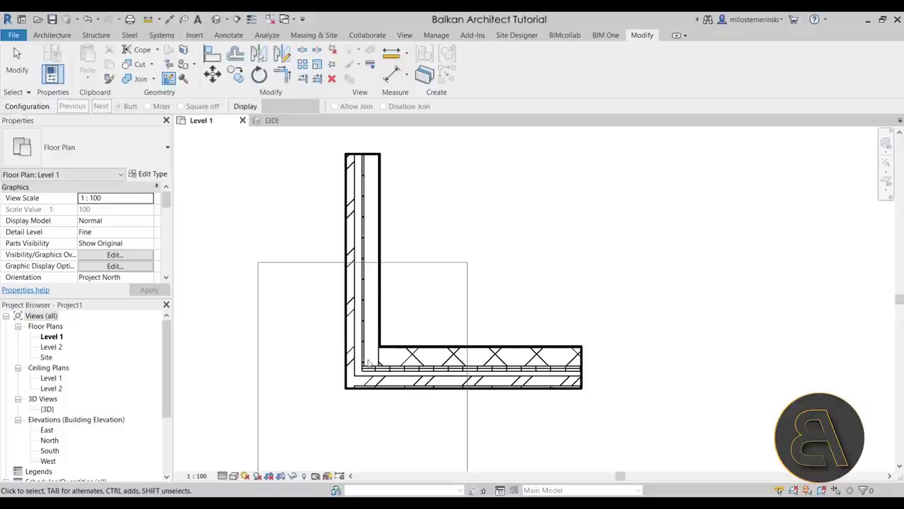
pyautogui.click(368, 363)
pyautogui.scroll(5, 364, 398)
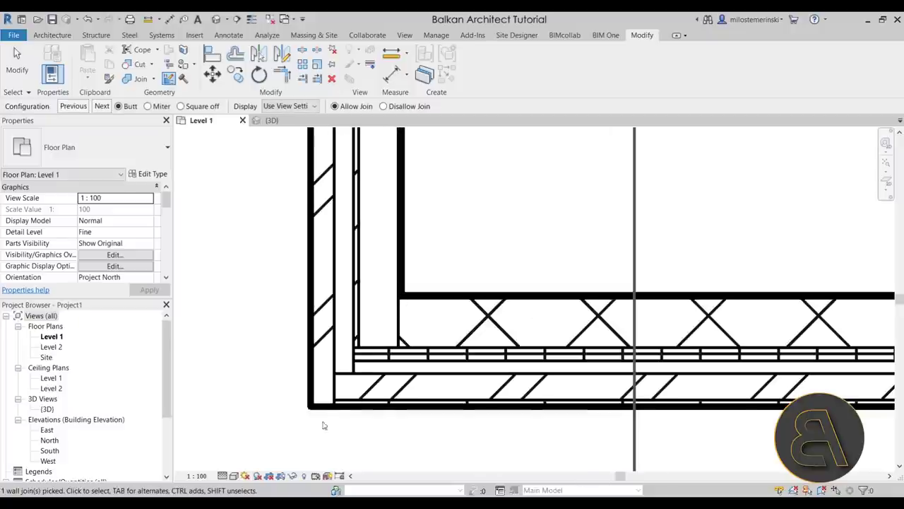
pyautogui.click(234, 475)
pyautogui.click(276, 448)
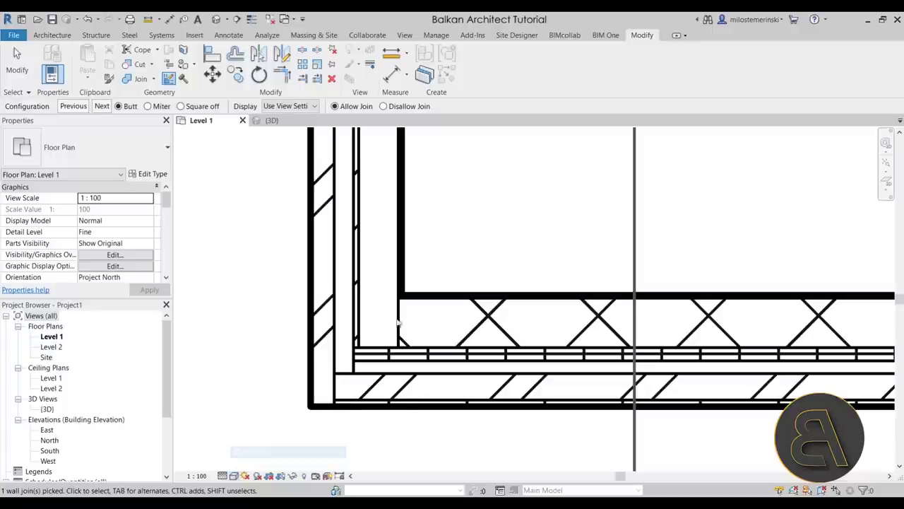
pyautogui.scroll(-2, 359, 322)
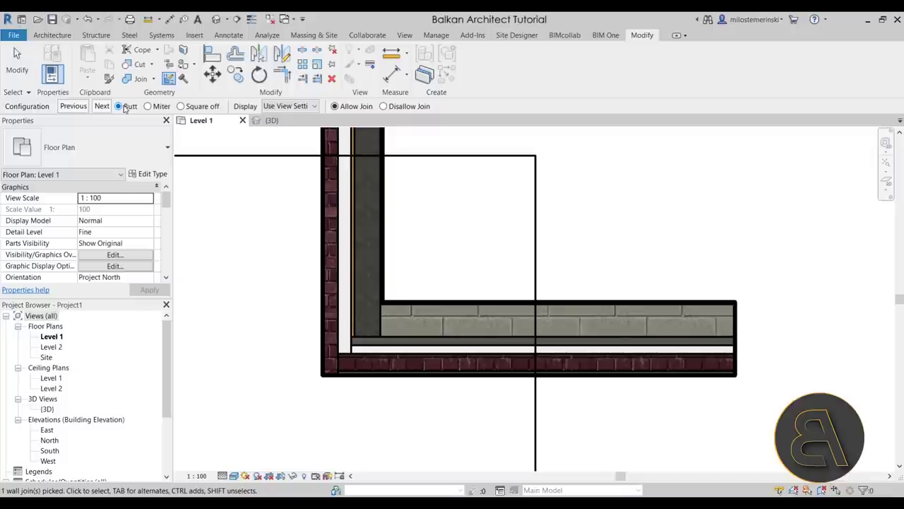
# Try the Miter and Square off configurations on the corner join, and return it to Butt
pyautogui.click(150, 107)
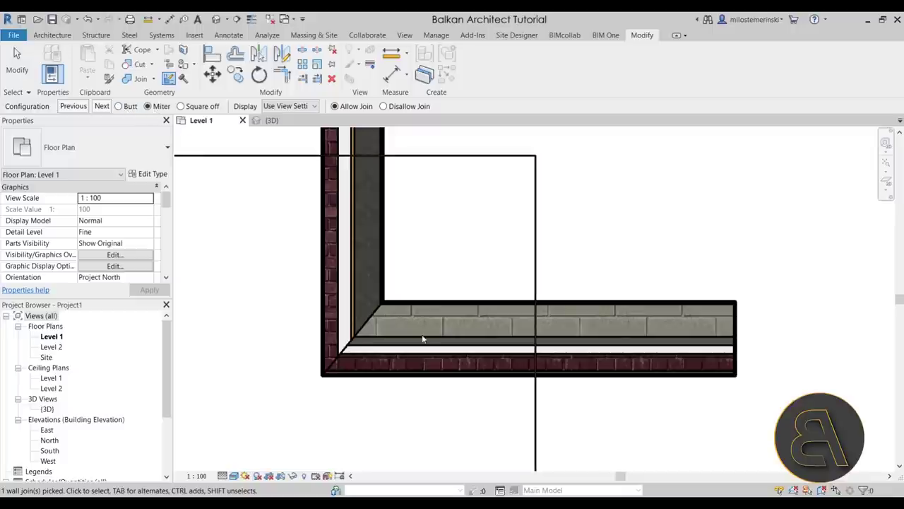
pyautogui.click(185, 106)
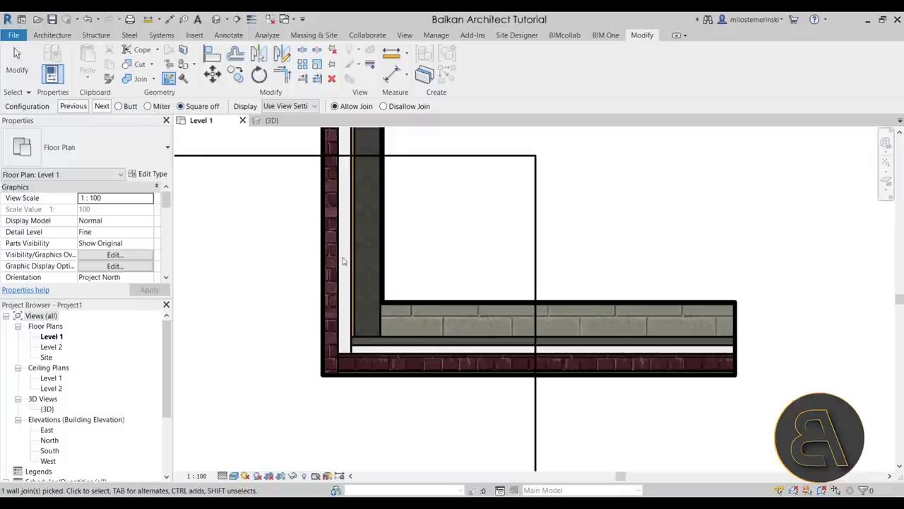
pyautogui.click(129, 110)
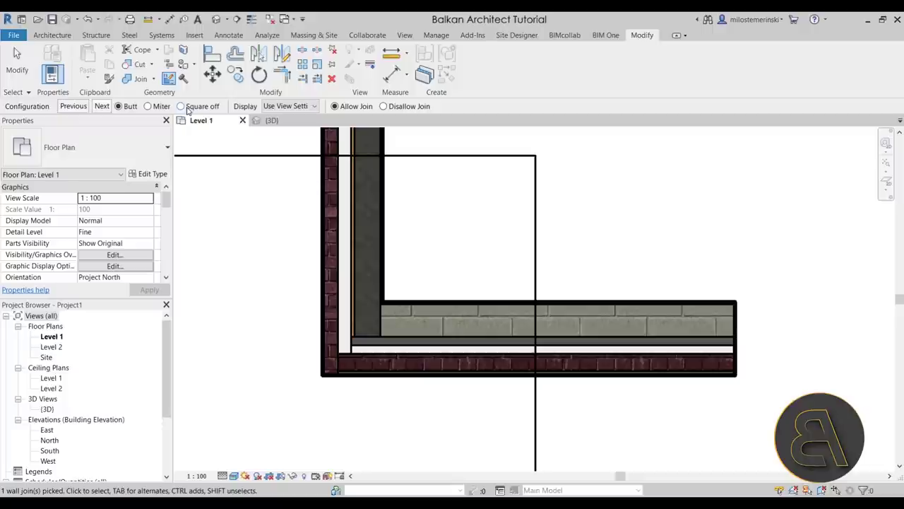
# Cycle through the Butt arrangements of the corner join until the horizontal wall's block layer runs beneath the end of the vertical wall's stud layer
pyautogui.click(102, 106)
pyautogui.click(101, 106)
pyautogui.click(102, 106)
pyautogui.click(102, 106)
pyautogui.click(102, 105)
pyautogui.click(101, 106)
pyautogui.click(101, 106)
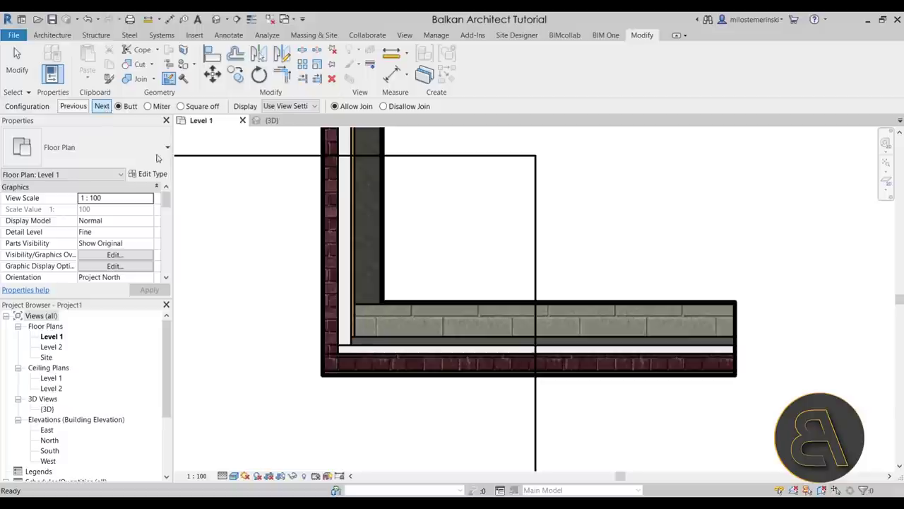
# Display the wall corner with thin lines
pyautogui.scroll(2, 350, 375)
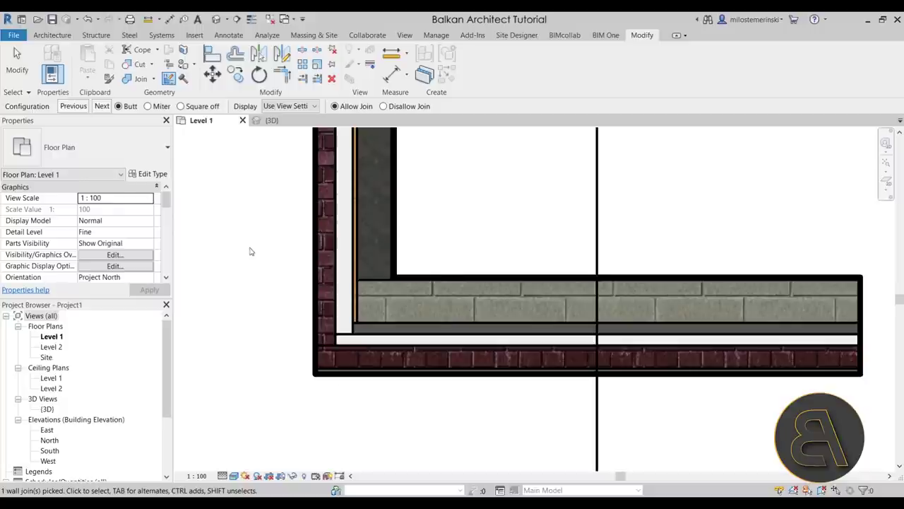
pyautogui.press('t')
pyautogui.press('l')
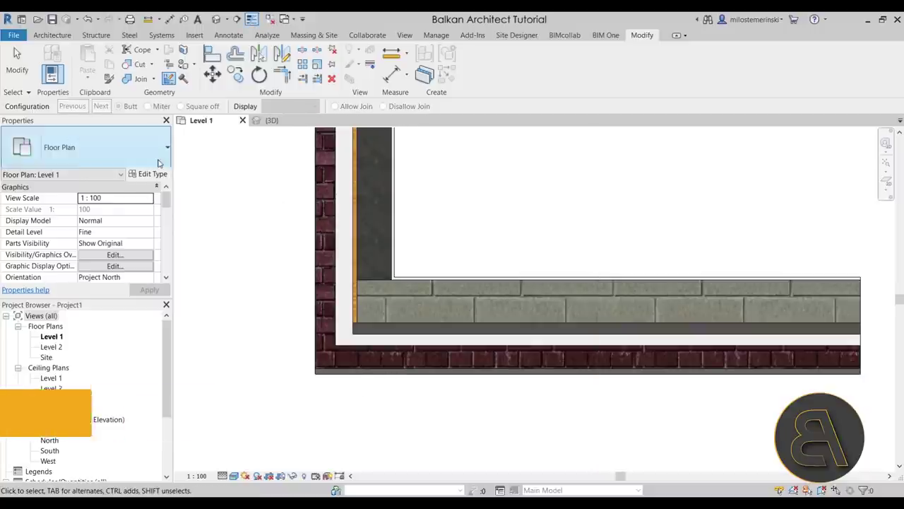
# Pick the corner join again with Wall Joins and switch it to the next Butt arrangement
pyautogui.scroll(-2, 375, 358)
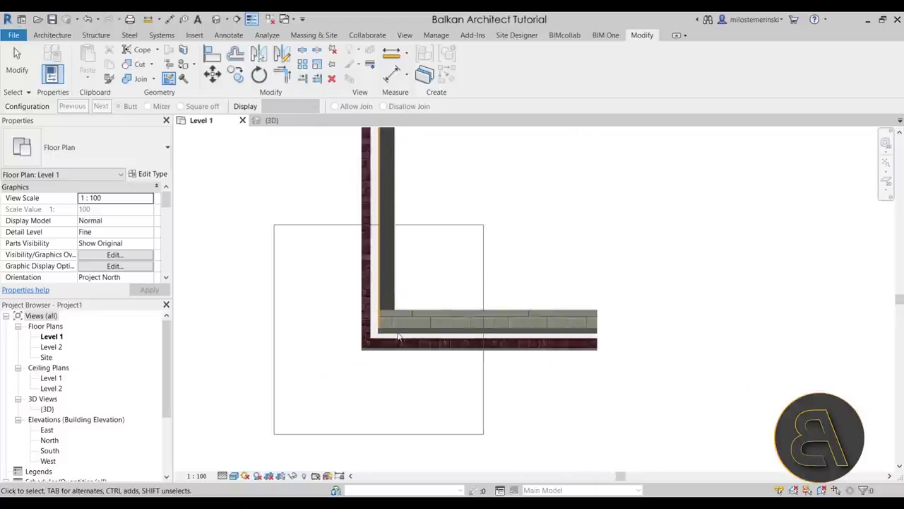
pyautogui.click(375, 354)
pyautogui.scroll(2, 374, 354)
pyautogui.click(102, 106)
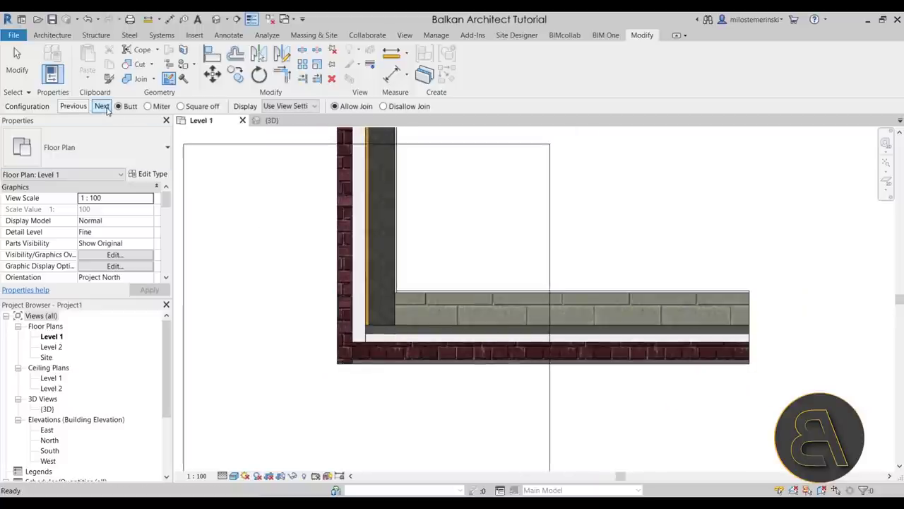
pyautogui.scroll(2, 365, 374)
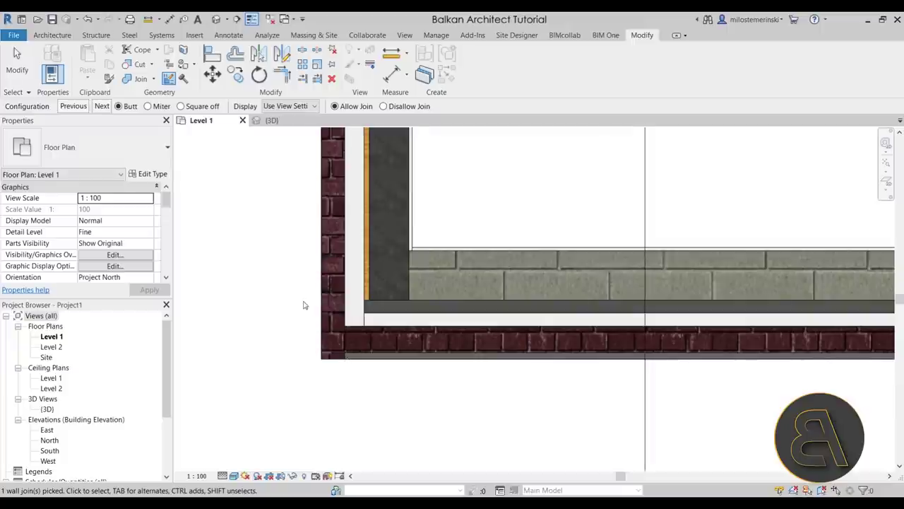
pyautogui.scroll(-1, 304, 304)
# Set the corner join to Miter and then to Square off, stepping through the available arrangements of each
pyautogui.click(147, 106)
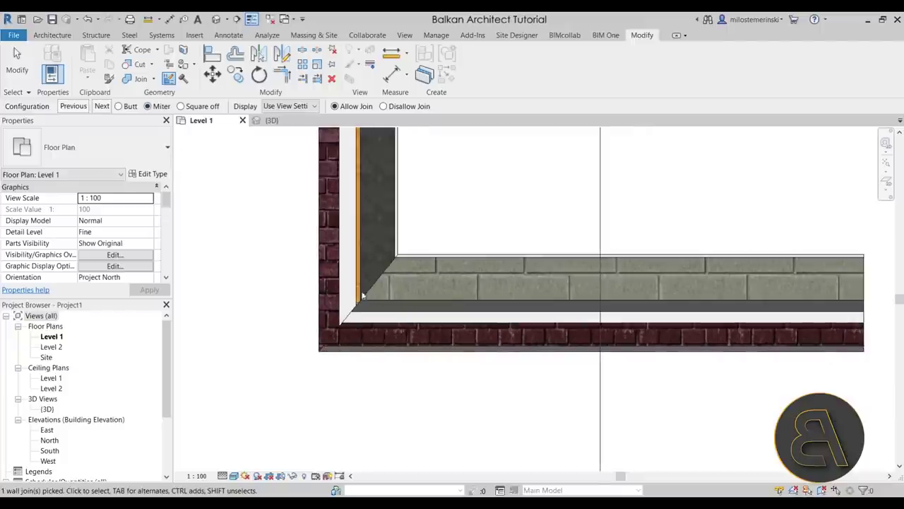
pyautogui.click(101, 107)
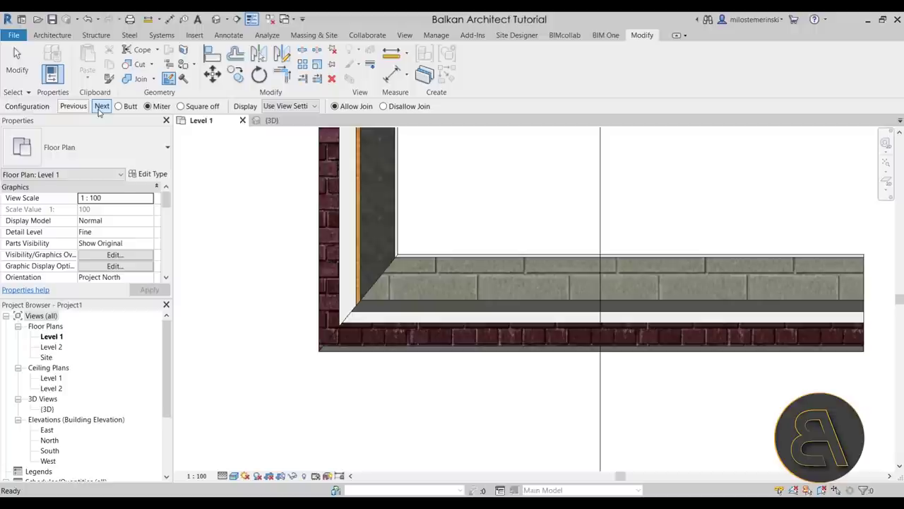
pyautogui.click(181, 106)
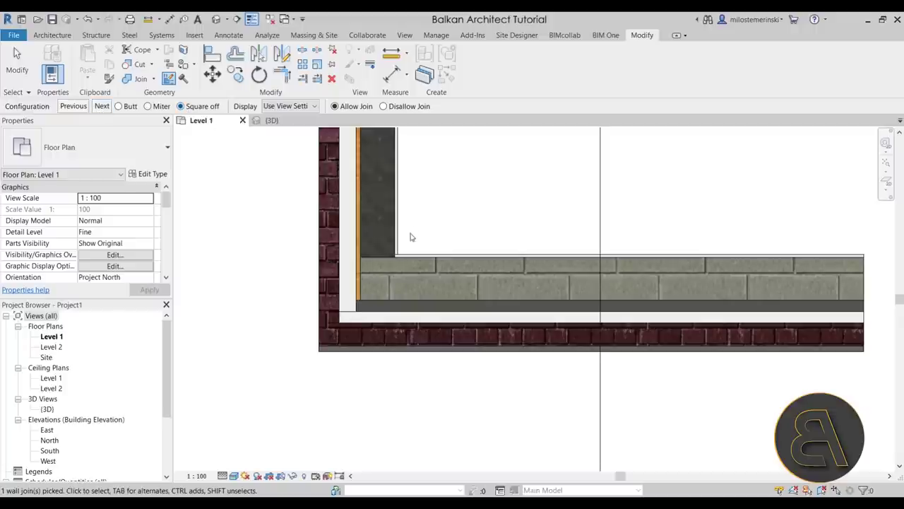
pyautogui.click(103, 107)
pyautogui.click(106, 108)
# Compare the Clean Join, Don't Clean Join and Use View Setting display options on the corner join, finishing with Clean Join
pyautogui.click(288, 107)
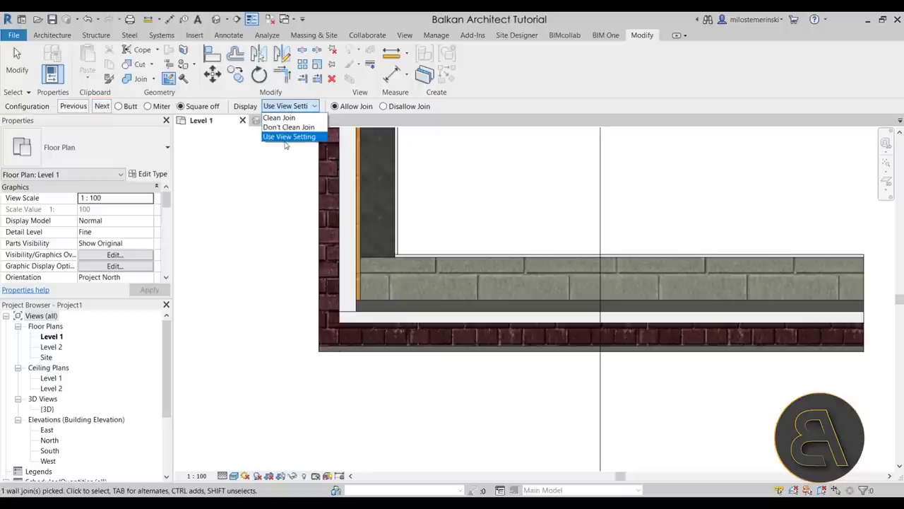
pyautogui.click(279, 117)
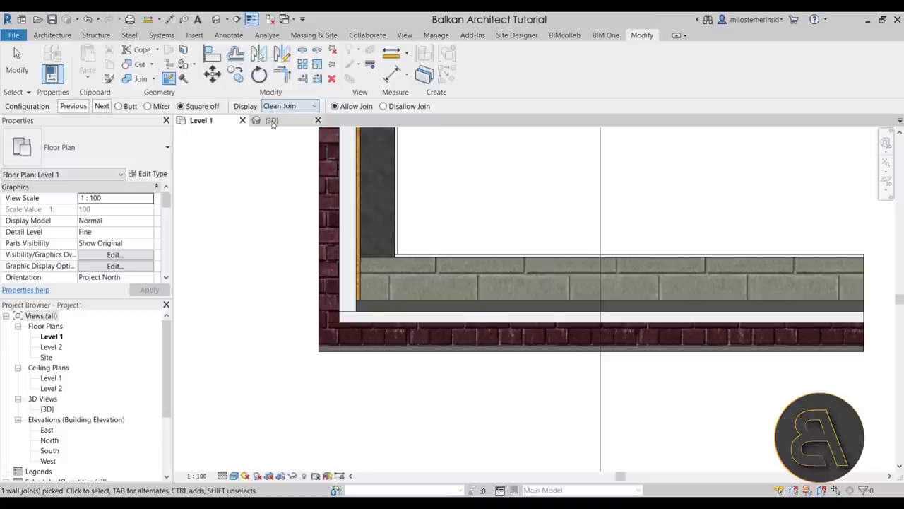
pyautogui.click(286, 107)
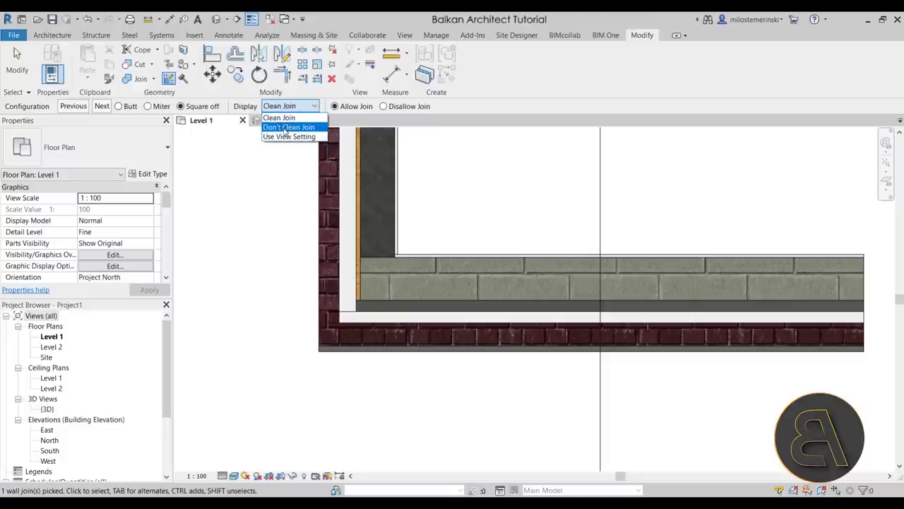
pyautogui.click(286, 128)
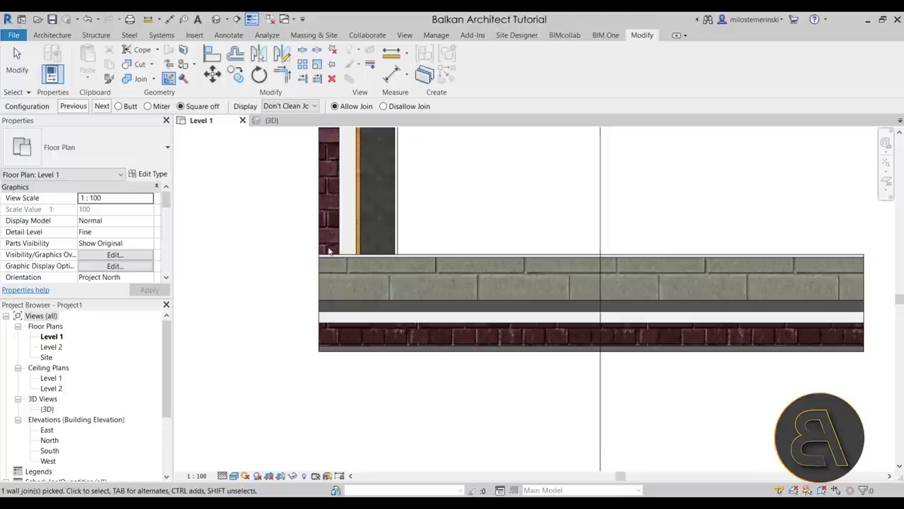
pyautogui.click(282, 106)
pyautogui.click(279, 137)
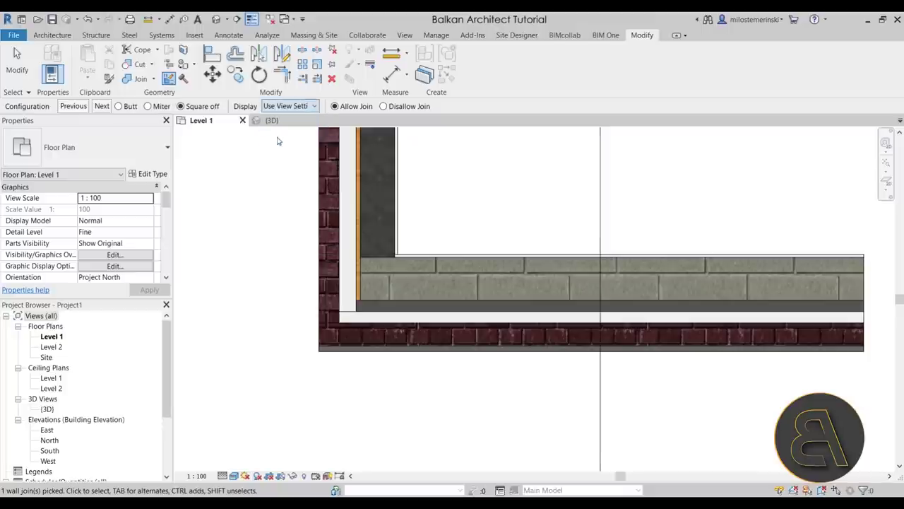
pyautogui.click(271, 107)
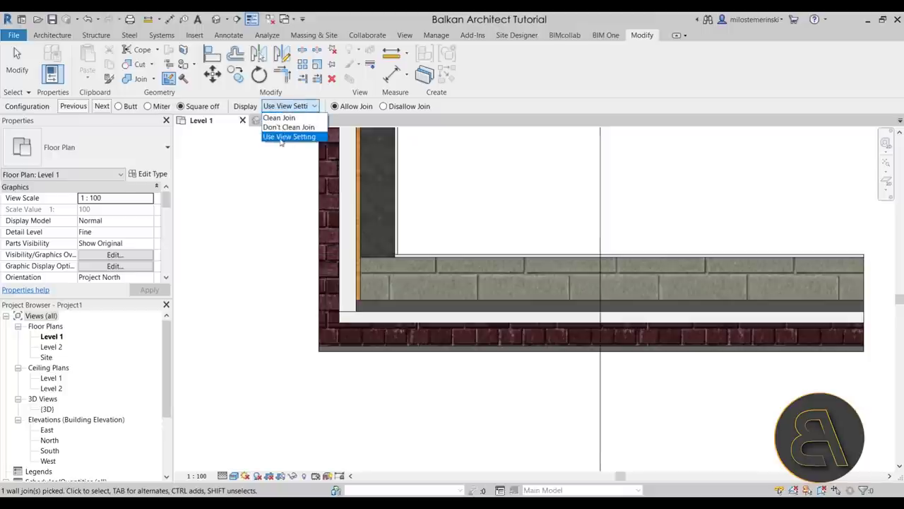
pyautogui.click(285, 118)
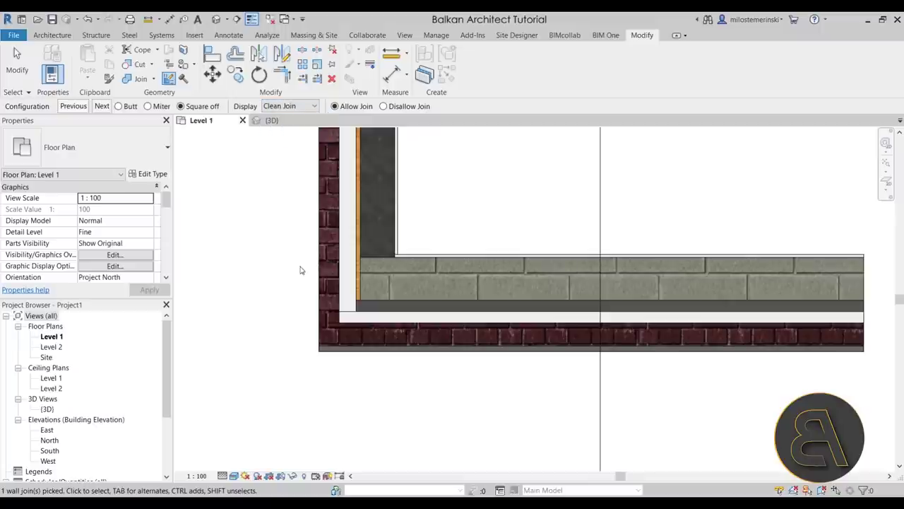
# Try disallowing the join at the wall corner, undo it and leave the Wall Joins tool
pyautogui.click(400, 107)
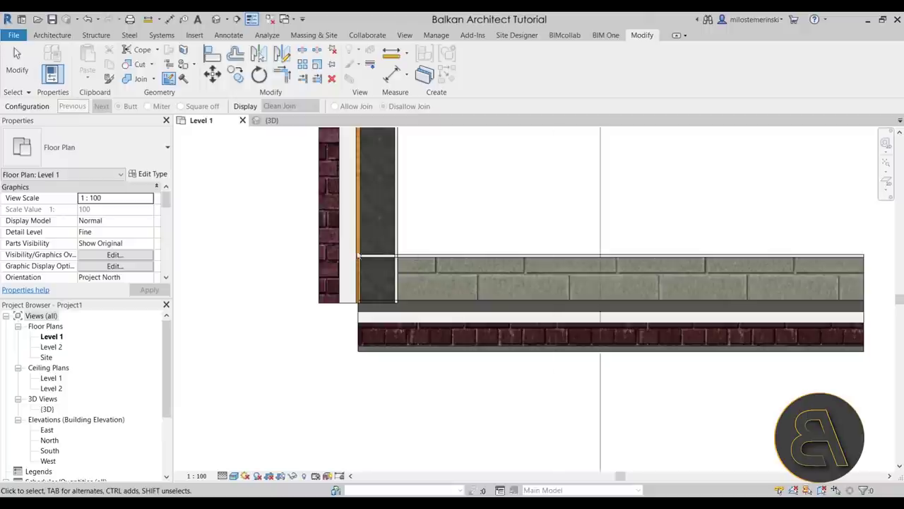
pyautogui.click(88, 20)
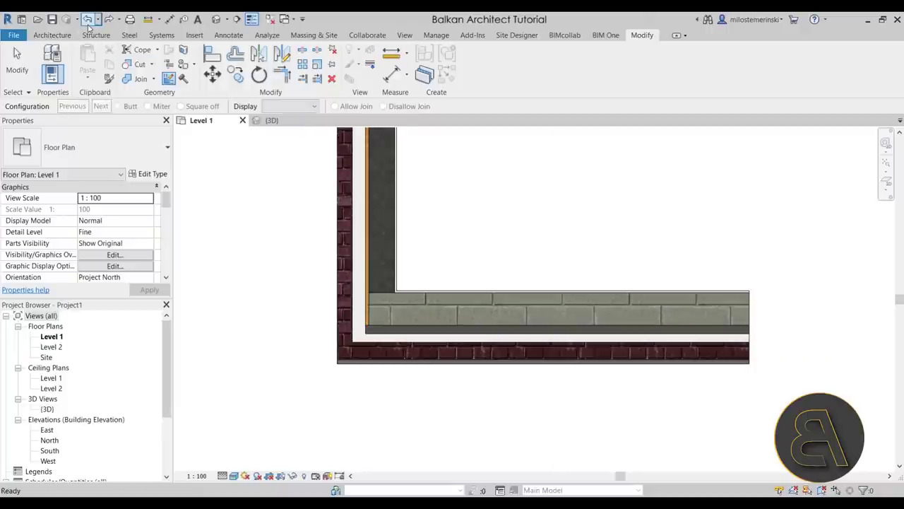
pyautogui.scroll(-2, 327, 277)
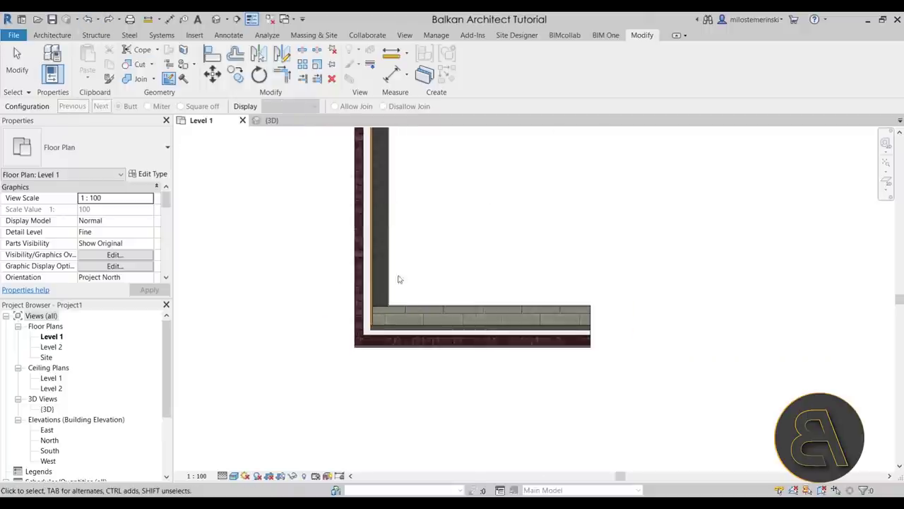
pyautogui.press('Escape')
# Examine the L-shaped wall corner and its exposed wall end in the 3D view
pyautogui.click(426, 315)
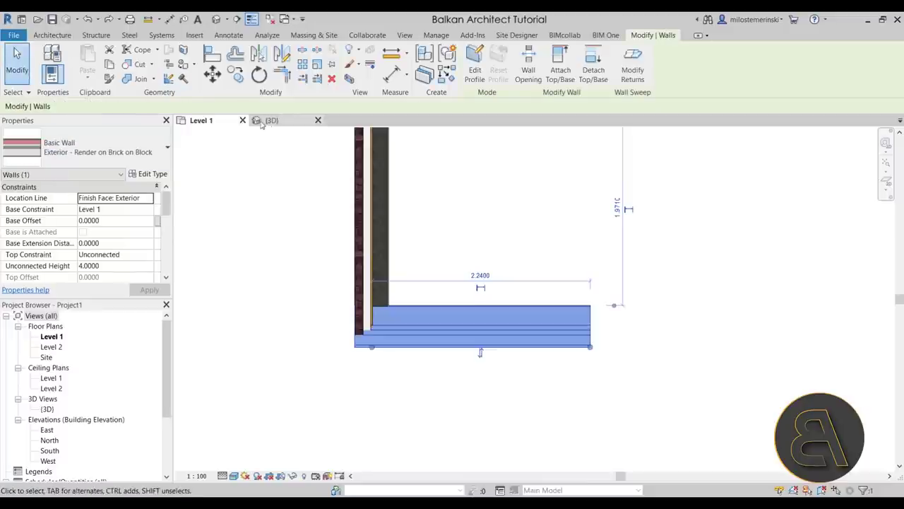
pyautogui.click(272, 120)
pyautogui.press('Escape')
pyautogui.keyDown('shift'); pyautogui.moveTo(313, 356); pyautogui.dragTo(396, 297, button='middle'); pyautogui.keyUp('shift')
pyautogui.click(354, 247)
pyautogui.press('Escape')
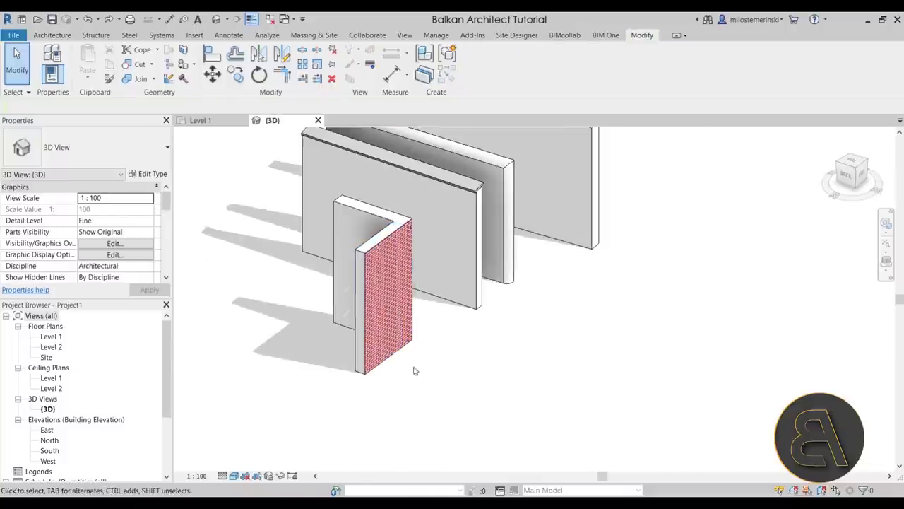
pyautogui.scroll(4, 374, 278)
pyautogui.scroll(-1, 374, 277)
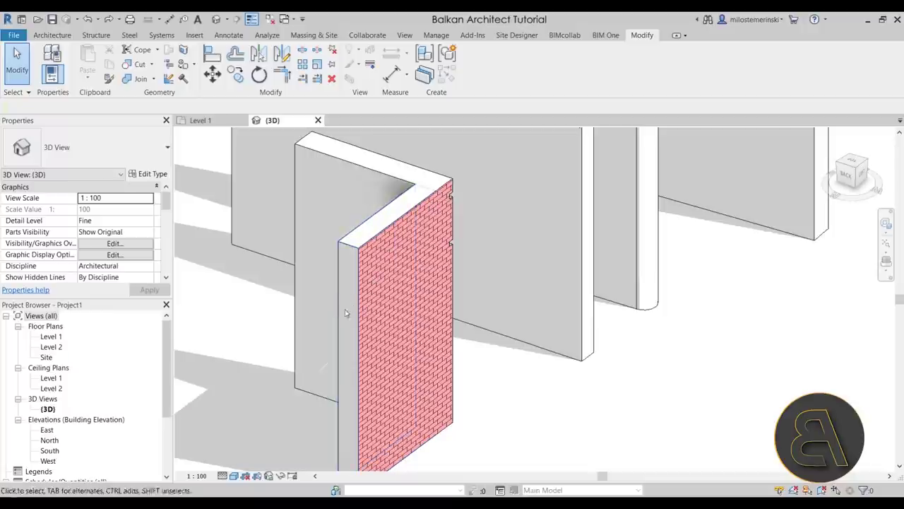
# In the Level 1 plan, set the default wrapping at ends to Exterior in the brick wall type's assembly
pyautogui.click(204, 121)
pyautogui.moveTo(436, 366); pyautogui.dragTo(433, 448, button='middle')
pyautogui.scroll(2, 354, 201)
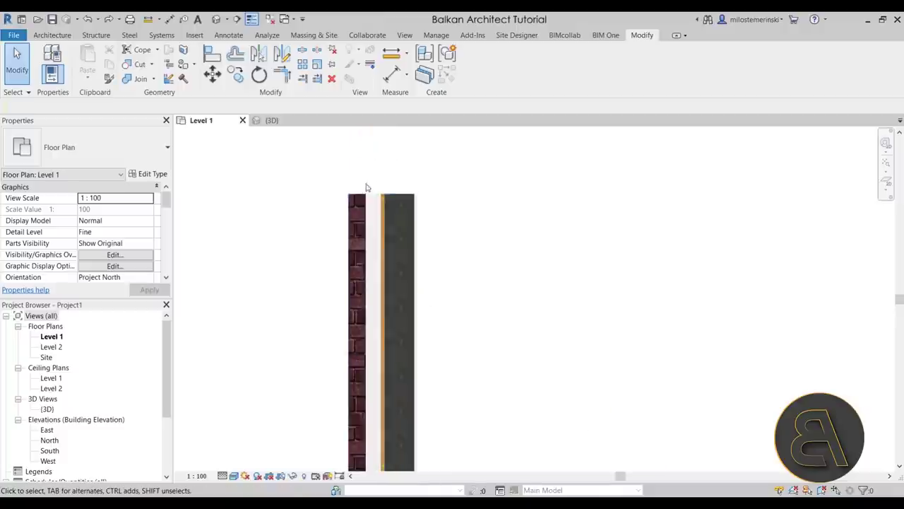
pyautogui.click(377, 230)
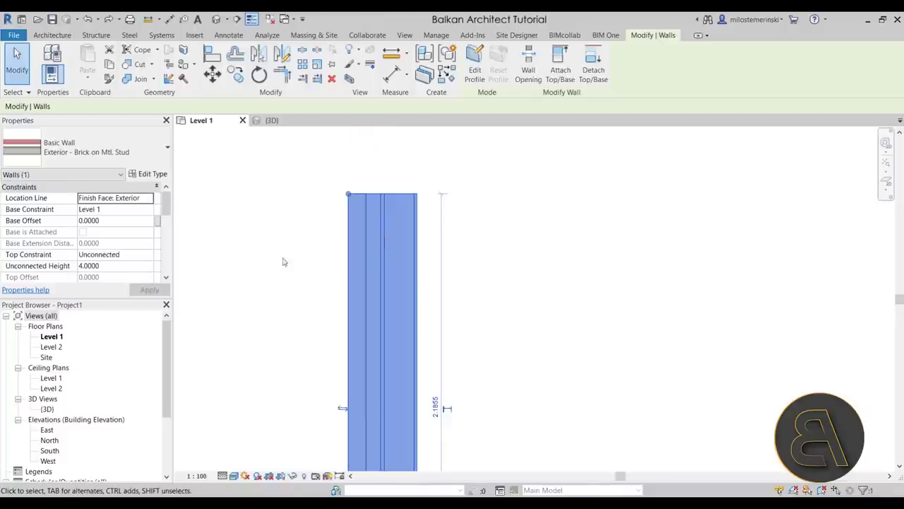
pyautogui.click(154, 176)
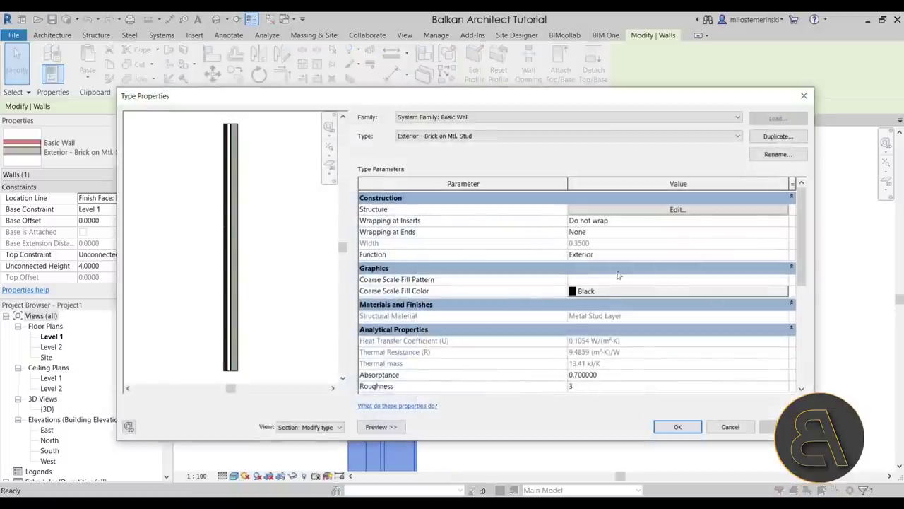
pyautogui.click(594, 210)
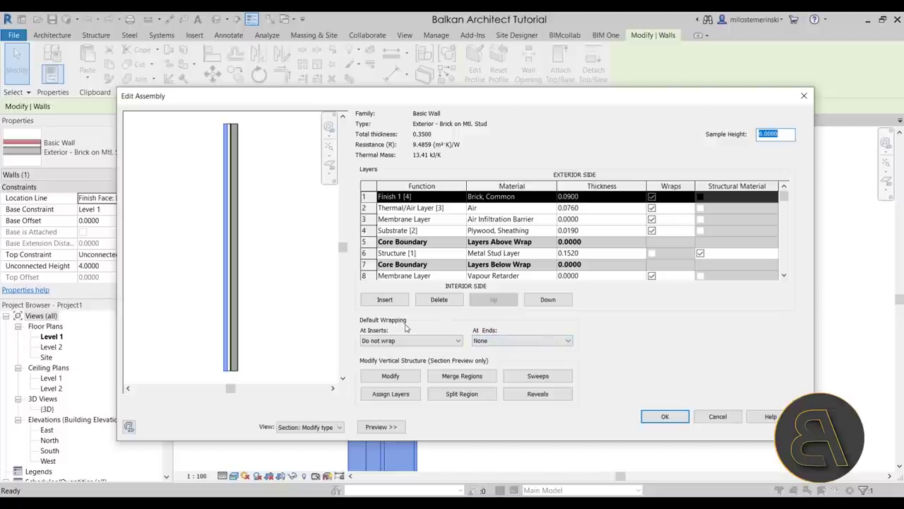
pyautogui.click(500, 342)
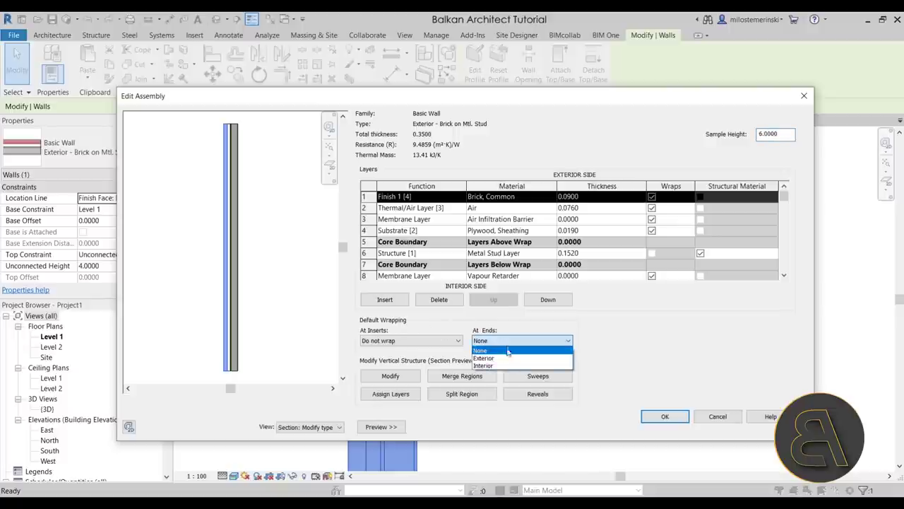
pyautogui.click(484, 358)
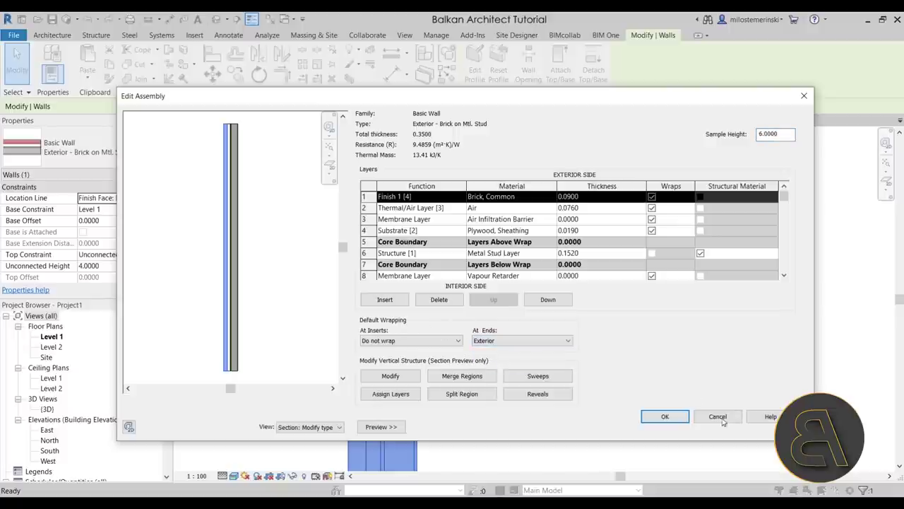
pyautogui.click(665, 416)
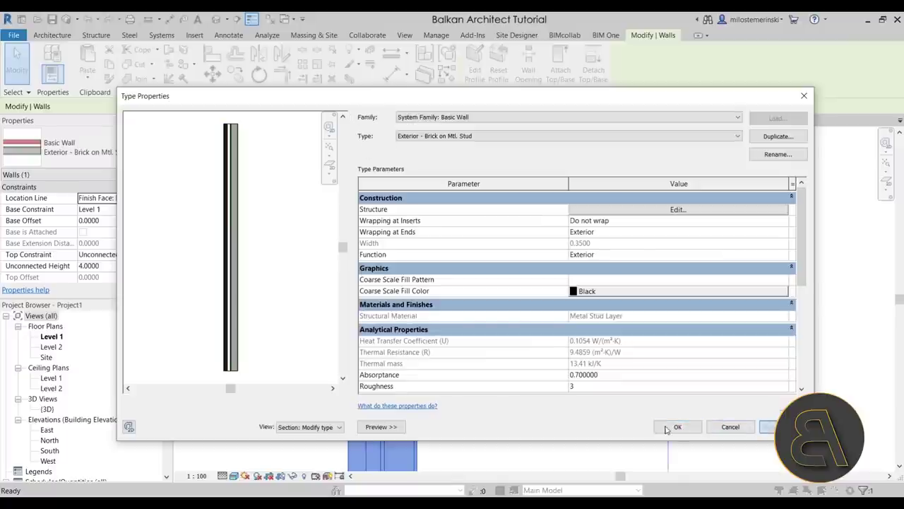
pyautogui.click(667, 427)
pyautogui.click(483, 354)
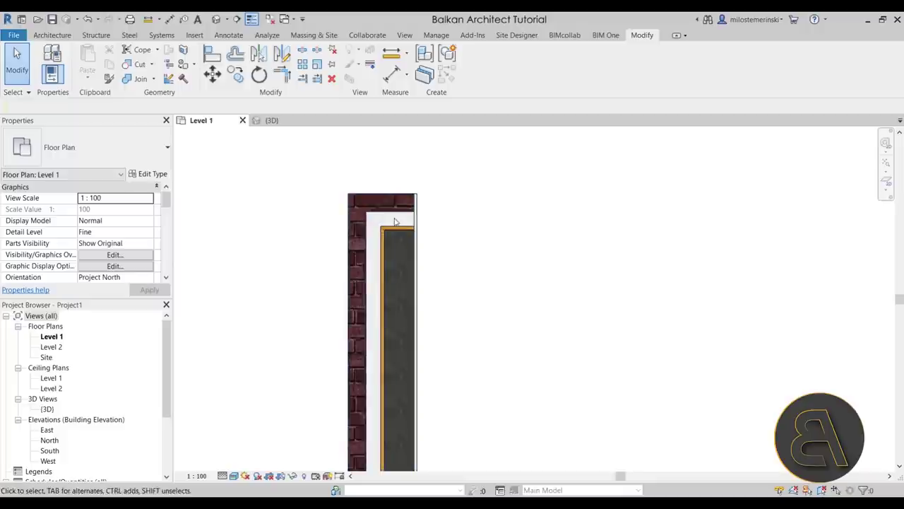
# Examine the end and top of the brick wall in the 3D view
pyautogui.click(270, 121)
pyautogui.keyDown('shift'); pyautogui.moveTo(516, 420); pyautogui.dragTo(358, 396, button='middle'); pyautogui.keyUp('shift')
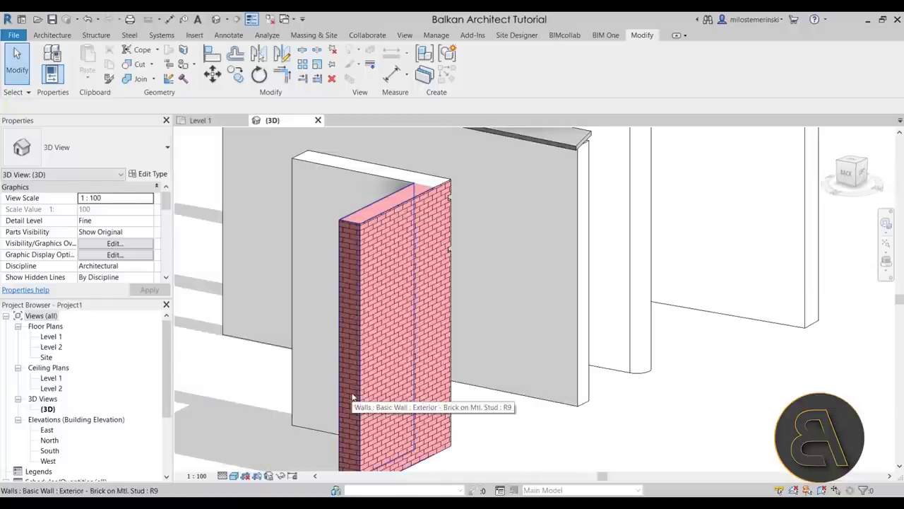
pyautogui.scroll(5, 376, 369)
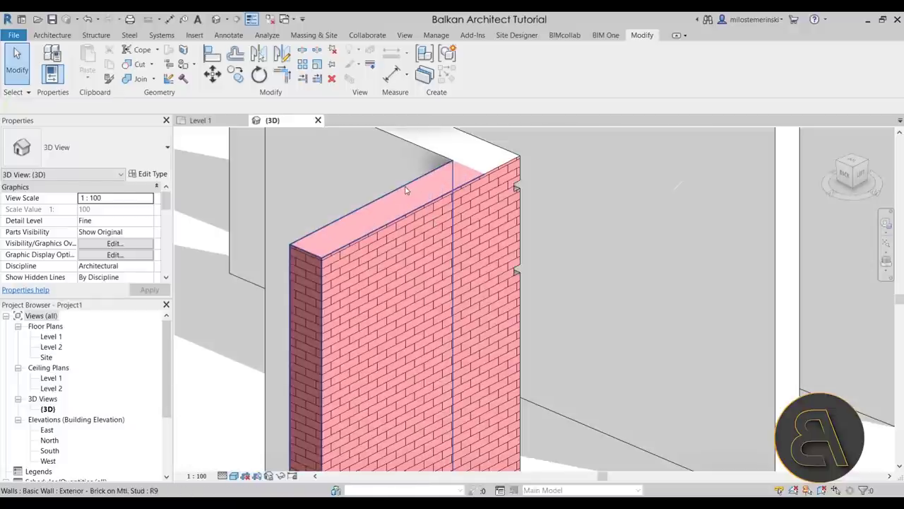
pyautogui.keyDown('shift'); pyautogui.moveTo(424, 348); pyautogui.dragTo(344, 369, button='middle'); pyautogui.keyUp('shift')
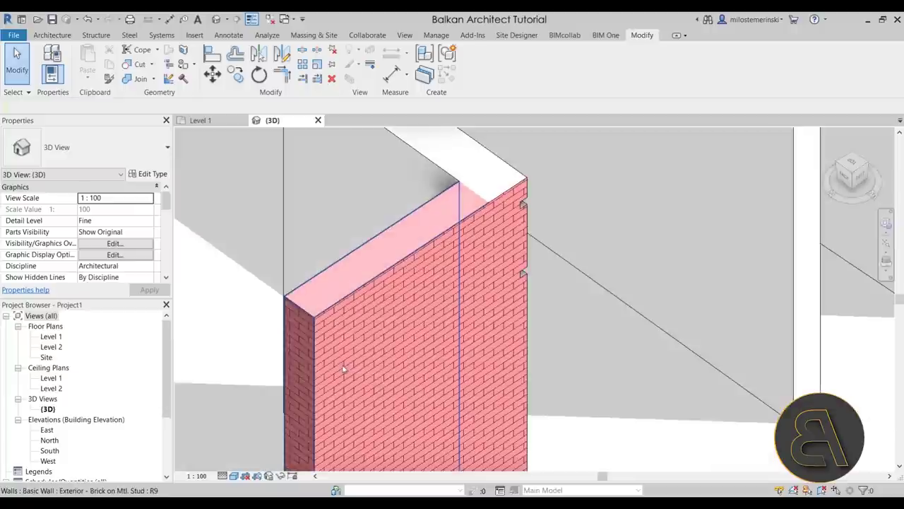
pyautogui.scroll(-5, 353, 364)
# Draw a building section across the vertical leg of the L-shaped brick wall in the Level 1 plan
pyautogui.doubleClick(51, 336)
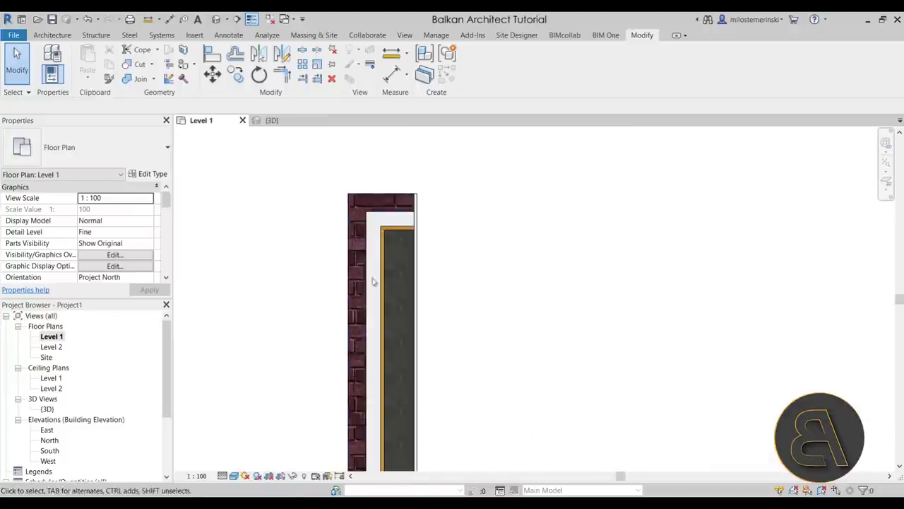
pyautogui.scroll(-2, 374, 281)
pyautogui.click(237, 20)
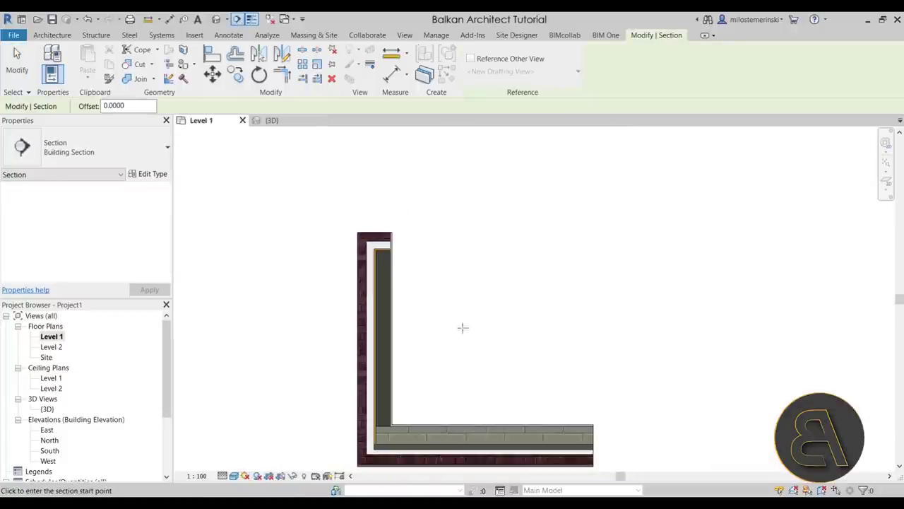
pyautogui.click(495, 323)
pyautogui.click(323, 323)
pyautogui.press('Escape')
pyautogui.press('Escape')
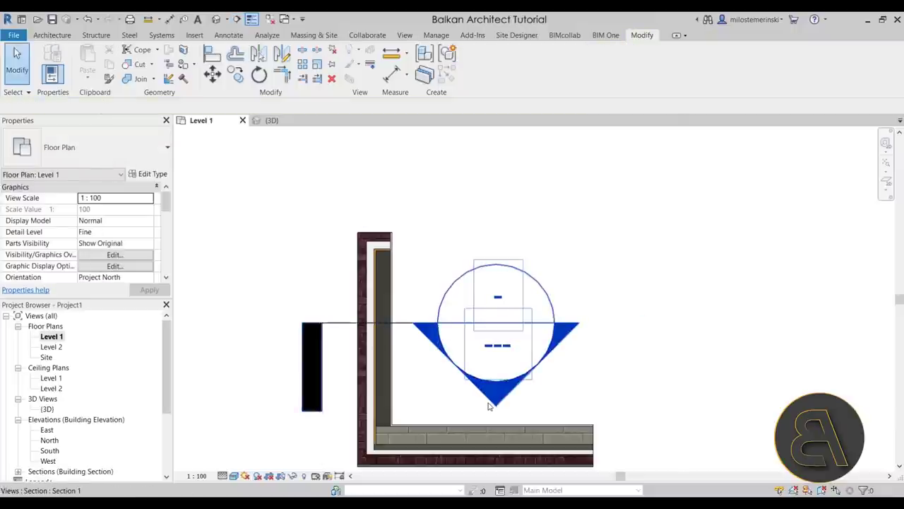
# Open the new section view and raise its detail level to inspect the wall layers at the wall's upper edge
pyautogui.doubleClick(489, 404)
pyautogui.scroll(3, 518, 200)
pyautogui.click(222, 477)
pyautogui.click(241, 464)
pyautogui.scroll(2, 494, 212)
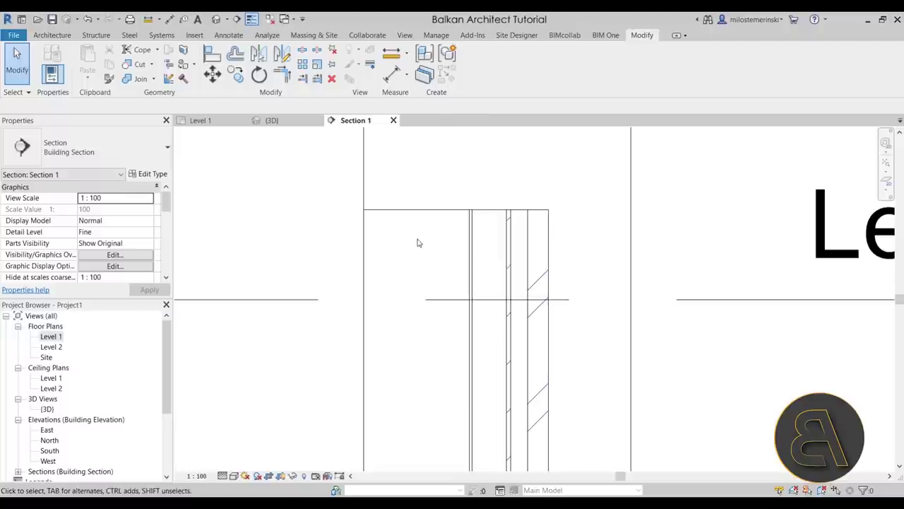
# Isolate the brick wall in the 3D view with a Selection Box
pyautogui.click(270, 120)
pyautogui.click(423, 269)
pyautogui.press('b')
pyautogui.press('x')
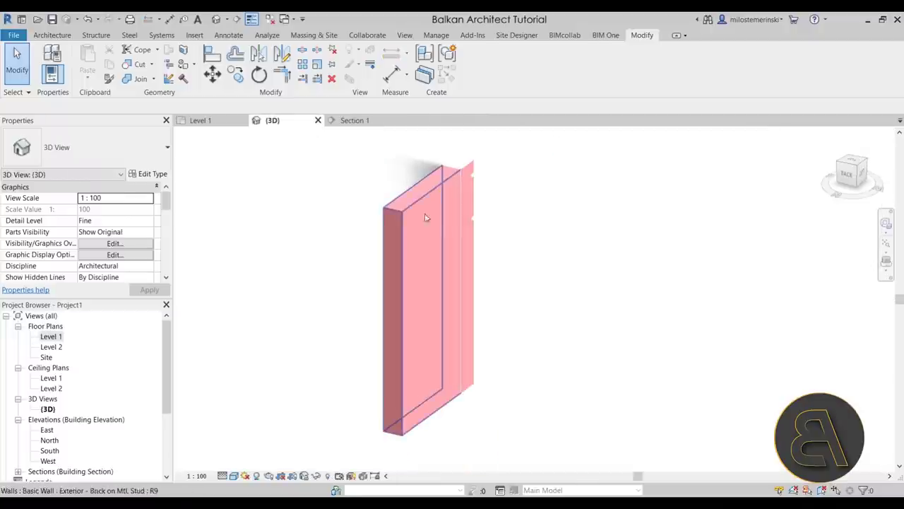
# Turn off thin lines in the 3D view and review the full row of example walls
pyautogui.click(253, 20)
pyautogui.keyDown('shift'); pyautogui.moveTo(527, 393); pyautogui.dragTo(520, 397, button='middle'); pyautogui.keyUp('shift')
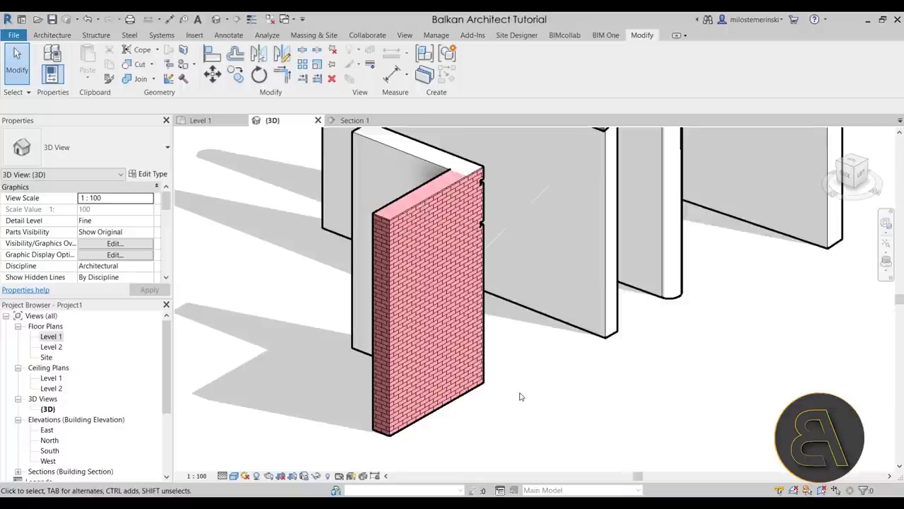
pyautogui.scroll(-3, 520, 397)
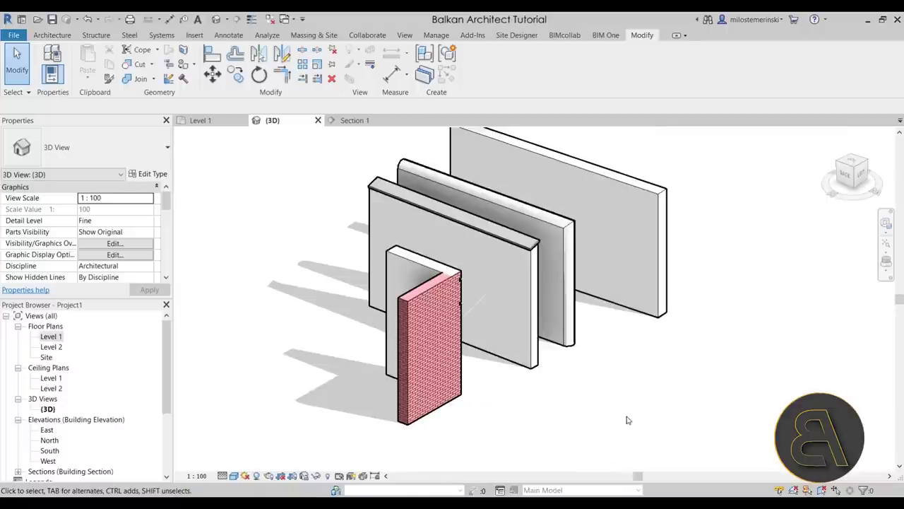